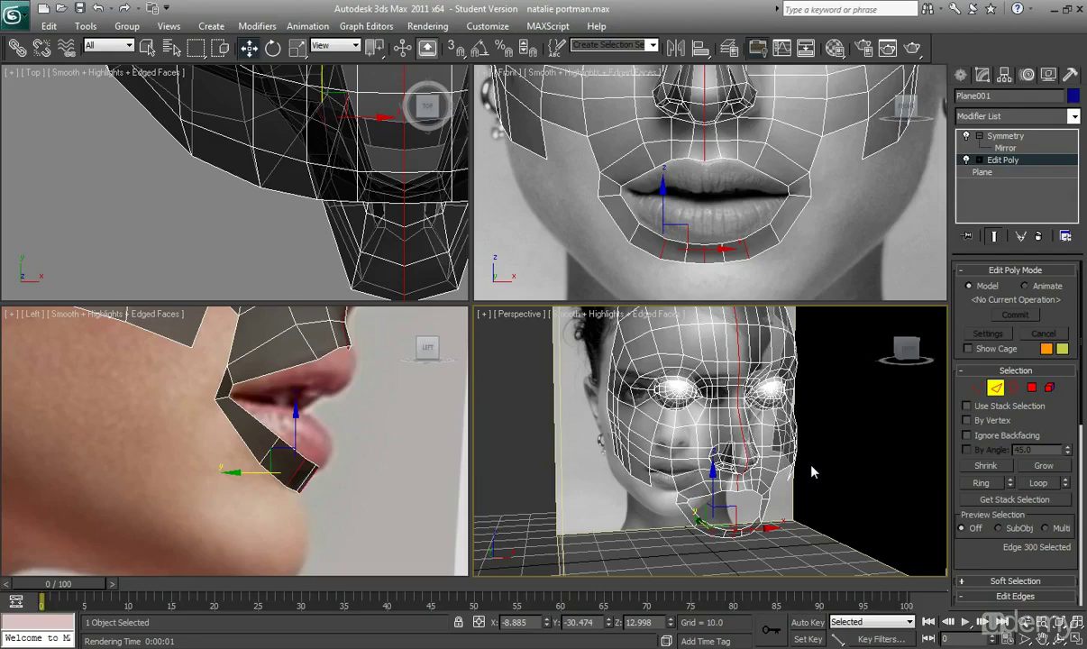
Extrude the outer edge beside the mouth corner outward across the cheek in the front view
scroll(812, 470, "up", 5)
middle_click_drag(610, 390, 583, 435, "alt")
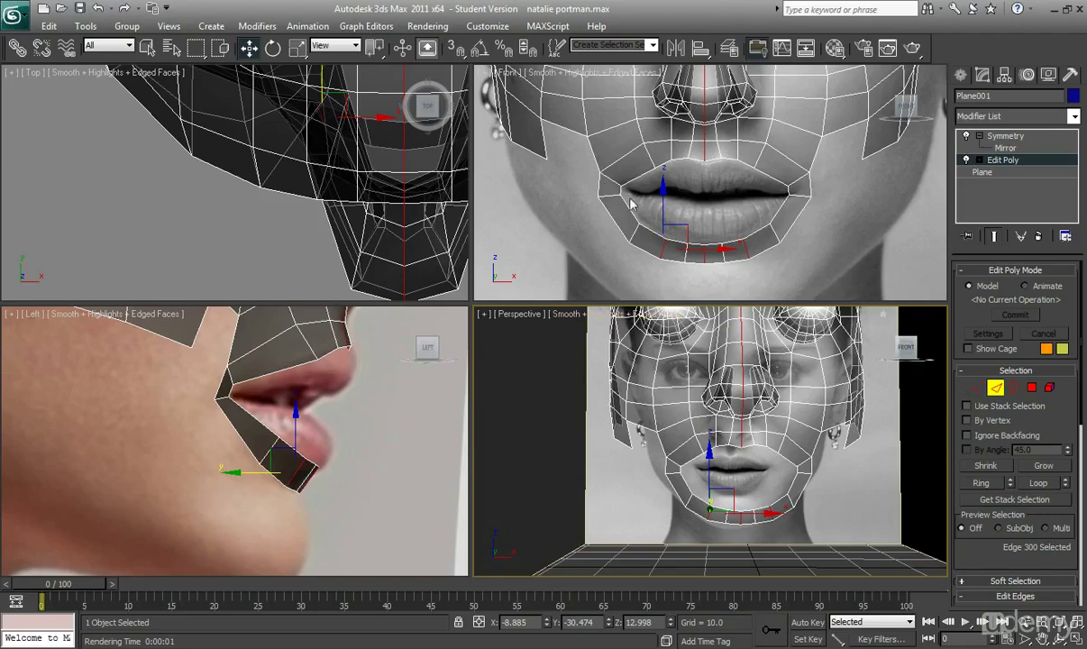
left_click(600, 184)
mouse_move(637, 186)
left_mouse_down("shift")
mouse_move(605, 186)
mouse_move(596, 157)
left_mouse_up("shift")
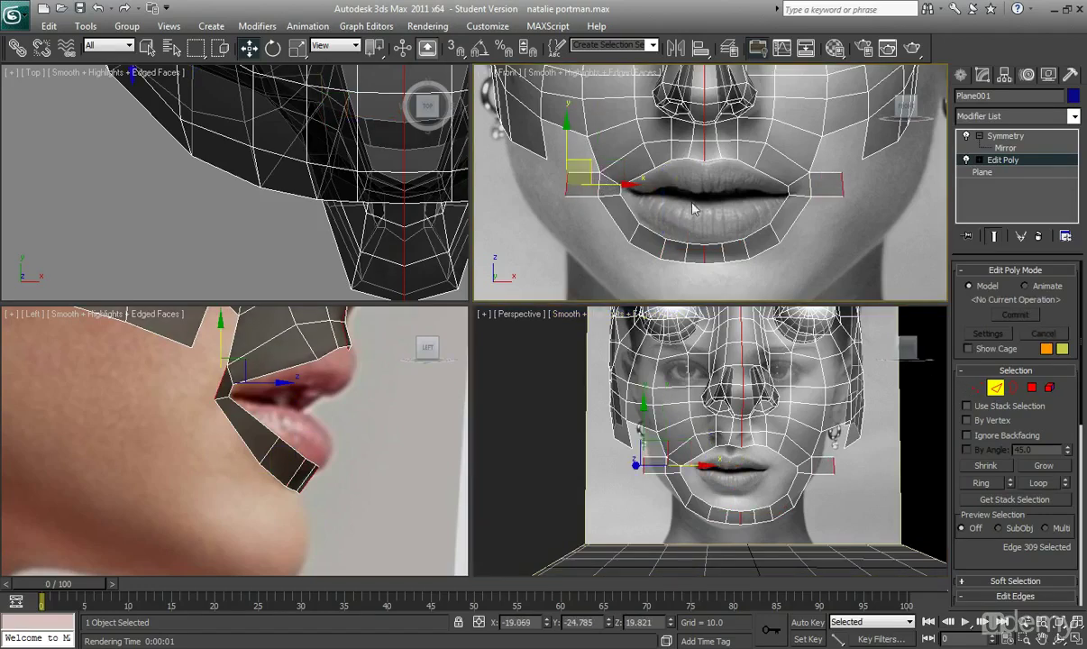
Raise the extruded strip's upper corner vertex, and move the nearby lower cheek vertex up and inward
key("1")
left_click(569, 171)
mouse_move(583, 147)
left_mouse_down()
mouse_move(593, 131)
mouse_move(579, 153)
left_mouse_up()
left_click(587, 135)
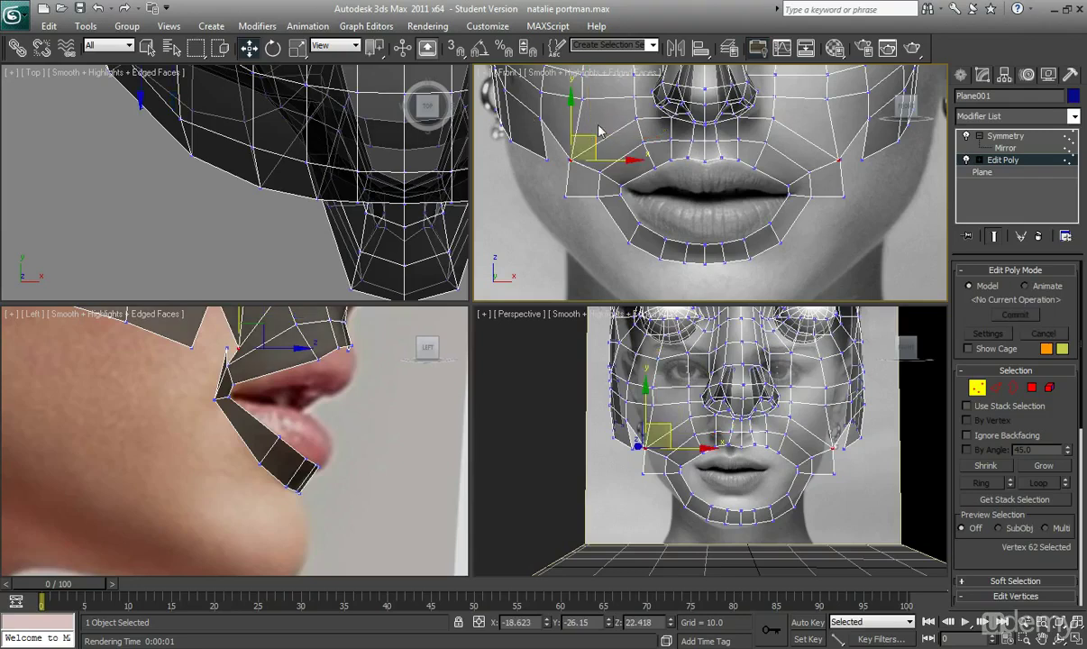
middle_click_drag(604, 179, 655, 255)
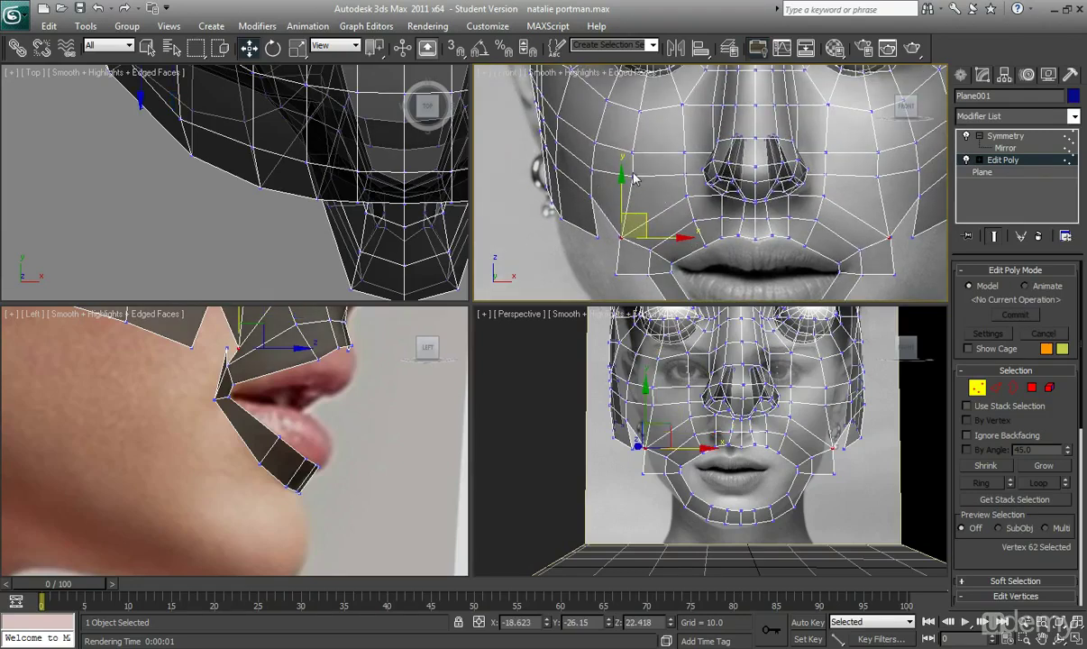
left_click_drag(620, 218, 637, 214)
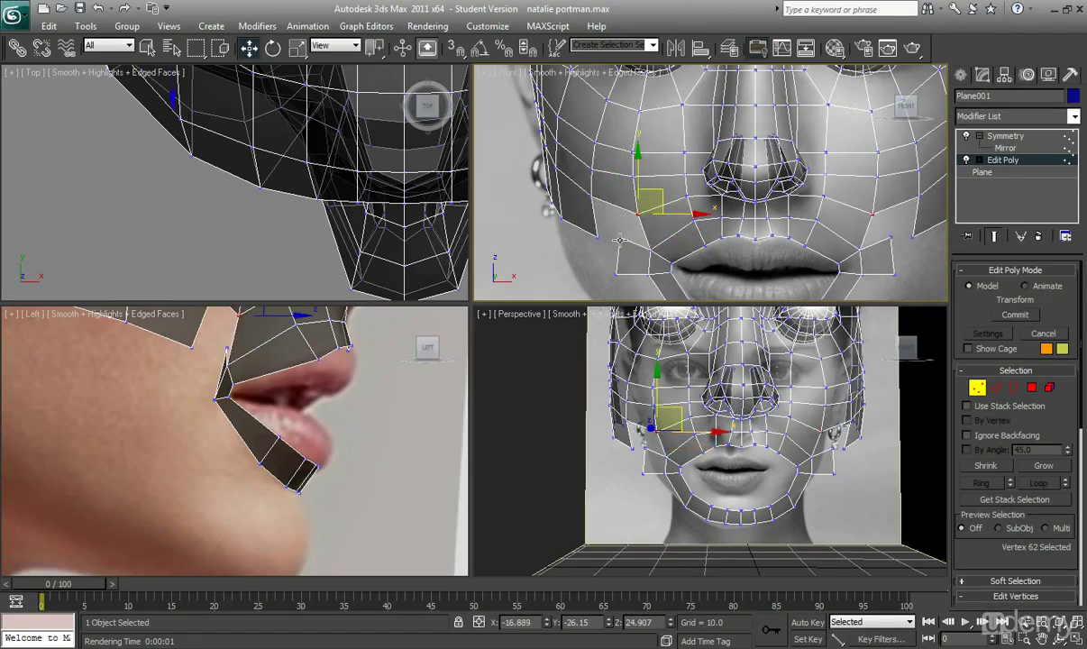
middle_click_drag(597, 248, 646, 258)
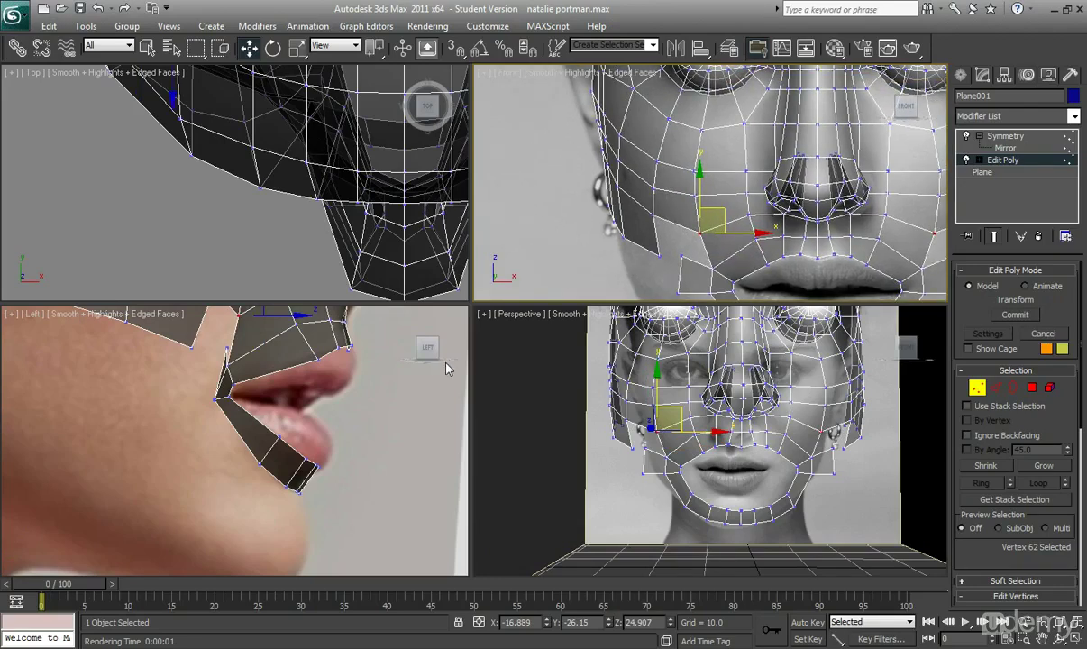
Delete the lowest row of cheek vertices in the side view
scroll(277, 390, "down", 4)
middle_click_drag(202, 363, 256, 427)
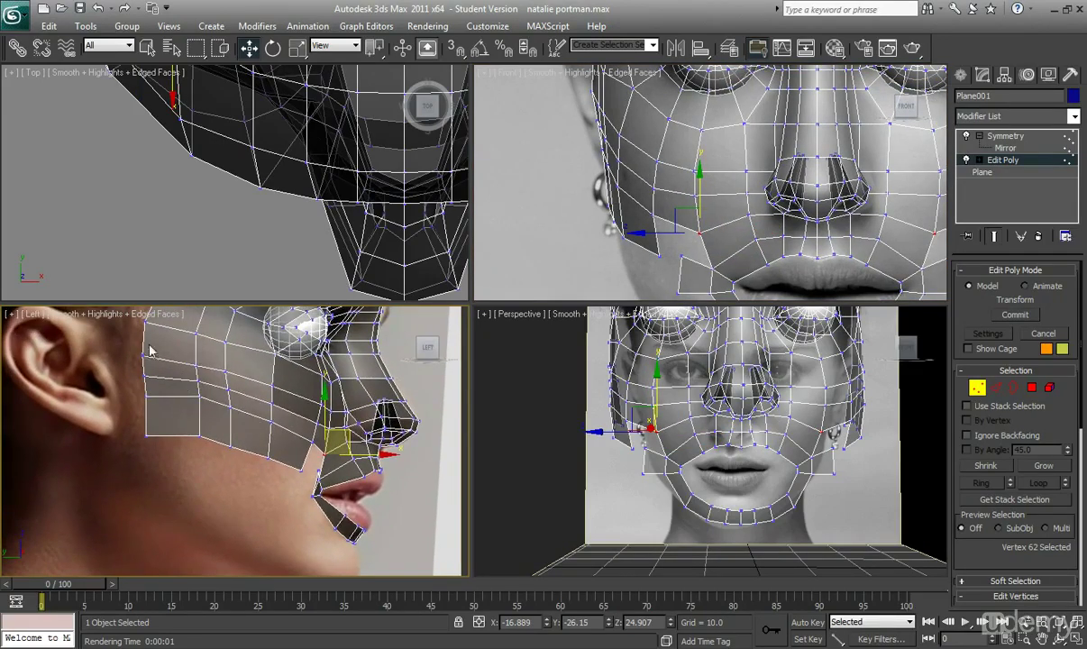
left_click(278, 473)
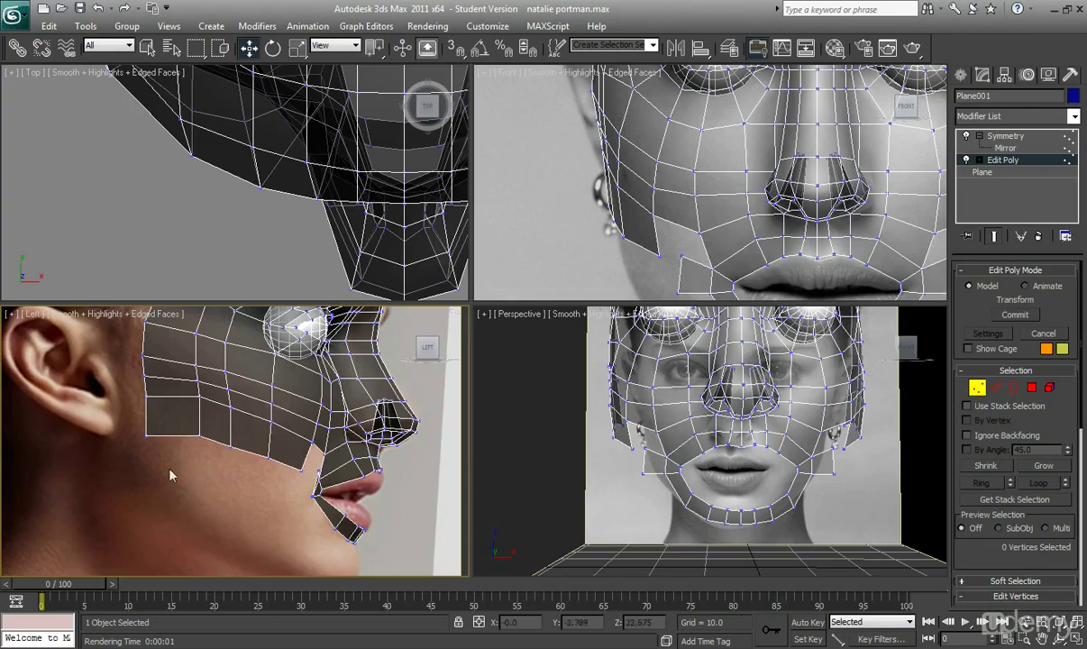
left_click(199, 436)
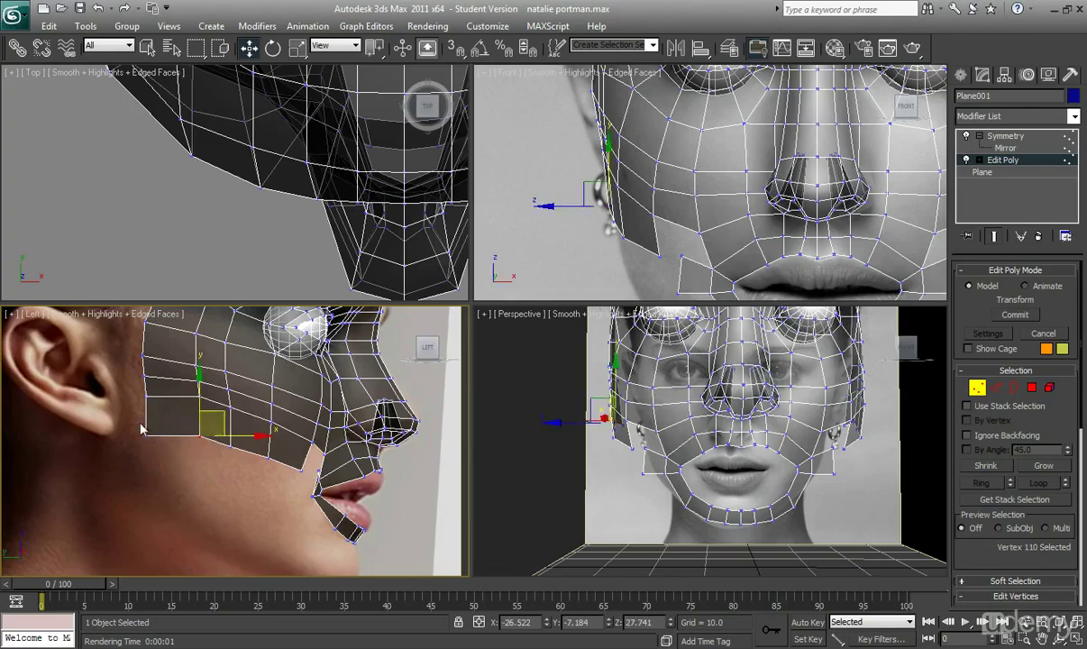
left_click_drag(157, 440, 315, 483)
key("Delete")
key("Delete")
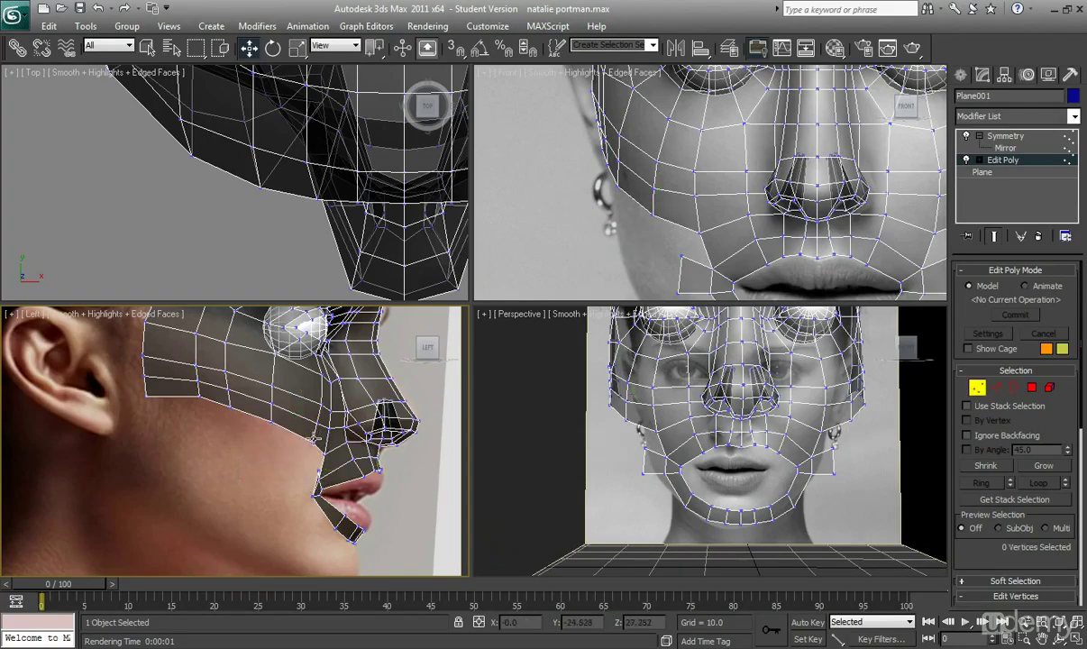
Lower the five vertices along the cheek's bottom border, from the ear side toward the mouth, in the side view
left_click(313, 439)
left_click(272, 421)
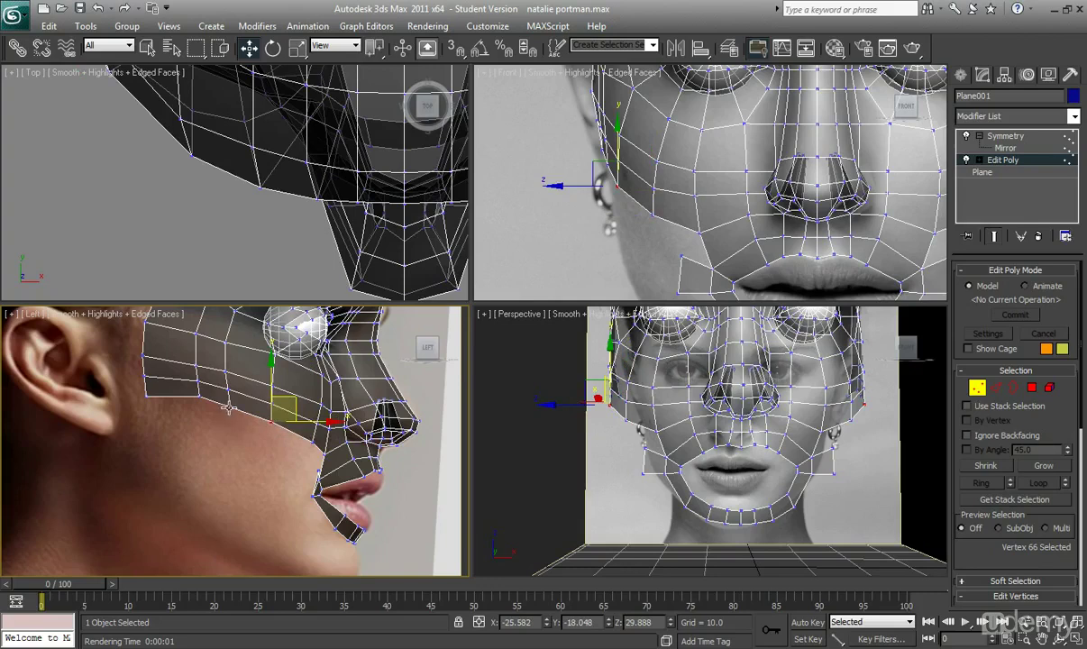
left_click(229, 409)
left_click(199, 395)
left_click(144, 397)
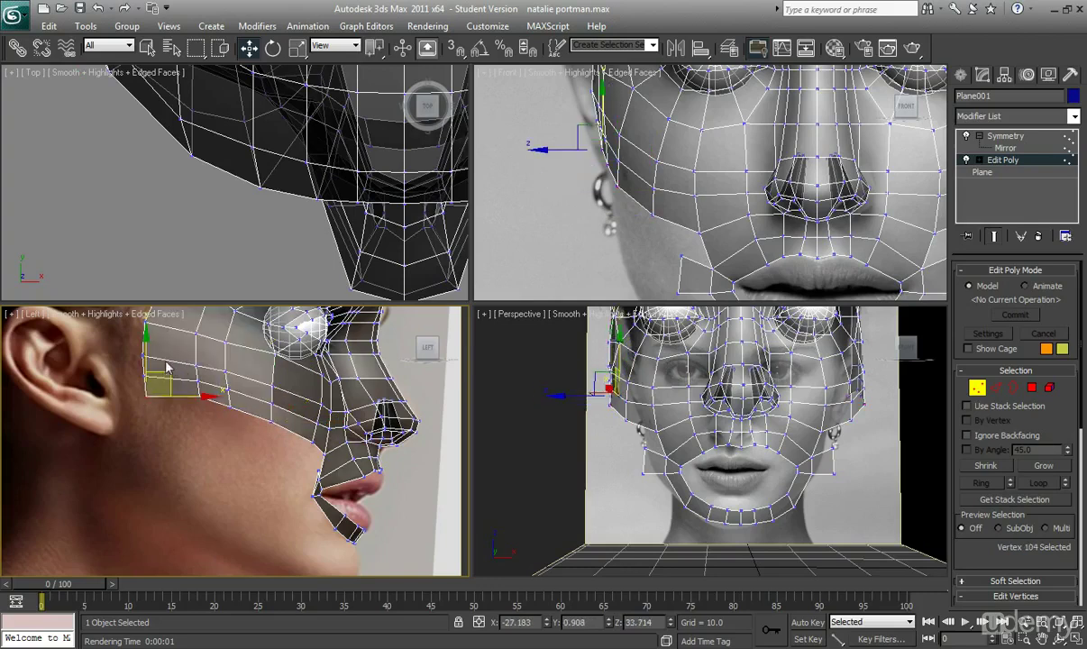
mouse_move(146, 358)
left_mouse_down()
mouse_move(147, 384)
mouse_move(147, 358)
left_mouse_up()
left_click(199, 397, "ctrl")
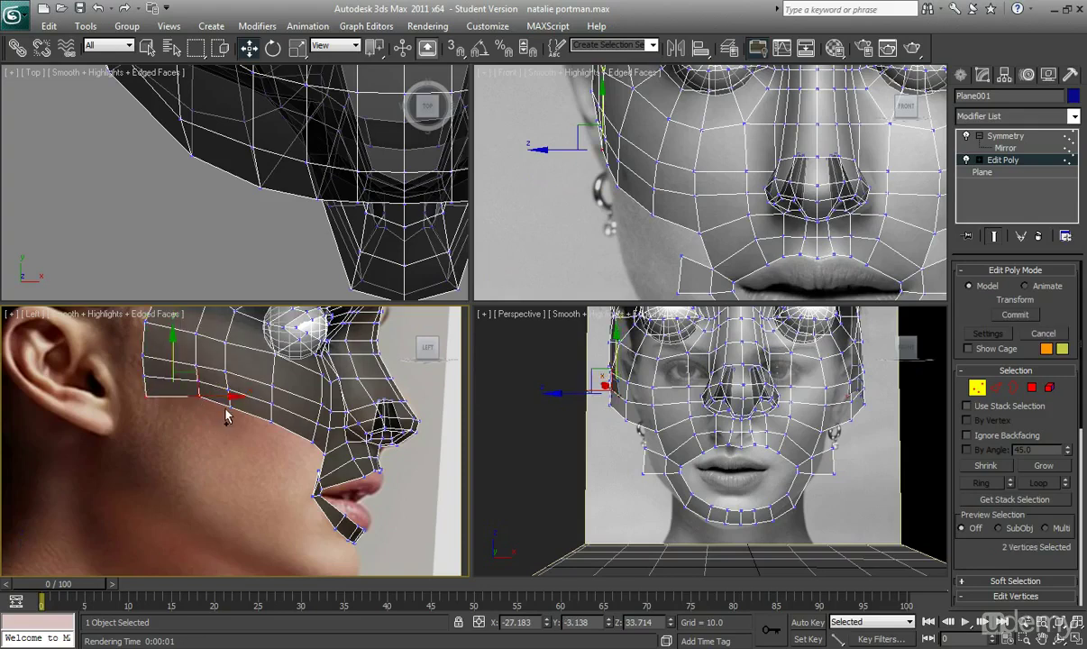
left_click(227, 407, "ctrl")
left_click(268, 420, "ctrl")
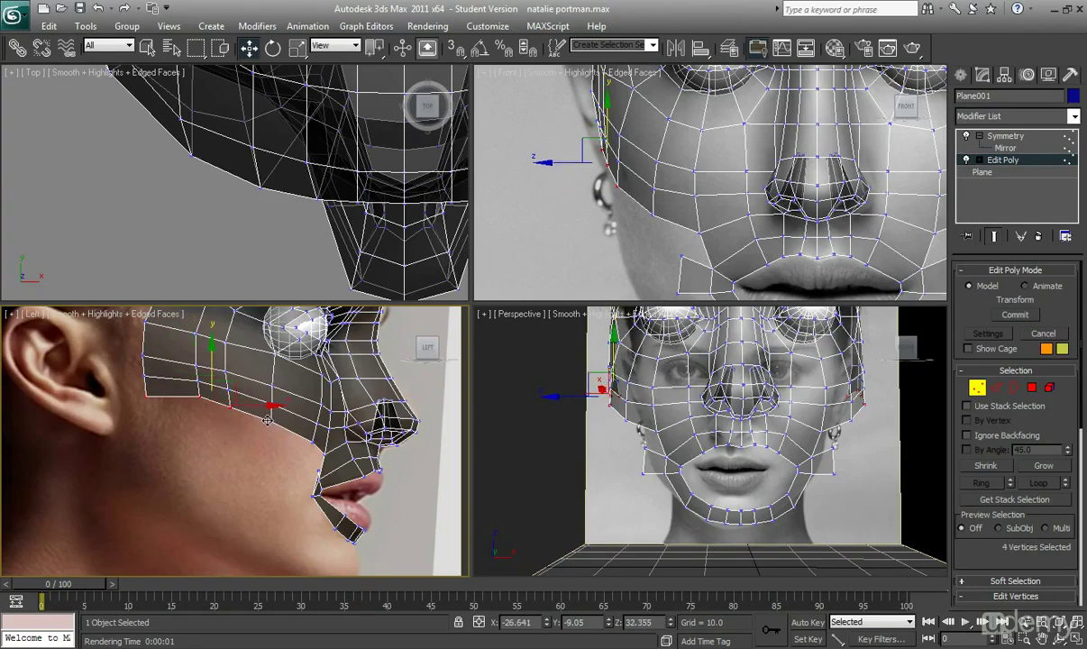
left_click(308, 441, "ctrl")
left_click_drag(234, 368, 234, 390)
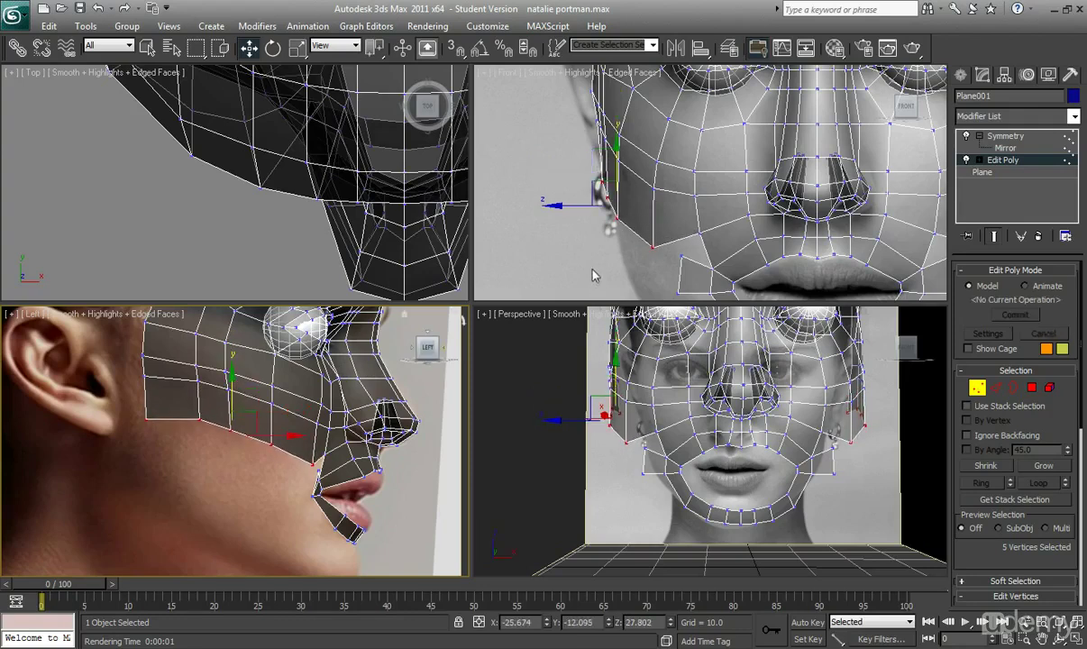
Shift the five border vertices slightly inward in the front view, and raise the rear corner vertex near the ear
middle_click_drag(655, 210, 650, 205)
left_click_drag(650, 206, 654, 209)
middle_click_drag(654, 215, 633, 213)
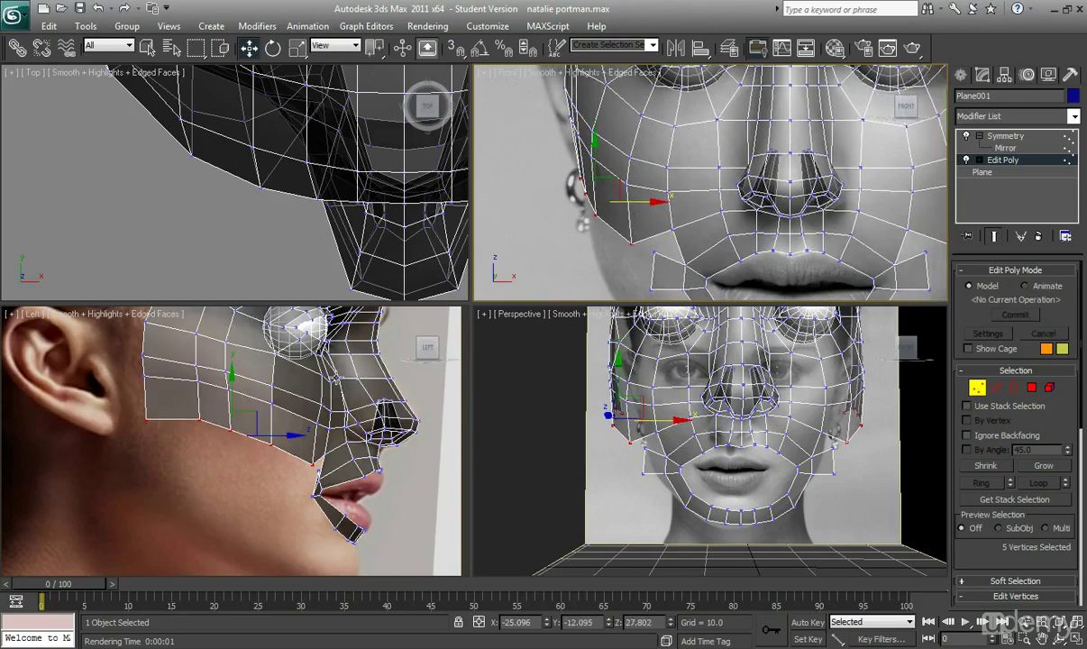
left_click(310, 463)
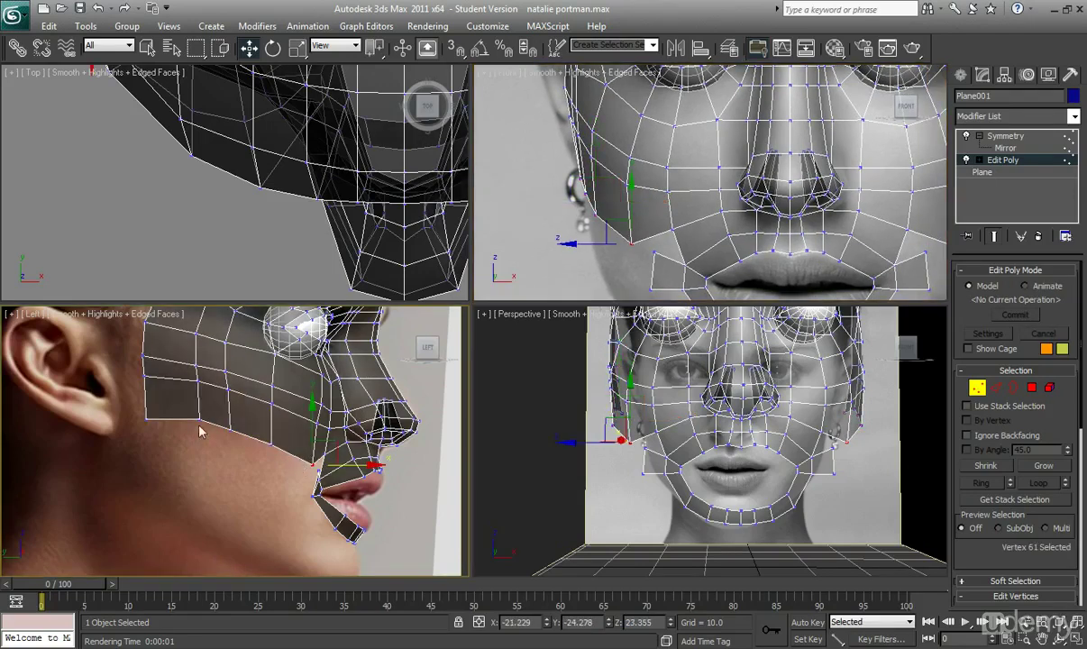
left_click(147, 418)
left_click_drag(144, 362, 145, 352)
middle_click_drag(310, 419, 263, 412)
Move the inner lower cheek vertex toward the mouth strip and target-weld the strip's upper corner vertex to it
left_click(665, 225)
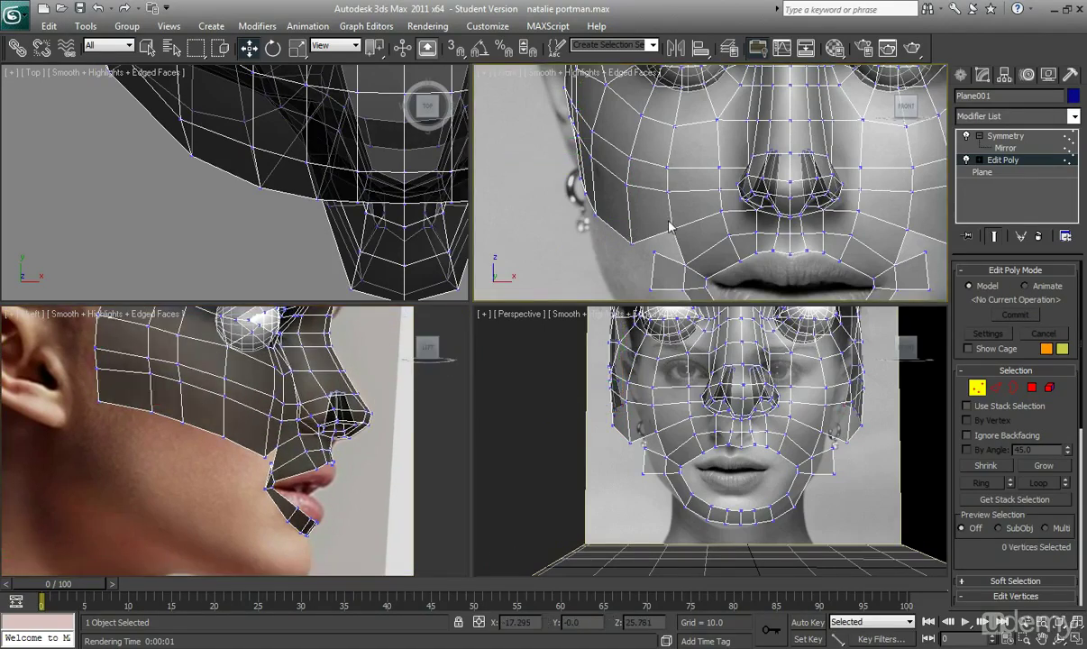
mouse_move(691, 223)
left_mouse_down()
mouse_move(662, 254)
mouse_move(687, 217)
left_mouse_up()
scroll(676, 230, "up", 2)
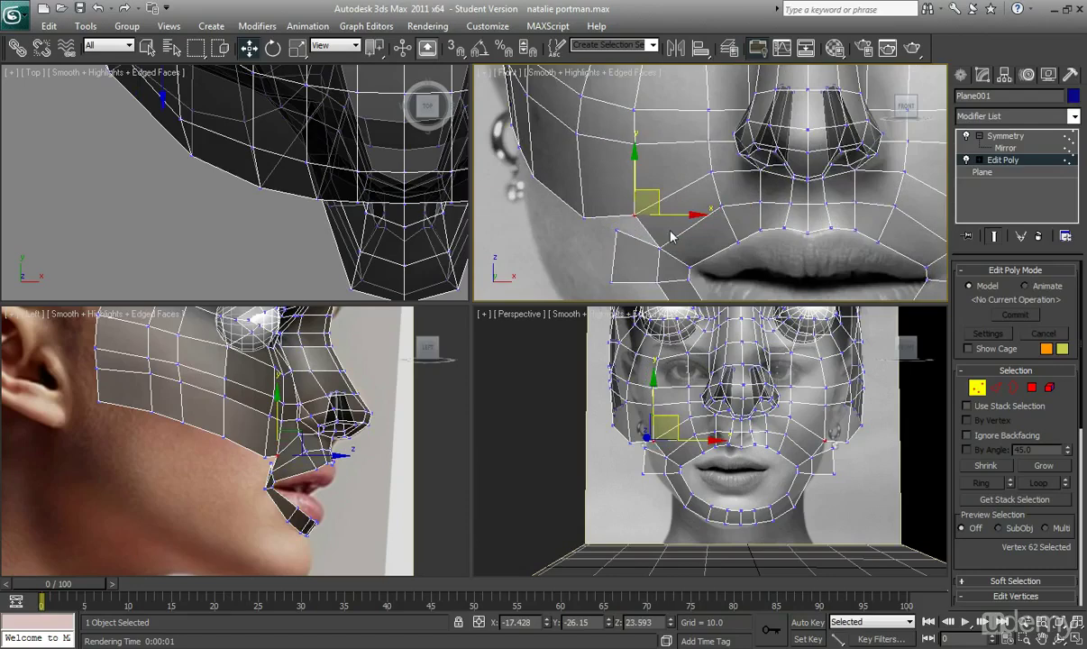
left_click(616, 230)
left_click_drag(1055, 563, 1055, 432)
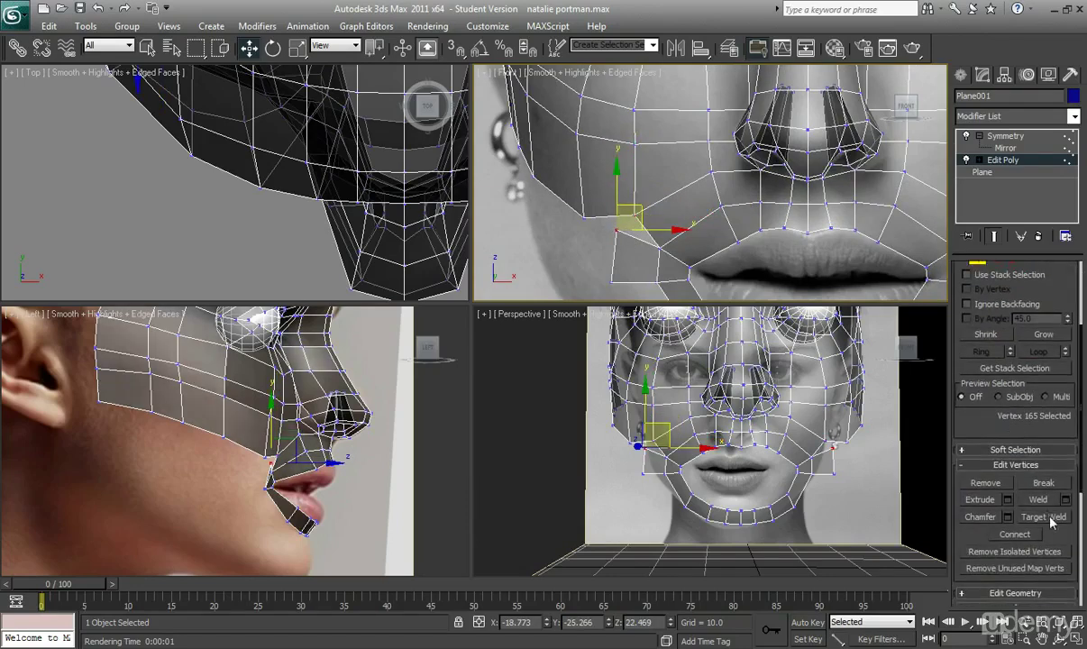
left_click(1045, 518)
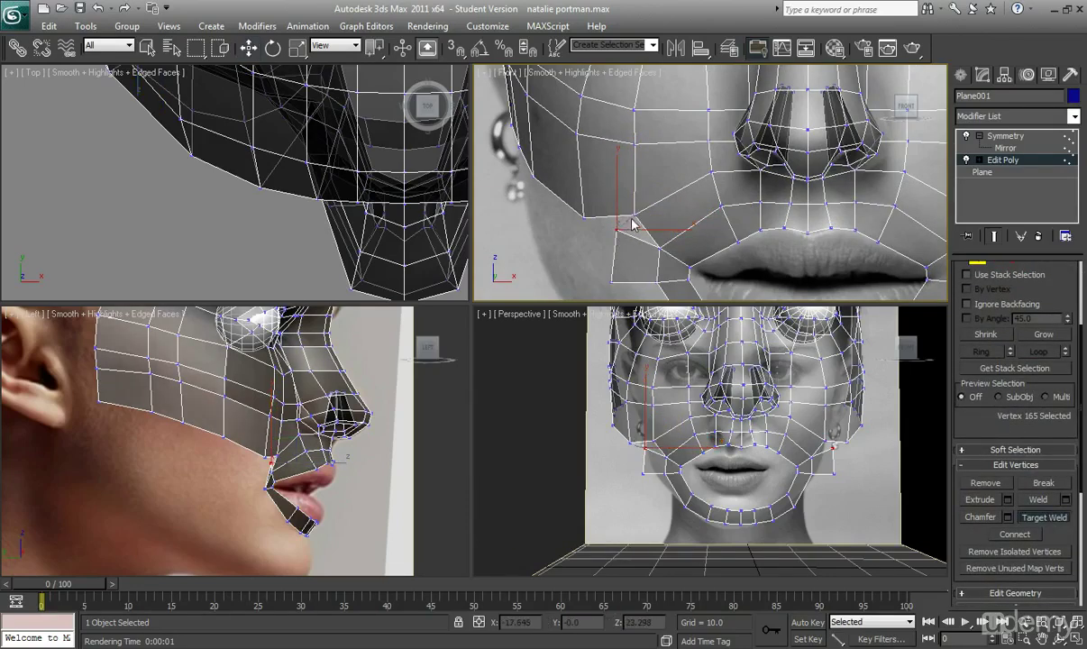
left_click(590, 217)
middle_click_drag(600, 226, 606, 233)
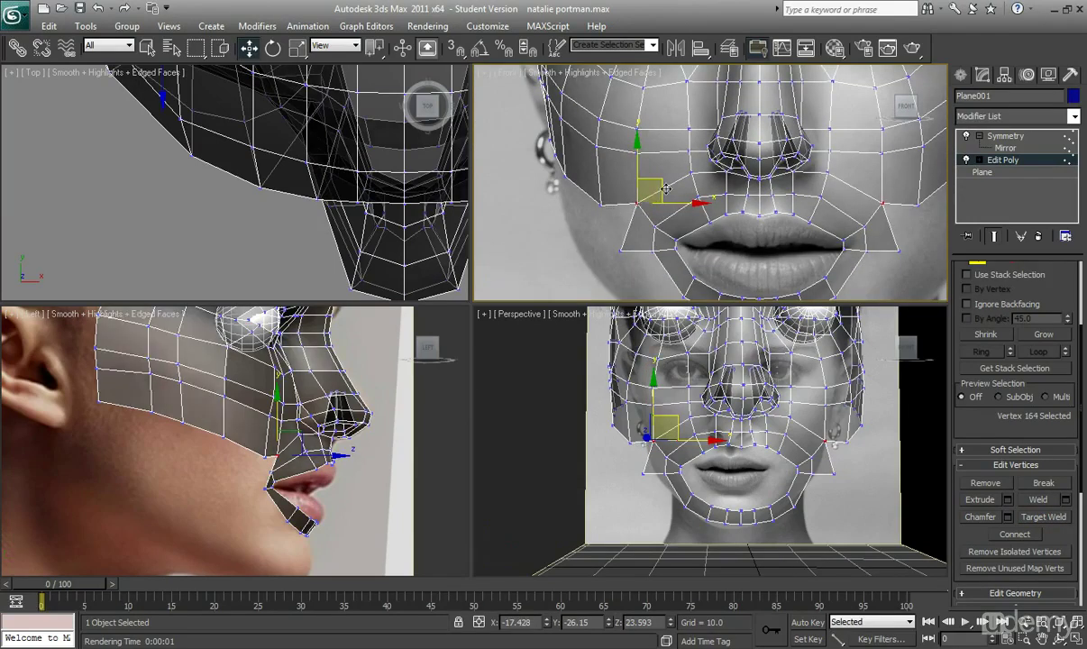
Lower the welded cheek vertex slightly, and lower the two cheek vertices in the row above it
left_click_drag(665, 189, 664, 198)
left_click_drag(585, 129, 646, 173)
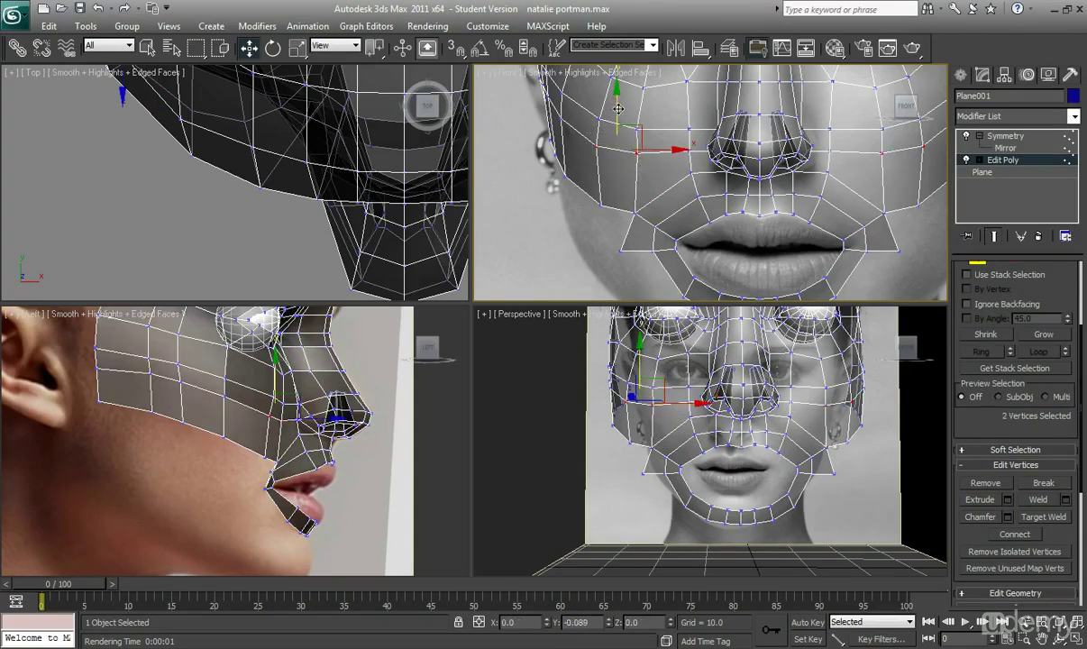
scroll(568, 137, "up", 2)
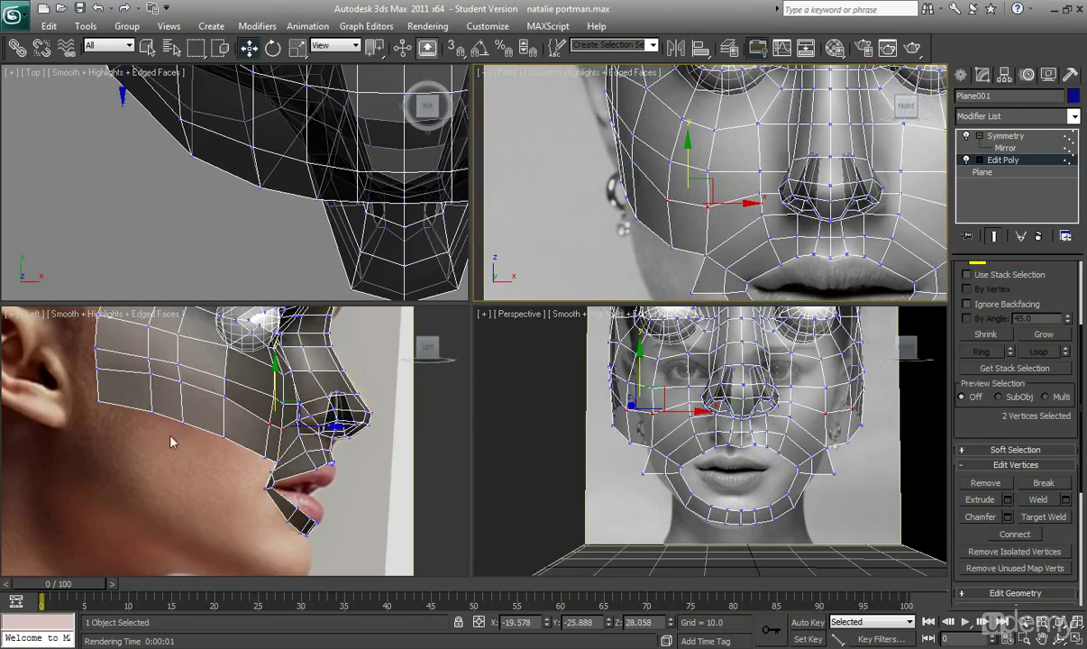
Lower three vertices in the row above the cheek's bottom border in the side view, and save the scene
scroll(176, 441, "up", 1)
left_click(223, 394)
left_click_drag(213, 398, 155, 371, "ctrl")
left_click_drag(213, 340, 207, 354)
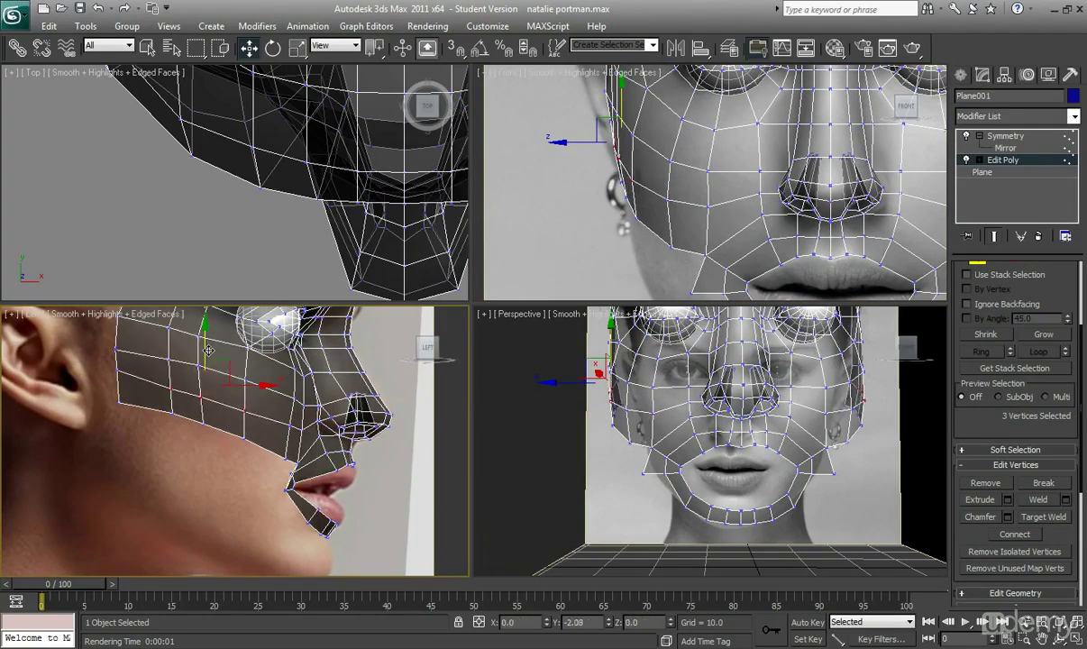
left_click(118, 372)
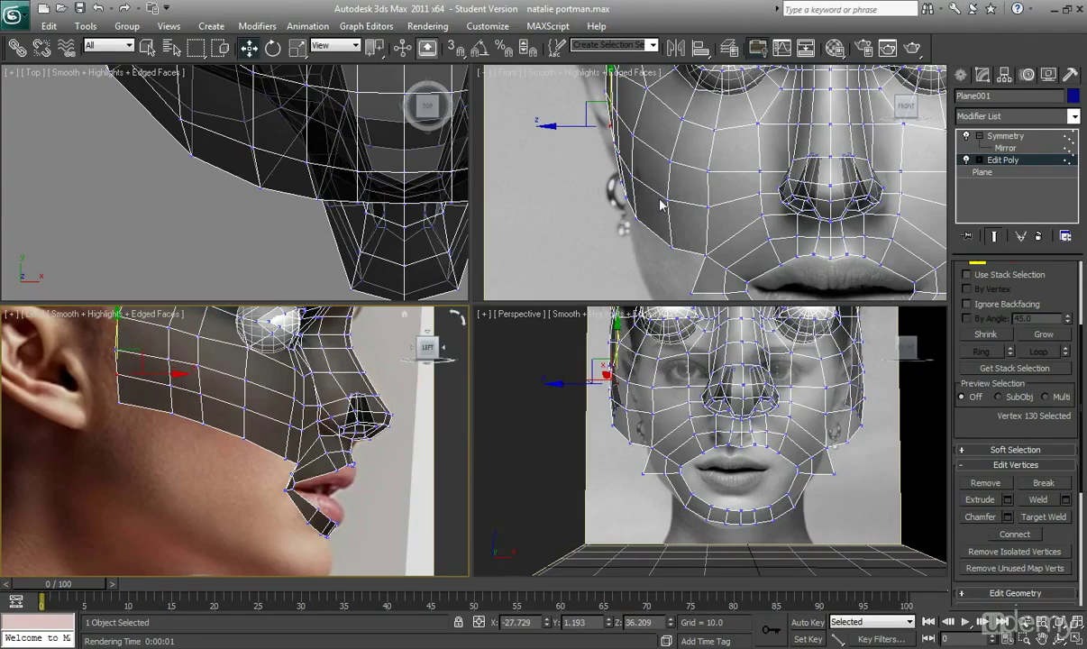
scroll(660, 205, "down", 5)
scroll(667, 180, "up", 4)
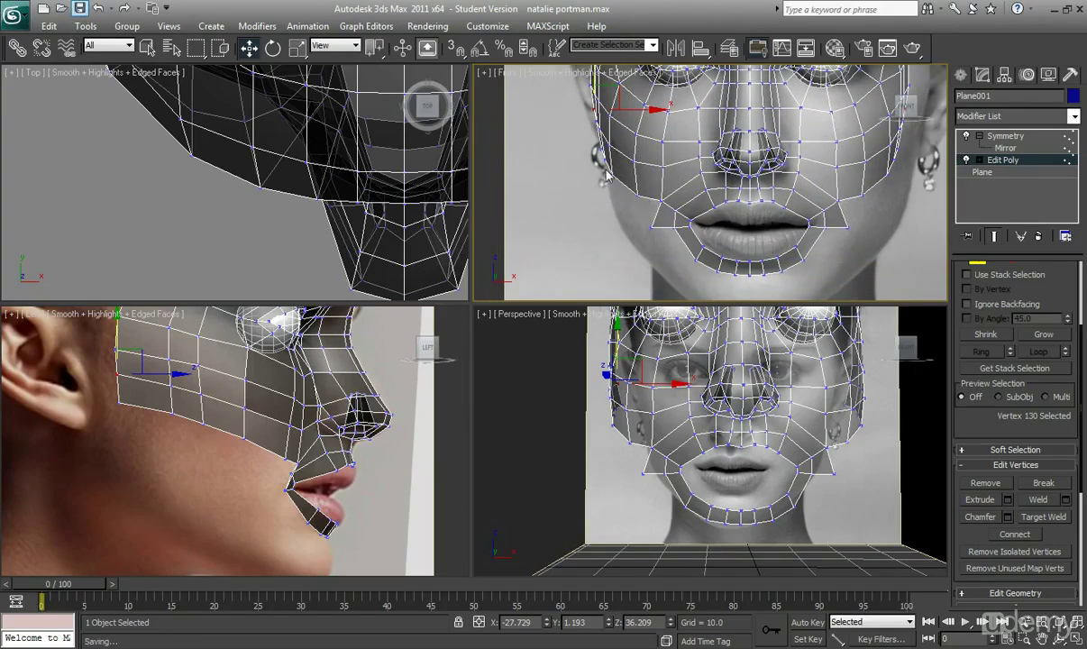
Lower the vertex beside the nostril slightly and reshape the strip beside the mouth corner by moving its outer vertices
left_click(700, 169, "ctrl")
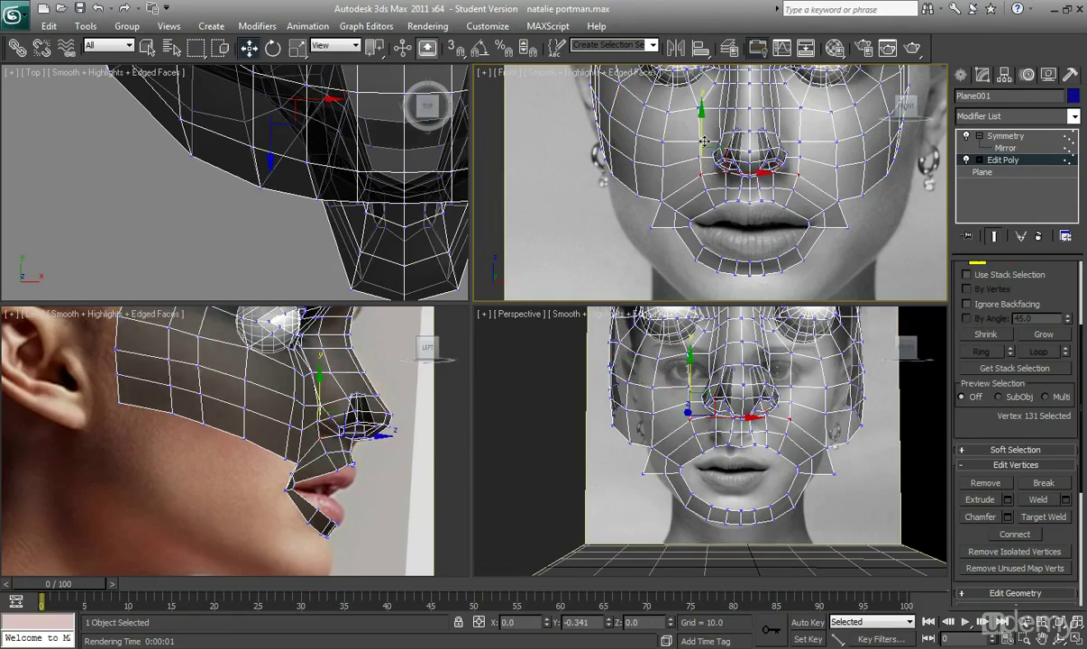
scroll(667, 216, "up", 2)
left_click_drag(622, 204, 681, 208)
mouse_move(641, 163)
left_mouse_down()
mouse_move(656, 179)
mouse_move(641, 144)
left_mouse_up()
left_click_drag(628, 197, 648, 222)
left_click(889, 249)
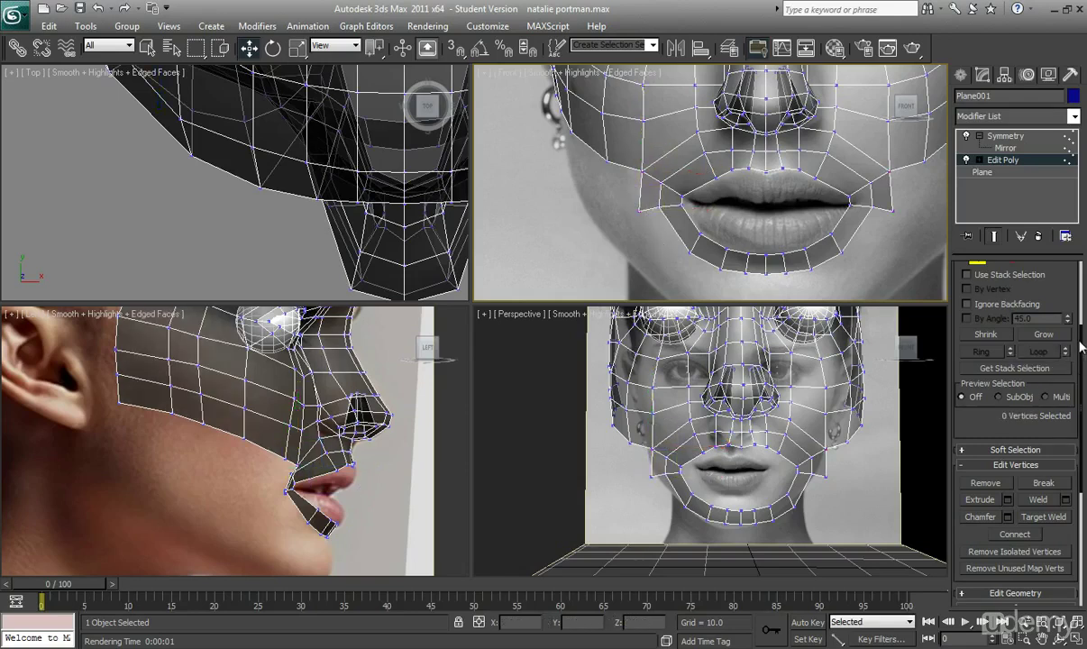
Extrude the four outer edges of the ring below the lower lip downward toward the chin
scroll(1048, 374, "up", 3)
left_click(996, 368)
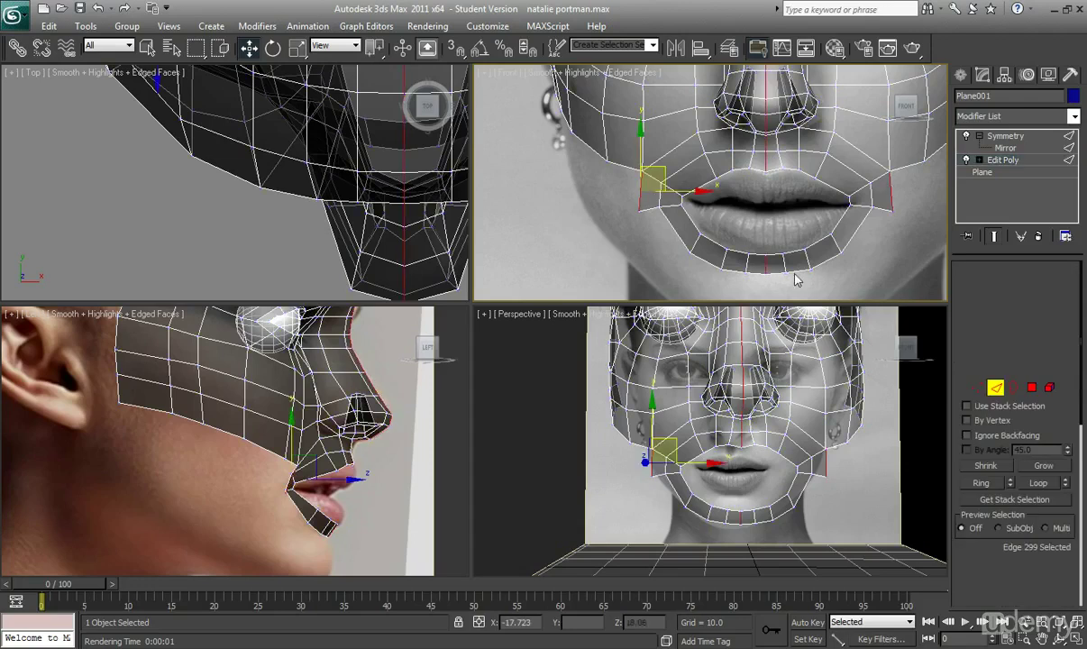
left_click(747, 273)
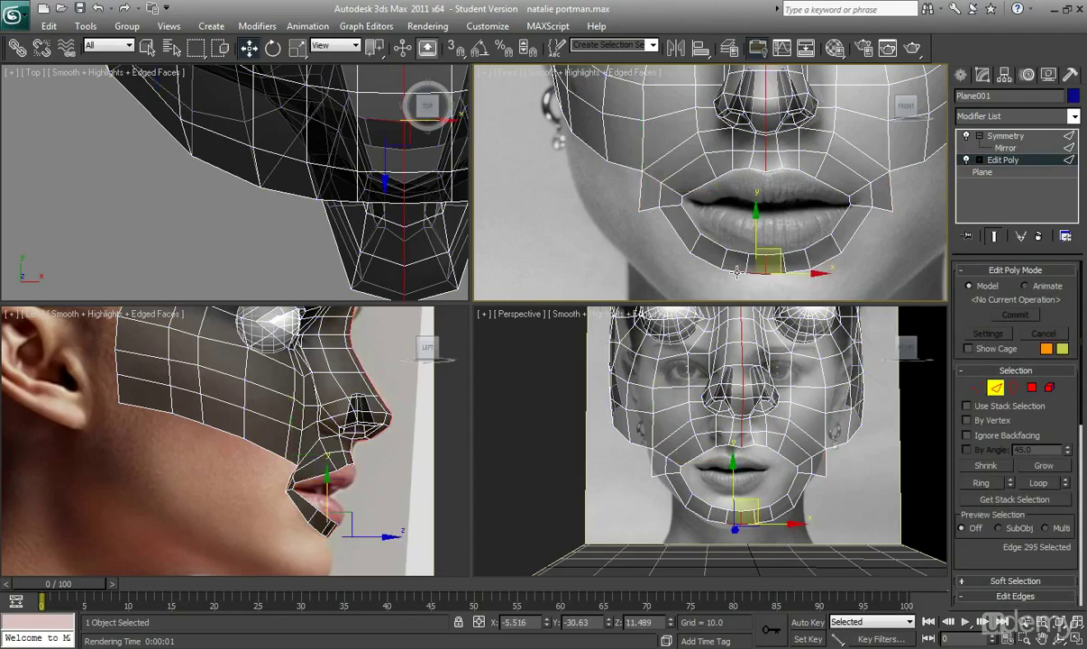
left_click(737, 272, "ctrl")
left_click(700, 258, "ctrl")
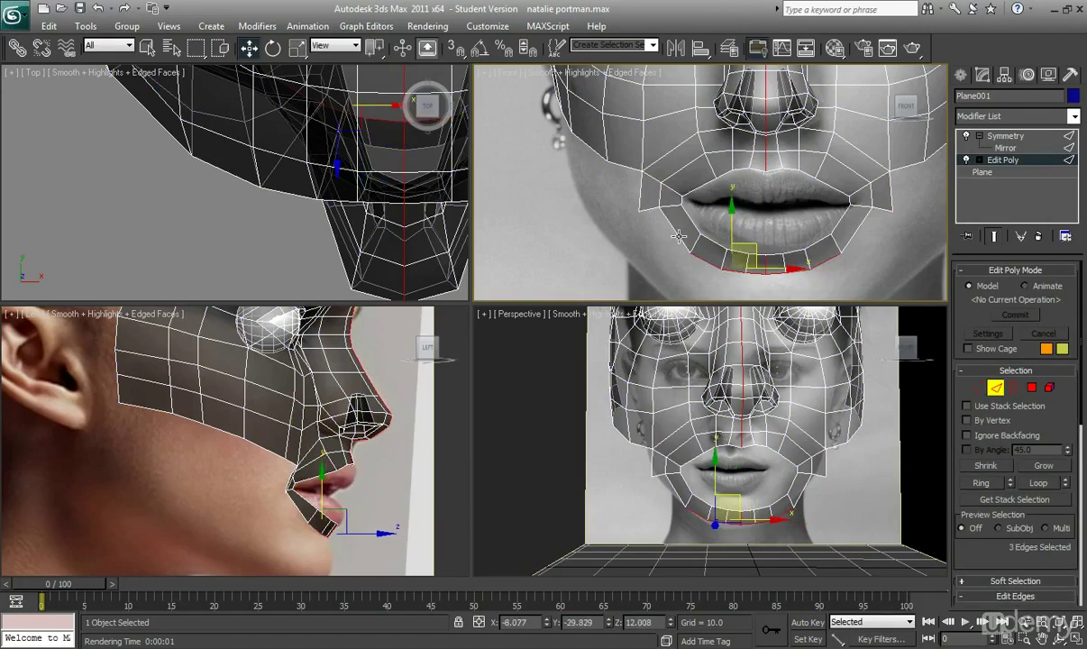
left_click(679, 236, "ctrl")
middle_click_drag(679, 236, 645, 199)
left_click_drag(686, 179, 689, 197, "shift")
Move the extruded edges forward to the chin profile in the side view, and shift the strip's outermost edge back
middle_click_drag(382, 505, 321, 355)
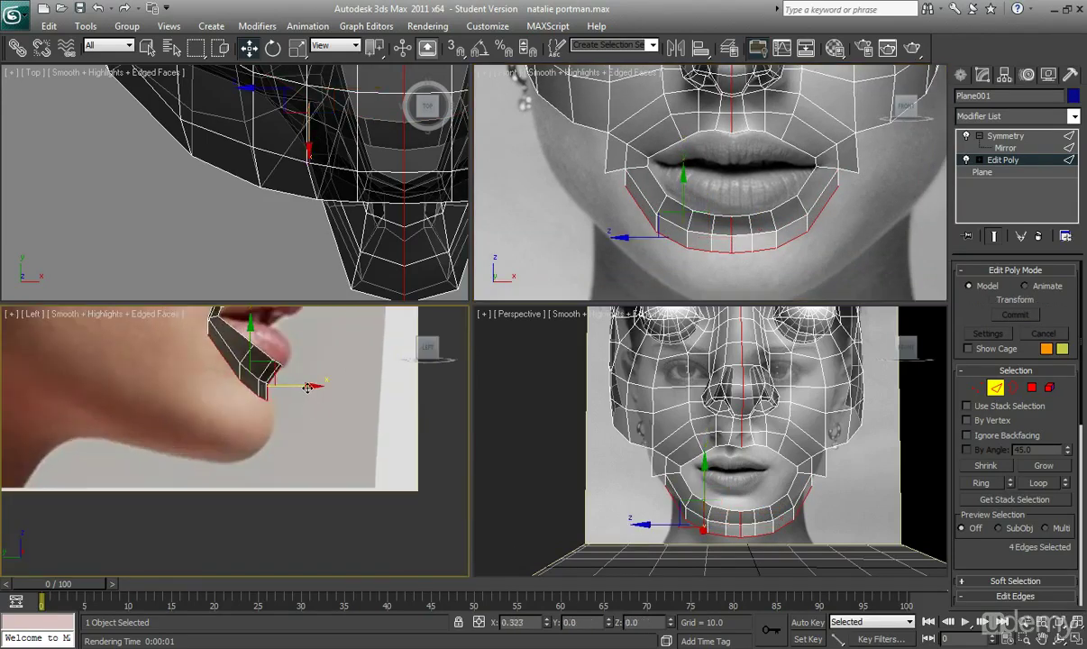
left_click_drag(304, 386, 317, 386)
middle_click_drag(232, 349, 239, 365)
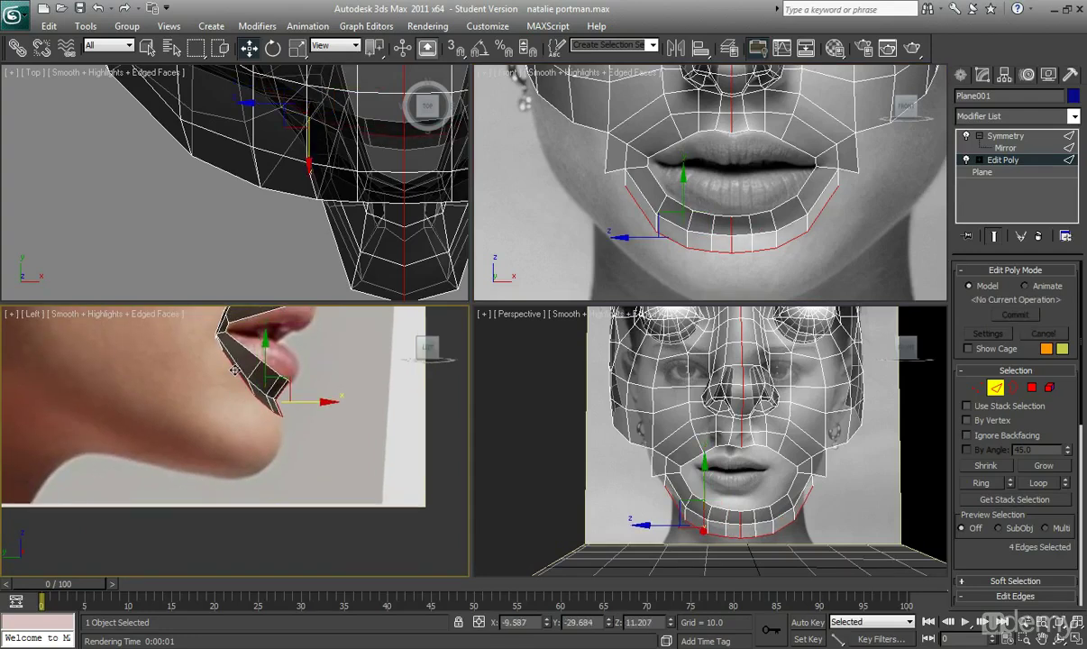
left_click(234, 370)
left_click_drag(266, 373, 254, 374)
Target-weld the chin strip's upper outer vertex to the cheek vertex beside the mouth corner, and nudge the welded vertex inward
mouse_move(719, 514)
middle_mouse_down("alt")
mouse_move(748, 501)
mouse_move(863, 503)
mouse_move(855, 517)
mouse_move(667, 530)
mouse_move(646, 516)
mouse_move(737, 521)
mouse_move(697, 508)
mouse_move(735, 504)
middle_mouse_up("alt")
left_click(978, 388)
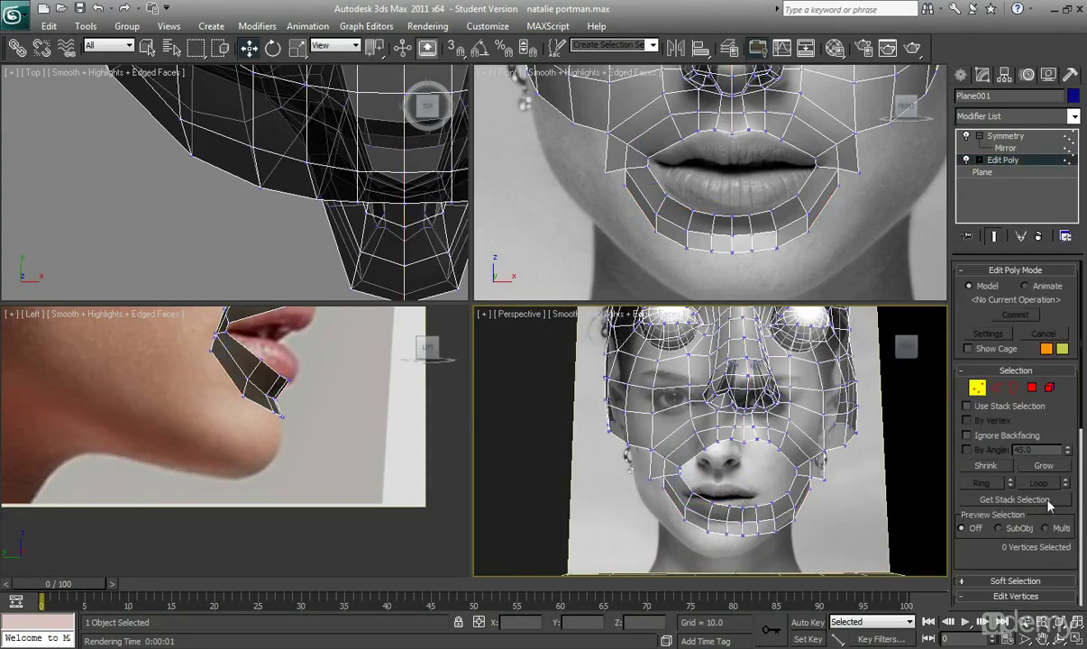
left_click(1016, 596)
scroll(1037, 559, "down", 3)
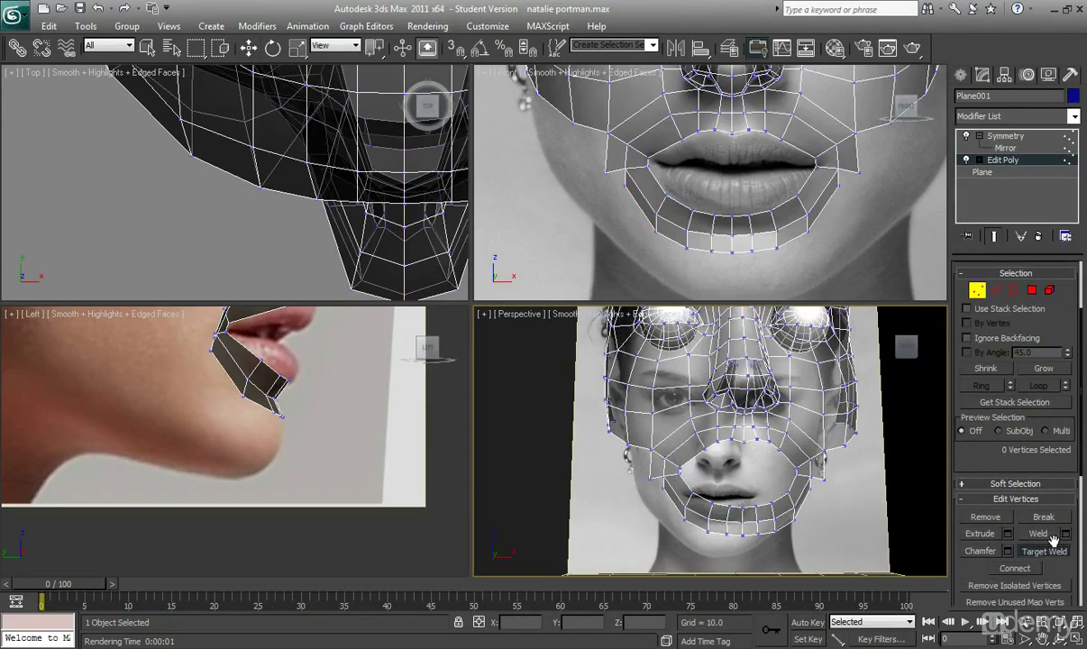
left_click(605, 183)
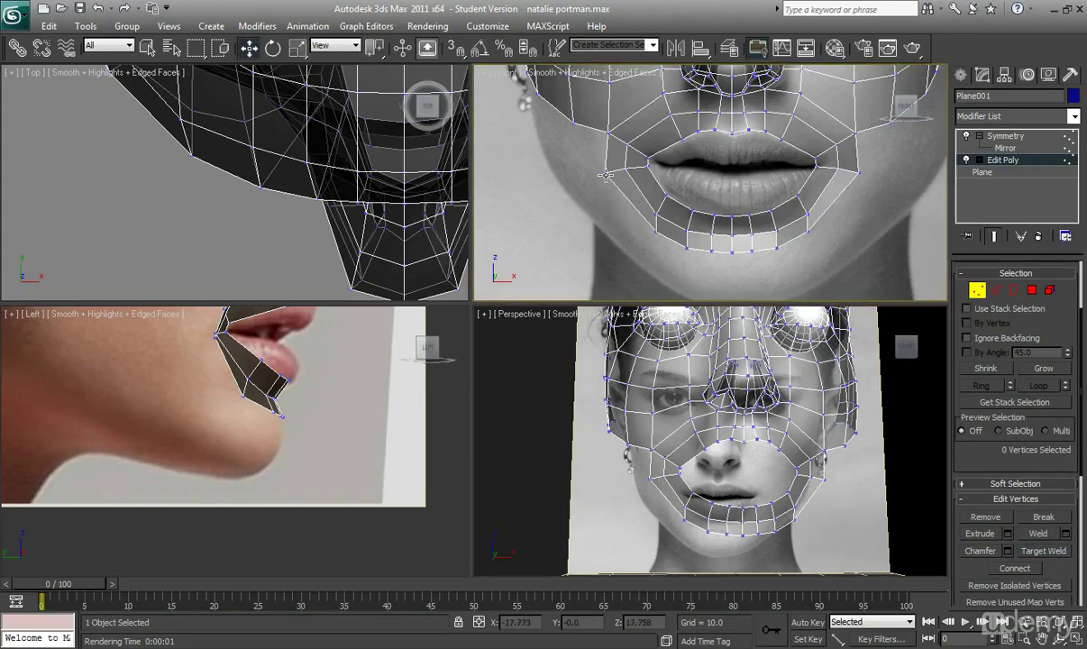
left_click(608, 173)
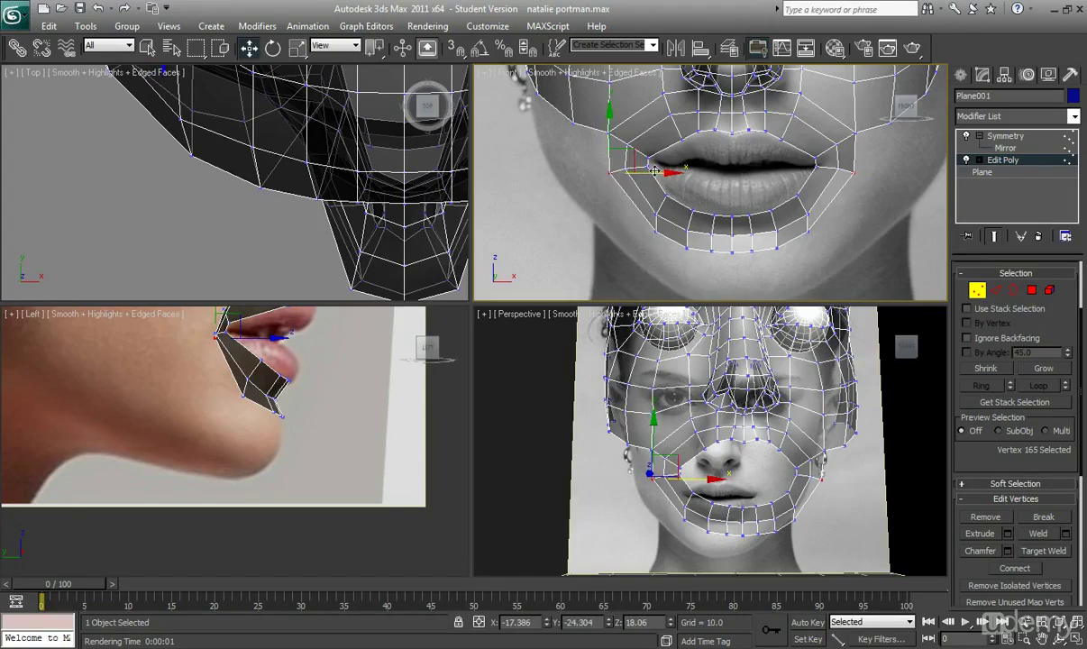
Adjust the inner strip vertex just below the mouth corner slightly in the side view
left_click(740, 259)
scroll(742, 260, "down", 4)
middle_click_drag(755, 259, 774, 275)
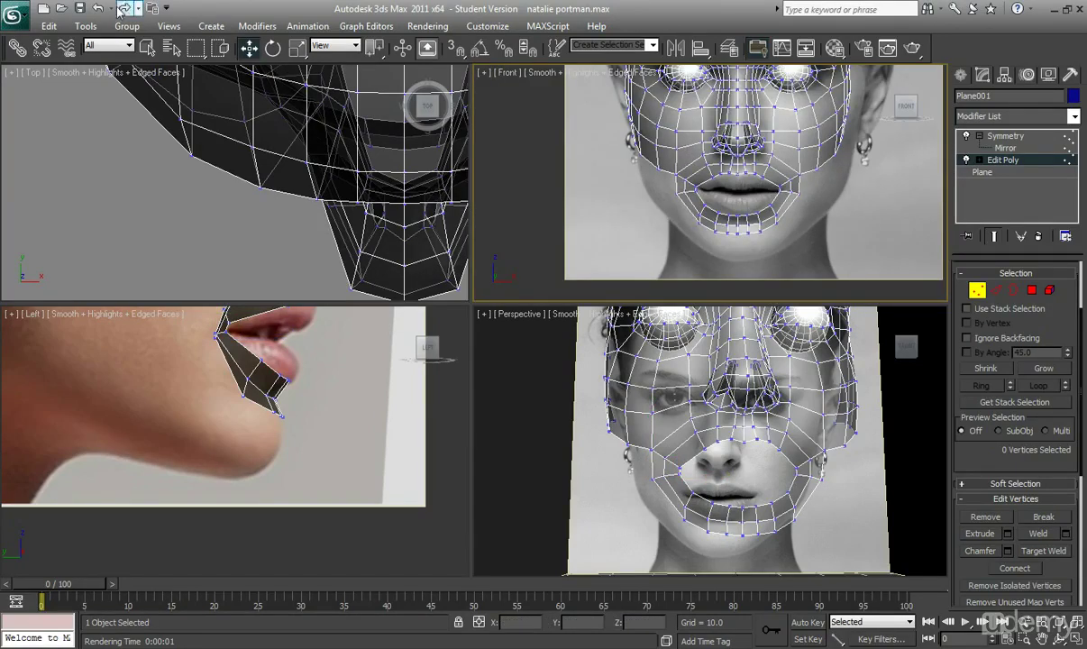
scroll(721, 254, "up", 2)
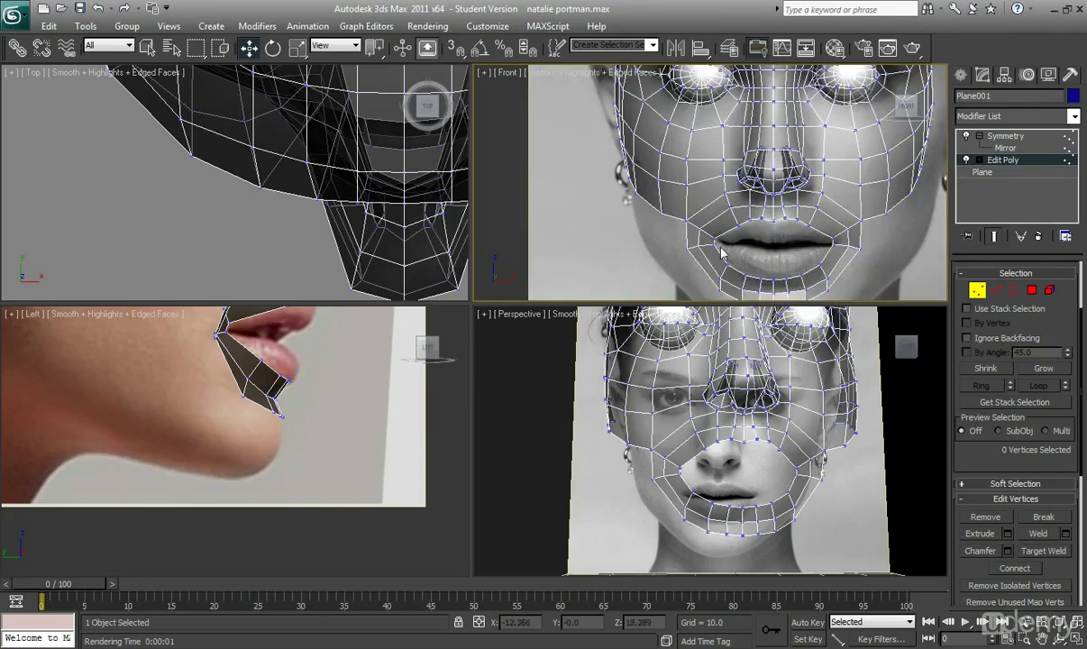
scroll(775, 243, "up", 3)
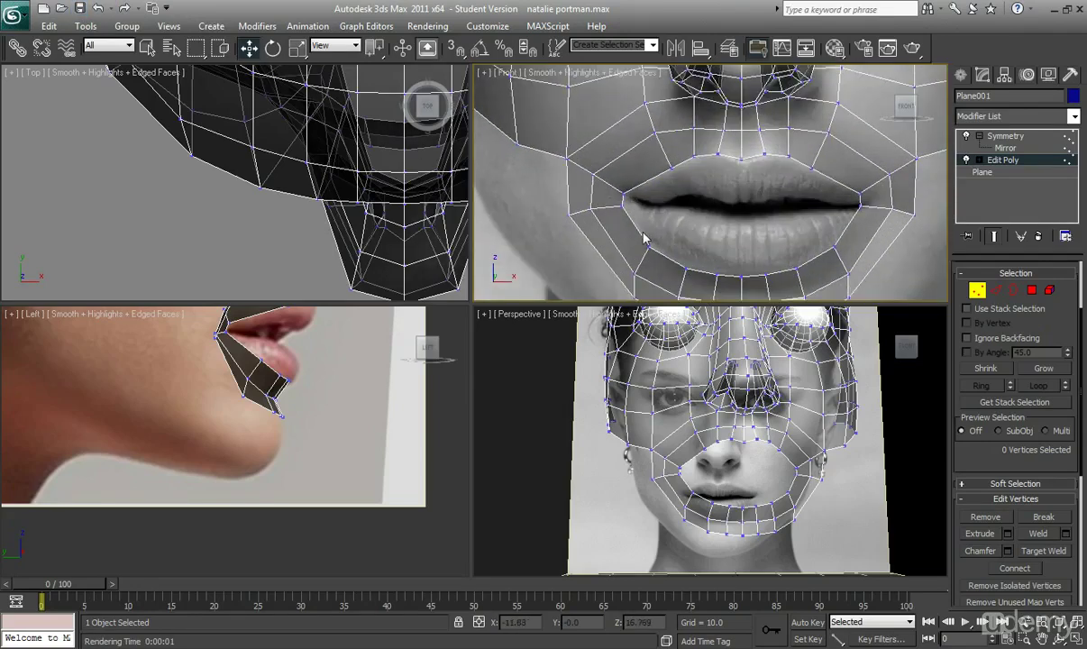
left_click(649, 241)
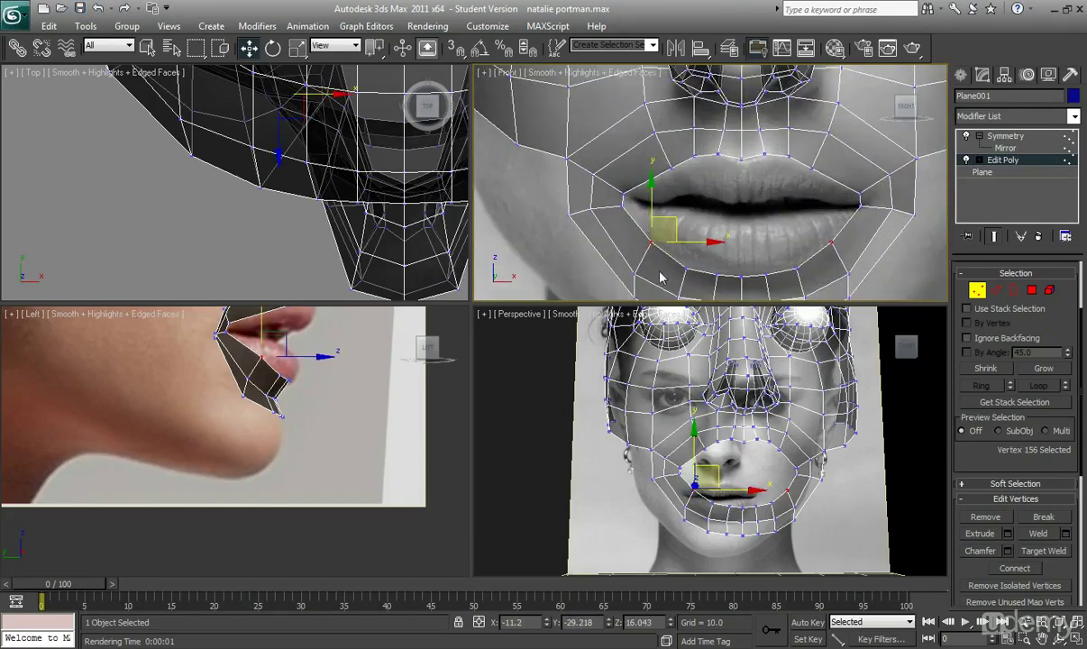
scroll(270, 379, "up", 4)
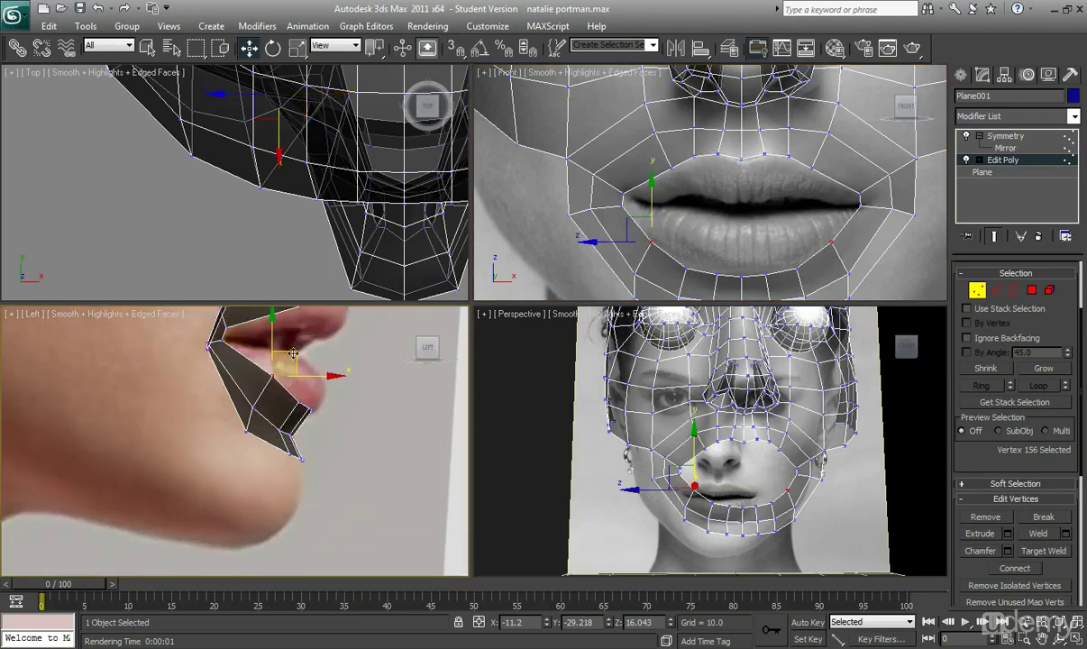
left_click_drag(289, 361, 289, 359)
Reposition the vertices along the chin strip's bottom border in the front view to smooth its curve
middle_click_drag(693, 472, 723, 486)
middle_click_drag(661, 258, 659, 245)
left_click_drag(641, 268, 619, 279, "ctrl")
middle_click_drag(622, 276, 589, 215)
left_click_drag(625, 218, 700, 242)
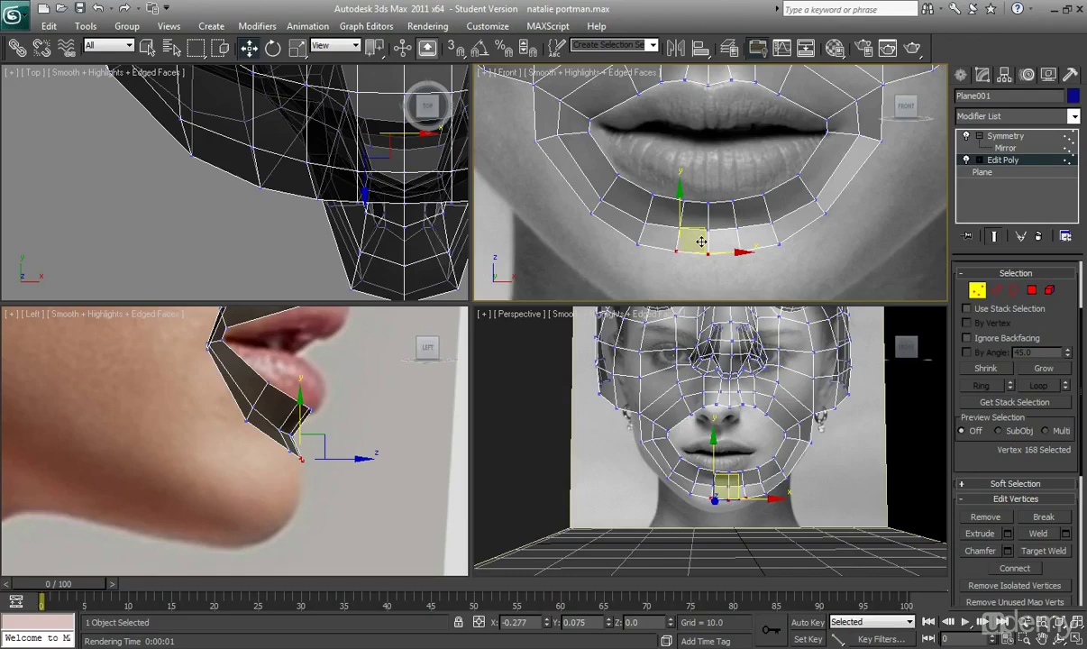
left_click(626, 251)
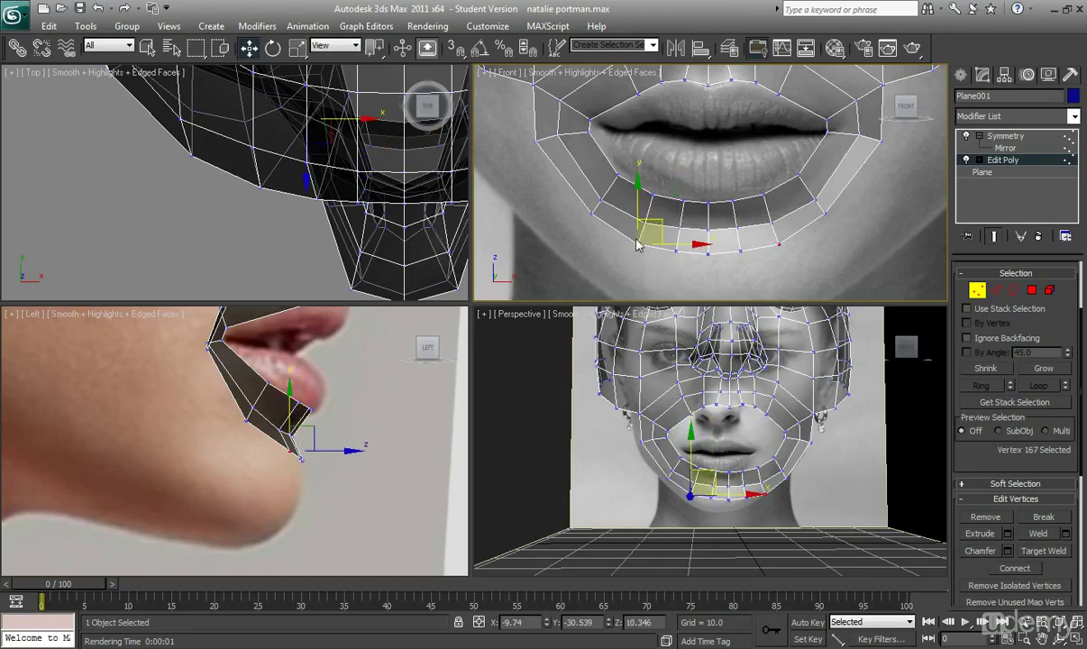
middle_click_drag(679, 200, 683, 241)
scroll(671, 236, "down", 3)
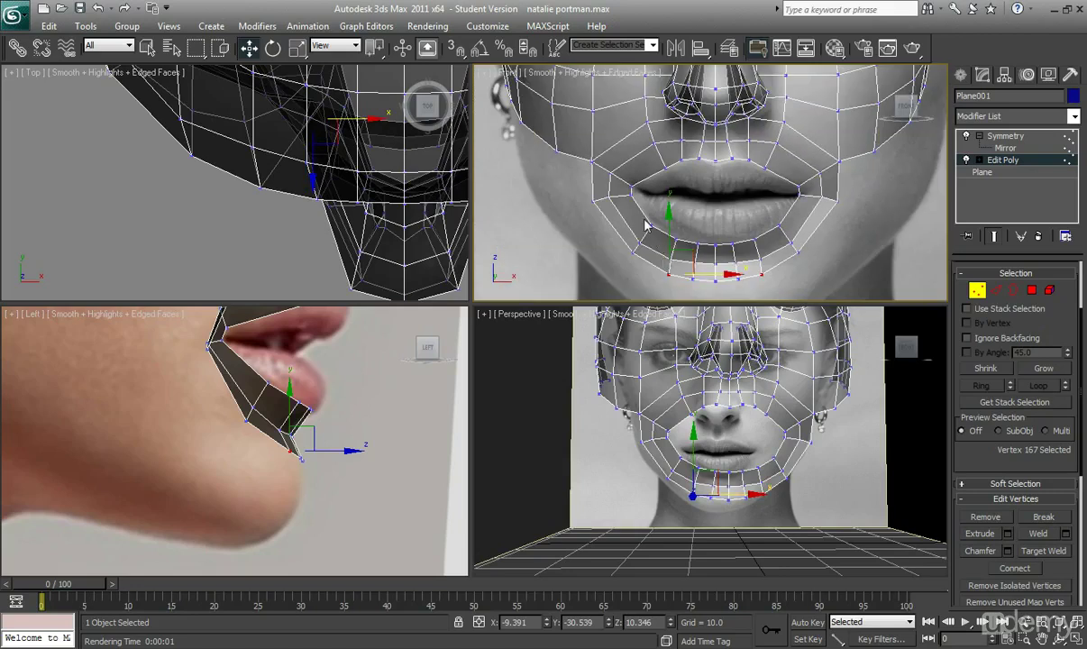
Shift the two vertices outside the mouth corner inward in the front view
left_click_drag(618, 217, 627, 191)
scroll(668, 242, "down", 2)
middle_click_drag(669, 241, 685, 200)
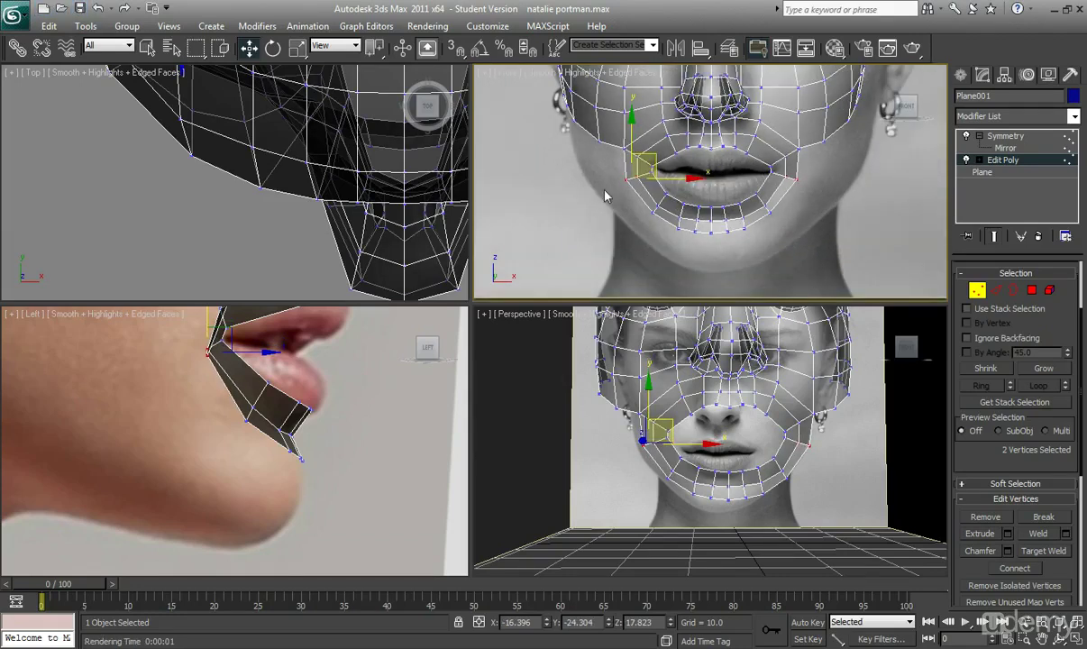
Fit the vertex below the mouth corner to the lower lip's outline, and save the scene
middle_click_drag(696, 213, 711, 229)
scroll(712, 229, "up", 2)
left_click(670, 220)
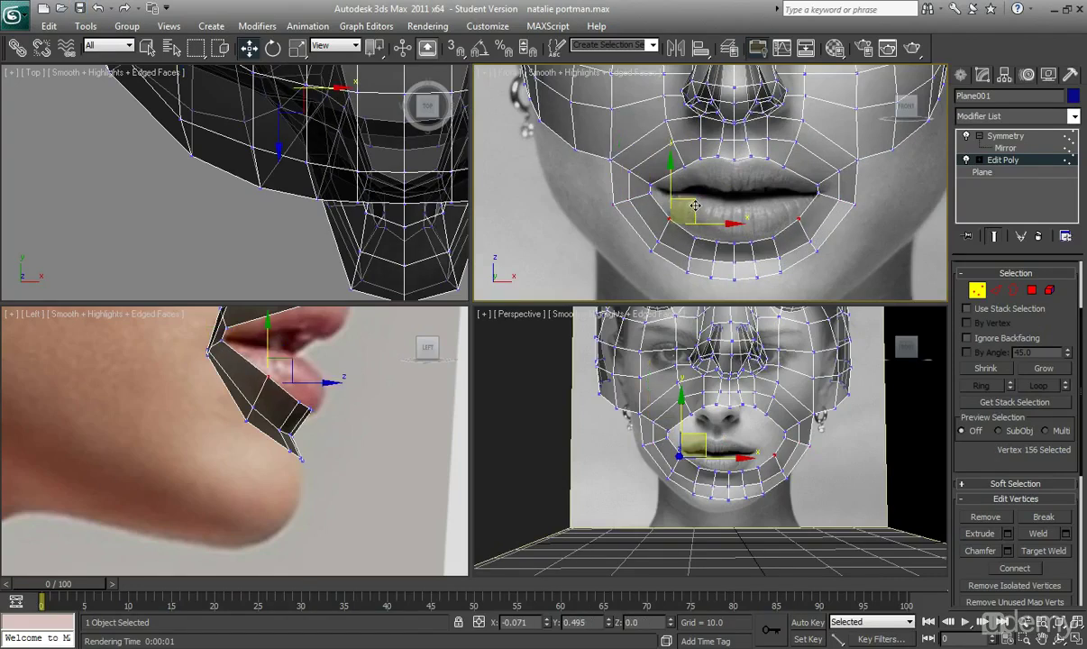
left_click_drag(695, 206, 694, 205)
middle_click_drag(410, 391, 401, 421)
scroll(400, 421, "down", 2)
left_click(79, 8)
Adjust the upper lip border vertex beside the centre and the upper vertex at the mouth corner to the lip outline
middle_click_drag(705, 174, 736, 211)
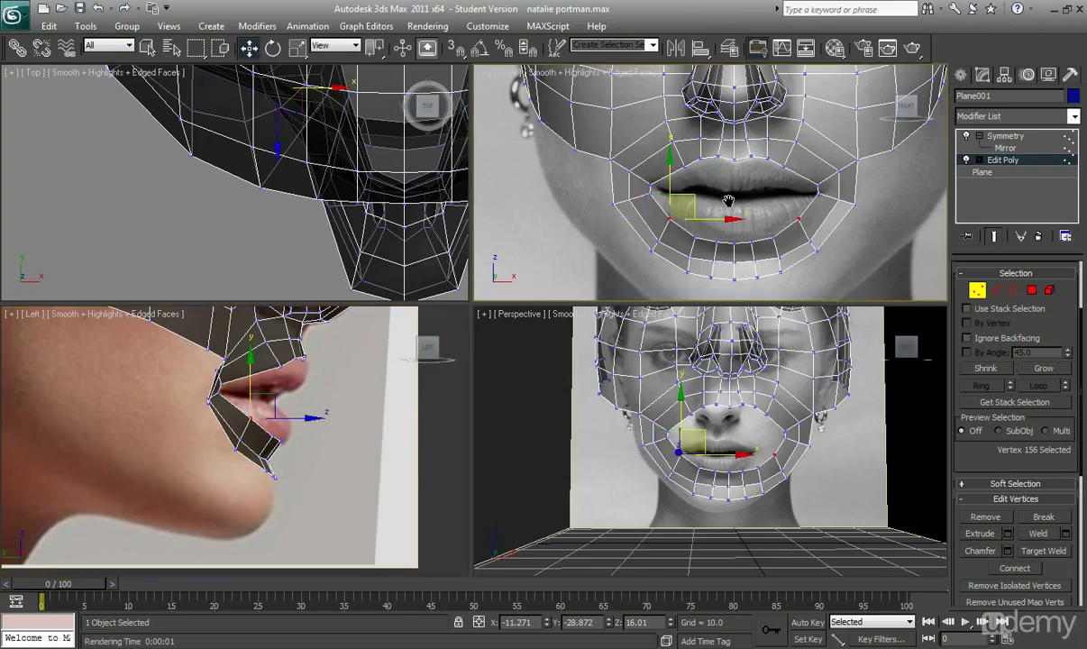
scroll(736, 211, "up", 2)
left_click(730, 188)
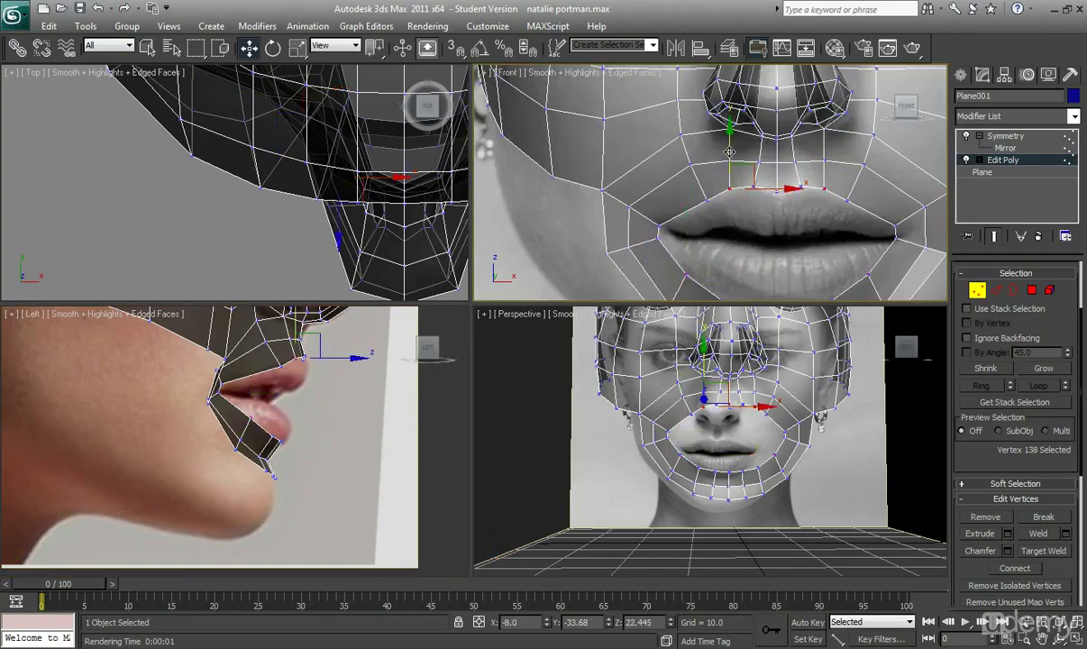
middle_click_drag(687, 236, 708, 219)
scroll(708, 219, "up", 2)
left_click(628, 175)
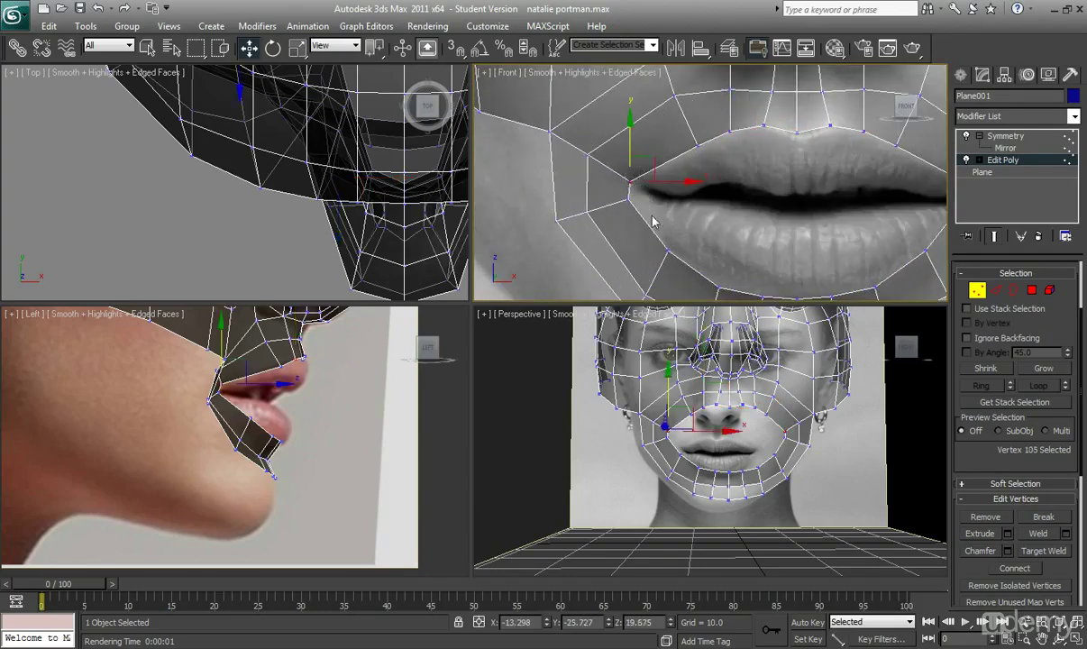
Align the lower mouth-corner vertex with the corner of the lips in the front view, and save the scene
scroll(614, 211, "down", 2)
middle_click_drag(614, 211, 634, 233)
left_click_drag(555, 188, 553, 182)
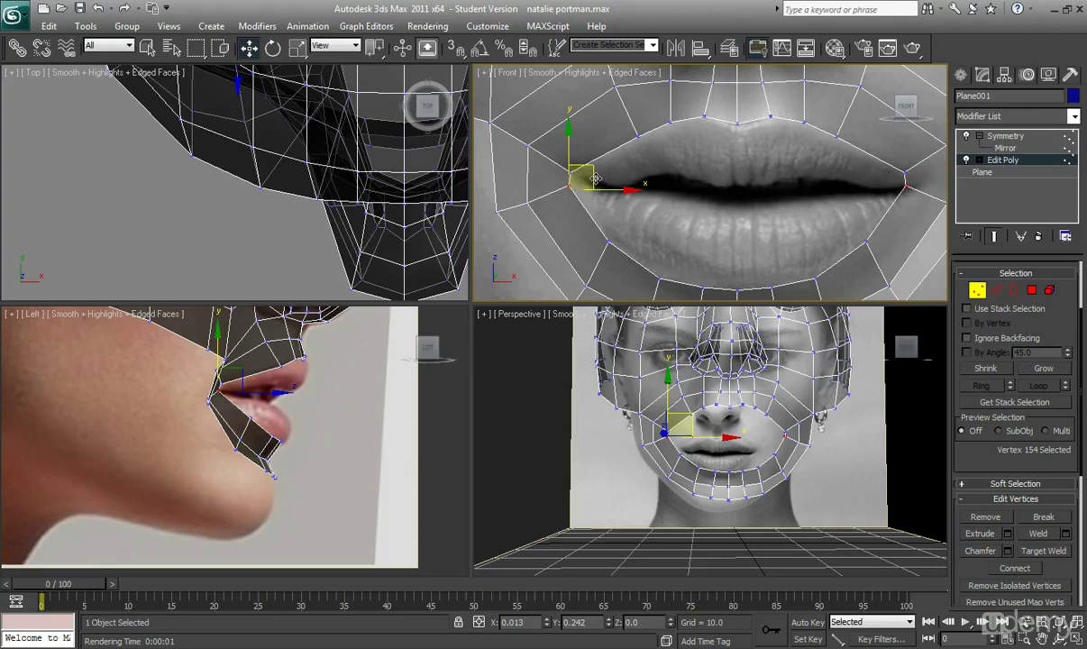
left_click_drag(595, 178, 598, 183)
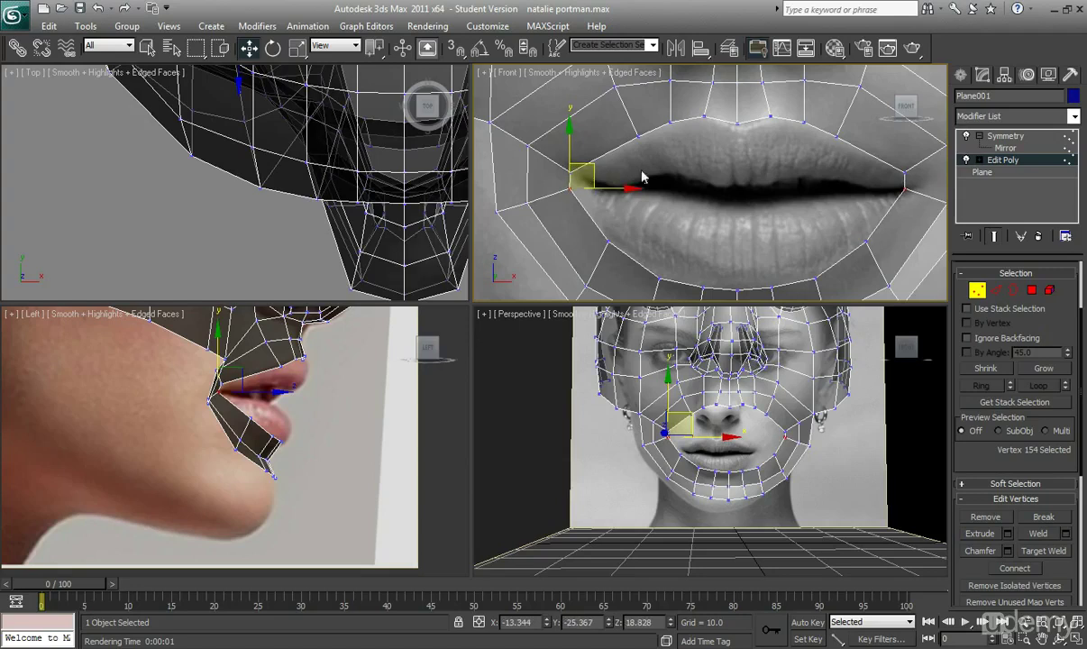
left_click(781, 206)
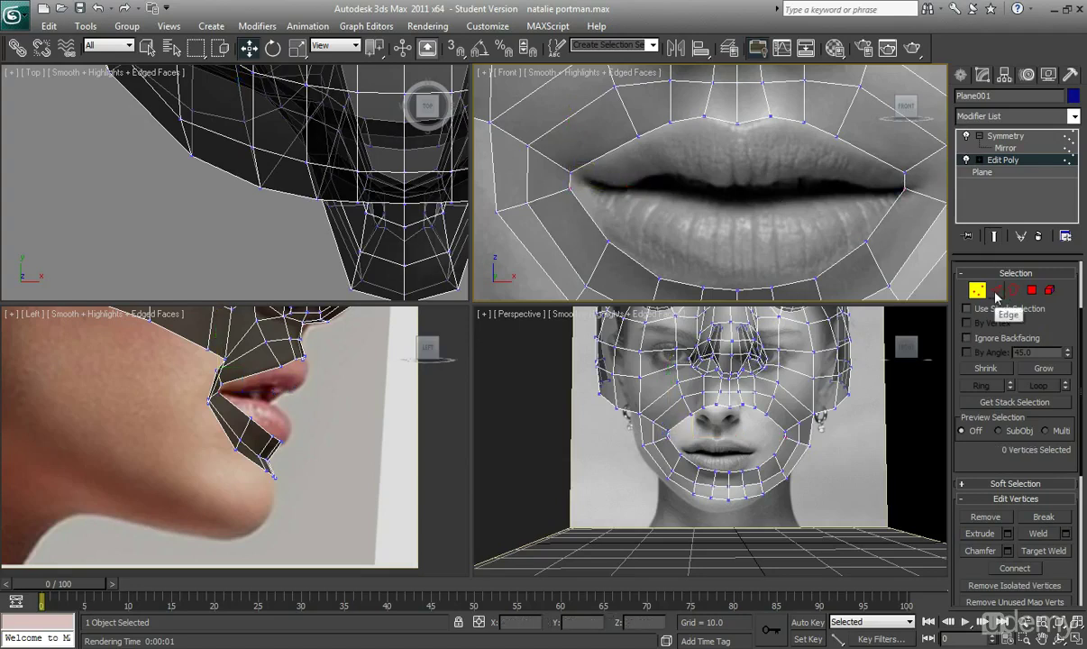
left_click(996, 294)
left_click(80, 9)
Extrude the four edges along the upper lip border downward and slightly forward over the upper lip in the side view
left_click(723, 118)
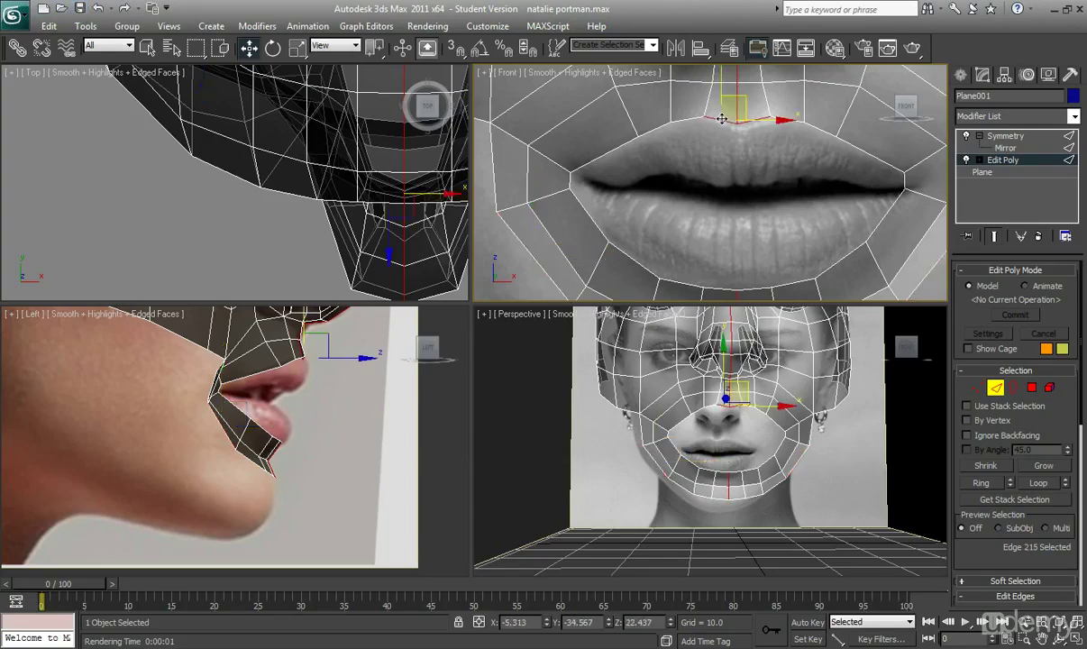
left_click(687, 119, "ctrl")
left_click(658, 128, "ctrl")
left_click(620, 148, "ctrl")
mouse_move(339, 386)
middle_mouse_down()
mouse_move(316, 395)
mouse_move(323, 401)
middle_mouse_up()
scroll(316, 395, "up", 3)
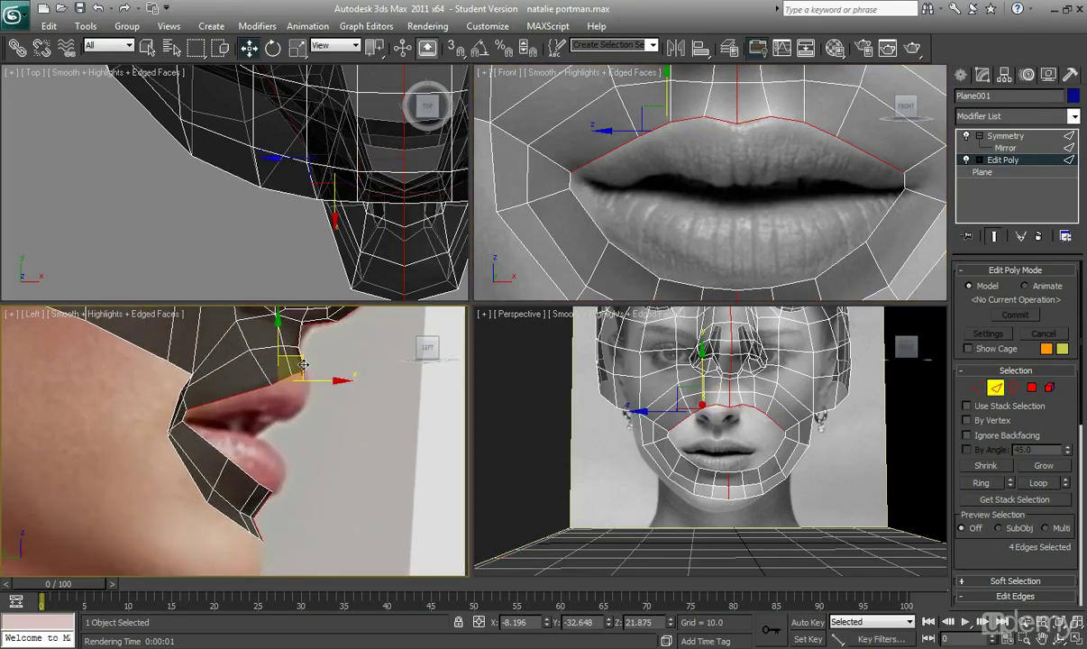
left_click_drag(304, 364, 309, 381)
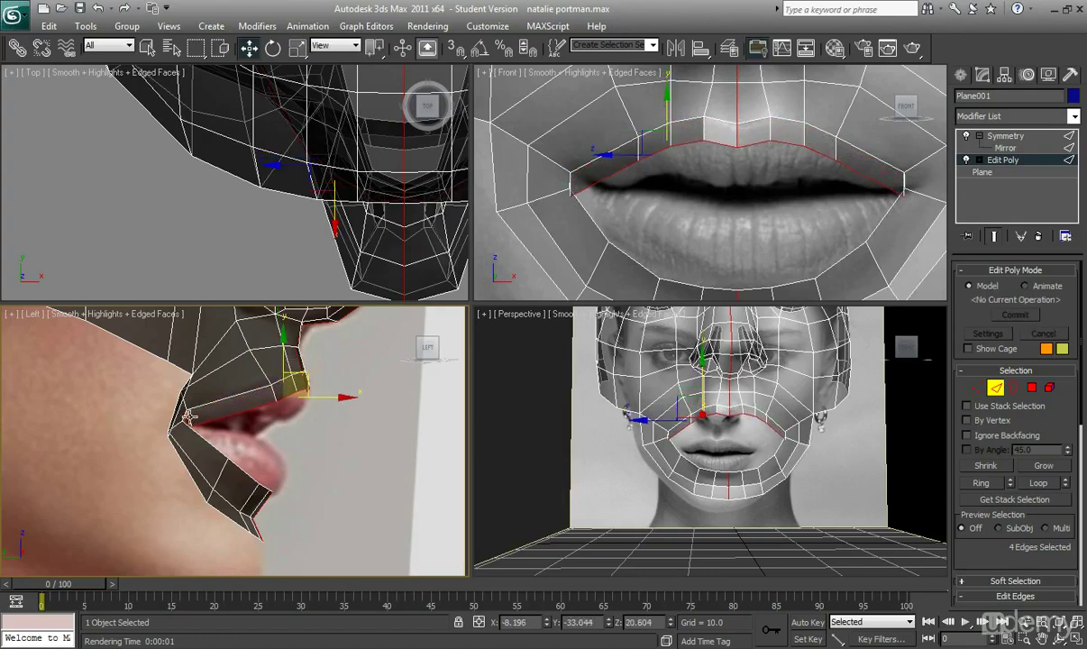
Extrude the same four edges again, down and back to the underside of the upper lip in the side view
middle_click_drag(189, 417, 209, 403)
scroll(209, 403, "up", 1)
scroll(209, 403, "up", 1)
middle_click_drag(196, 365, 200, 435)
scroll(172, 439, "down", 1)
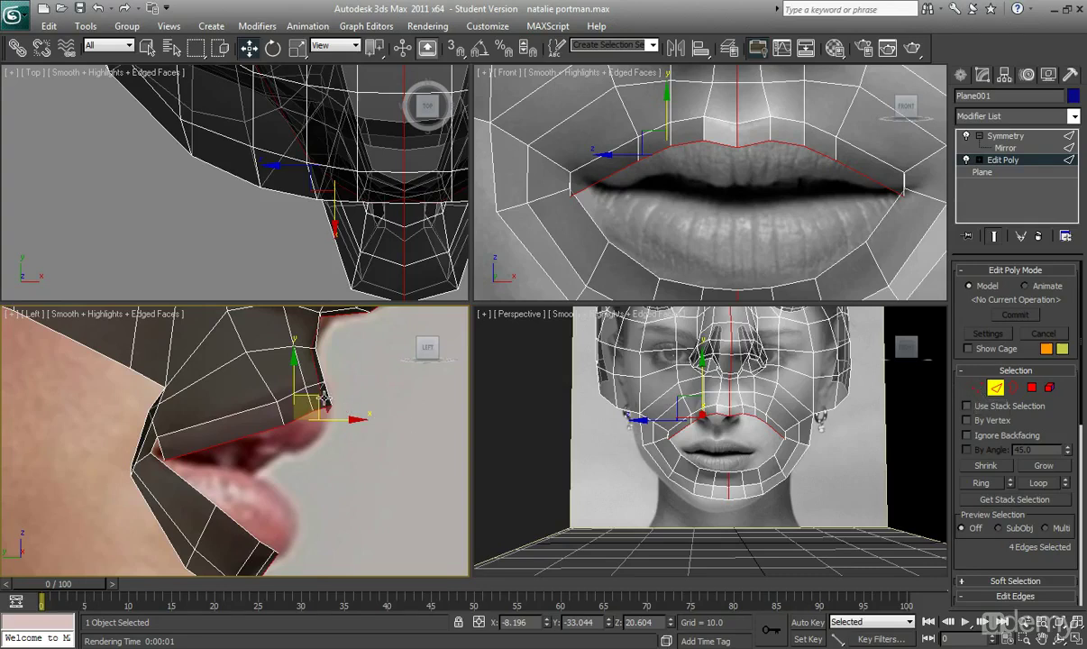
left_click_drag(321, 401, 271, 471, "shift")
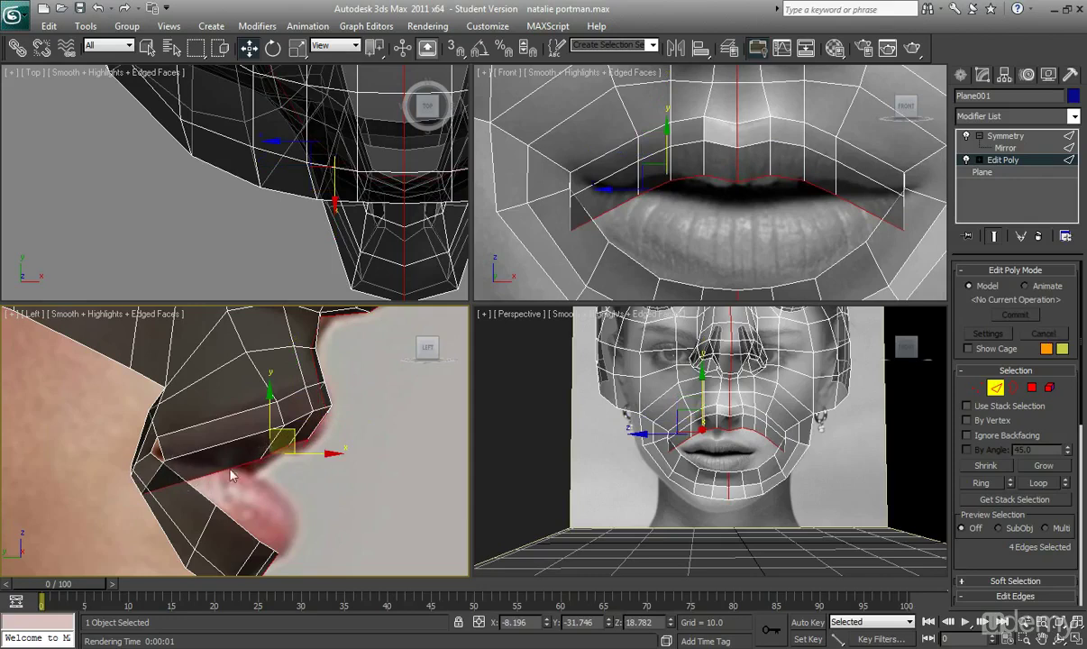
Move the vertices along the upper lip's bottom edge in the front view to follow the line between the lips
middle_click_drag(730, 205, 769, 226)
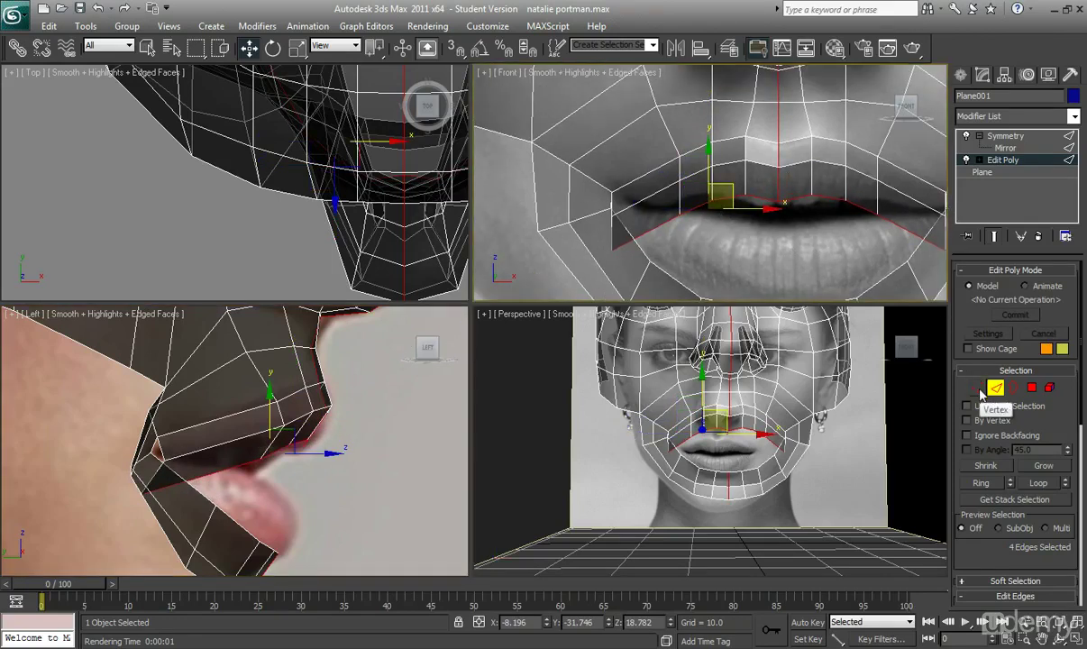
middle_click_drag(680, 215, 613, 233)
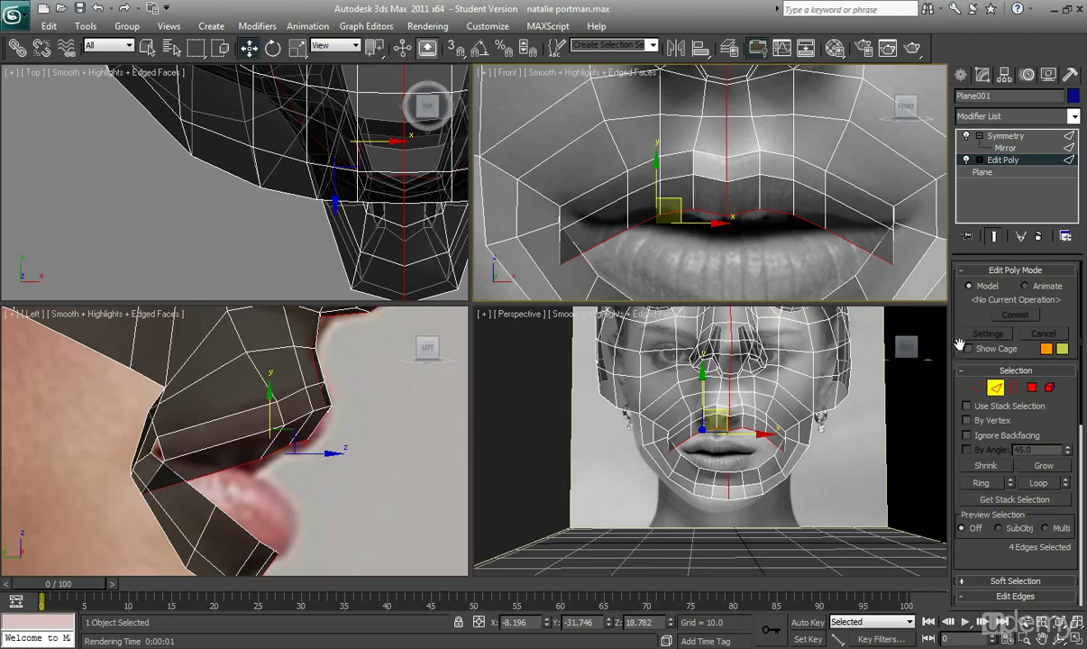
left_click(979, 389)
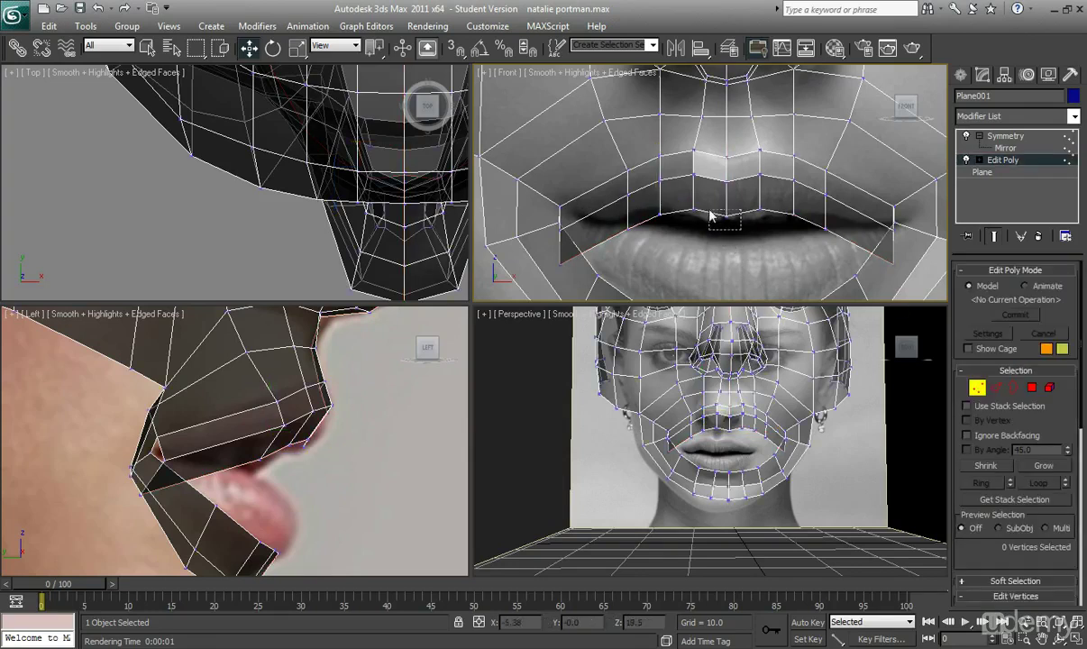
left_click_drag(709, 214, 703, 183)
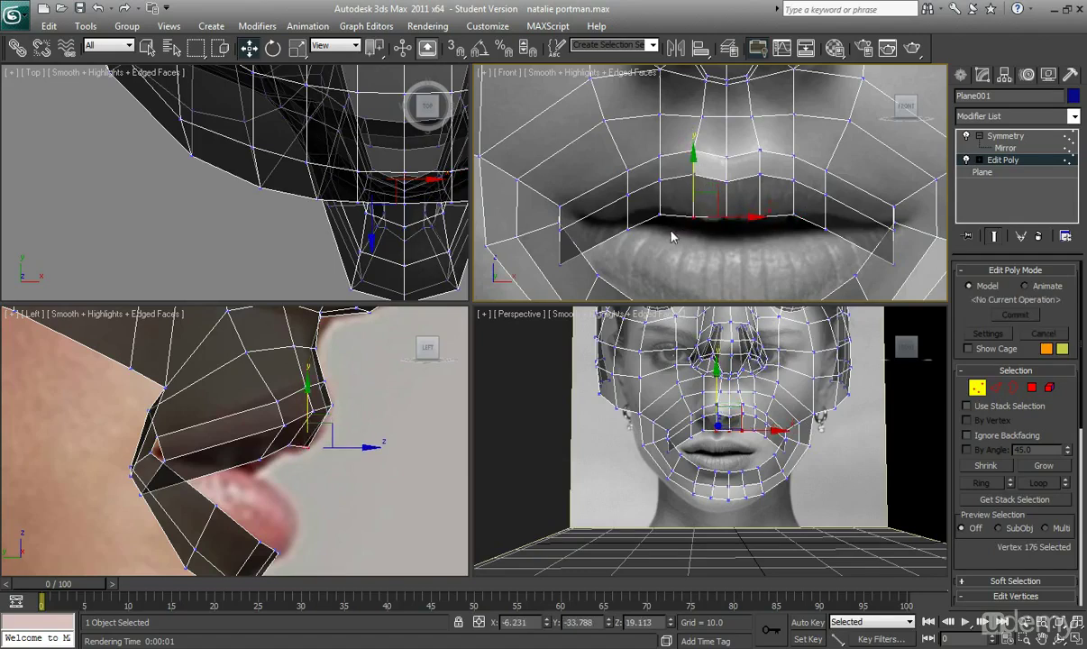
left_click(628, 221)
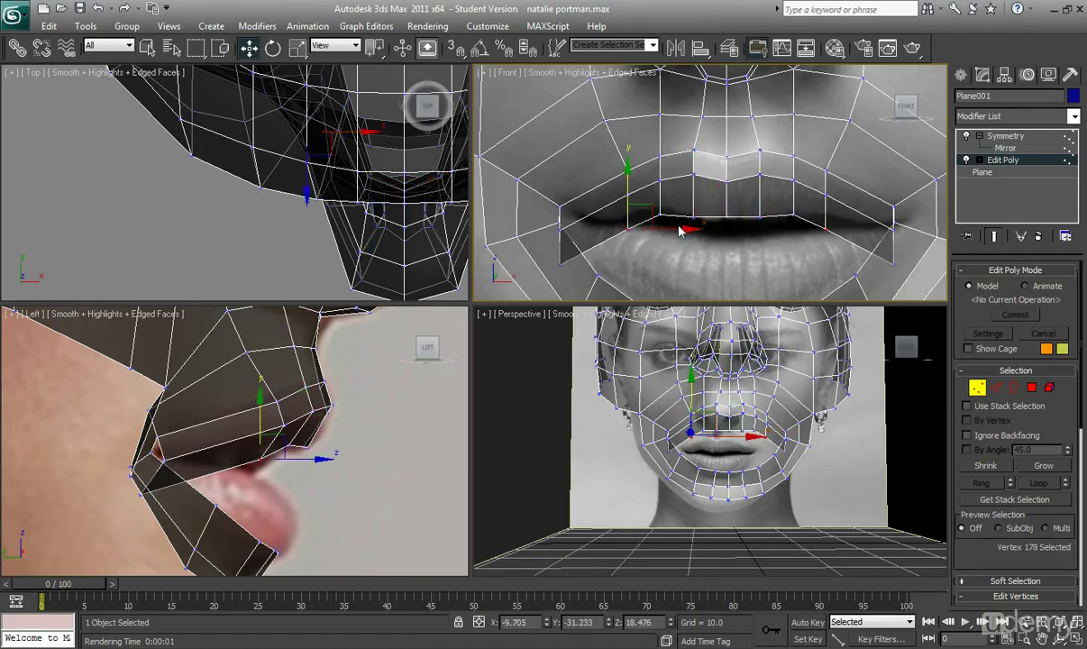
left_click(664, 216)
left_click_drag(673, 190, 674, 186)
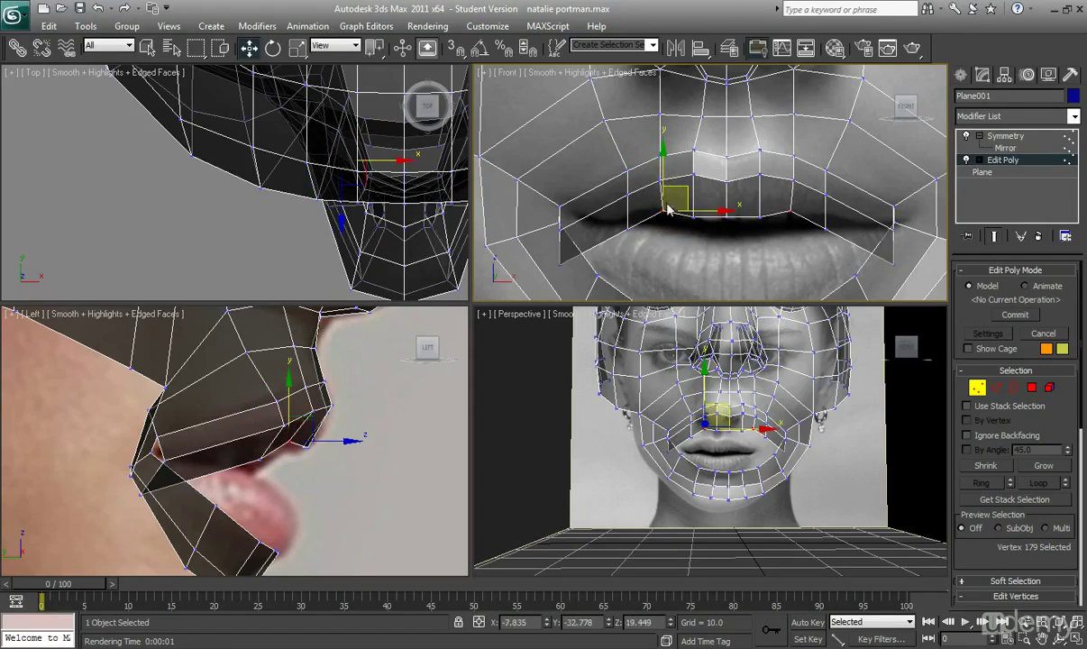
left_click(629, 224)
left_click_drag(629, 200, 630, 186)
Raise the outermost vertices of both extruded lip strips and adjust the adjoining border vertex to gather them at the mouth corner
left_click(560, 215)
left_click_drag(562, 190, 559, 186)
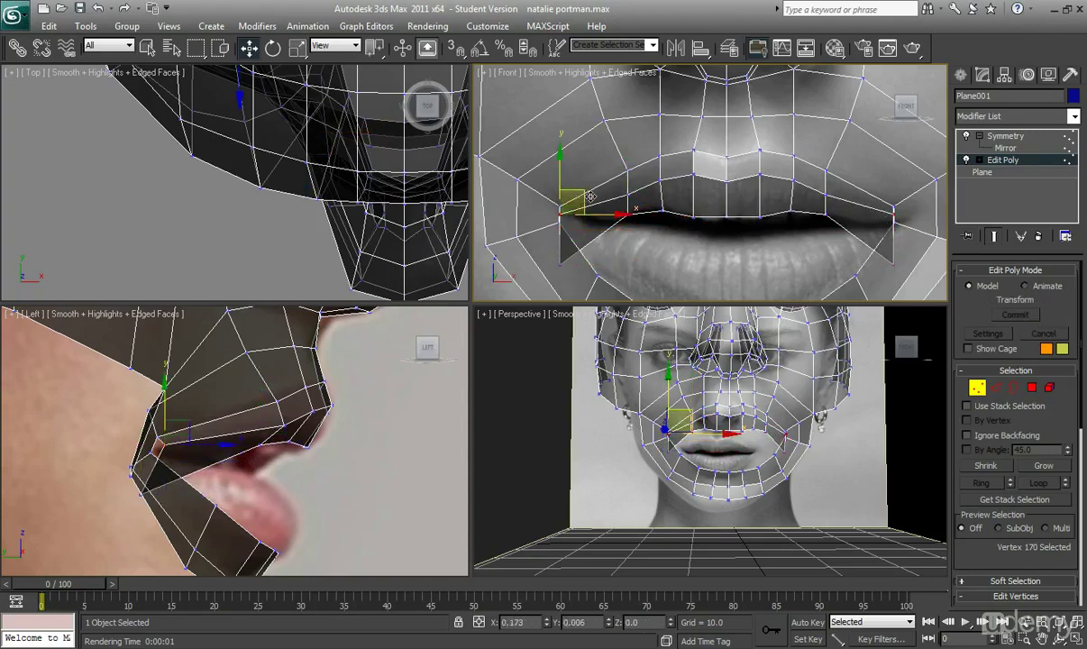
left_click(561, 263)
left_click_drag(574, 240, 611, 191)
left_click(566, 211)
left_click(581, 219)
left_click(648, 240)
left_click(561, 206)
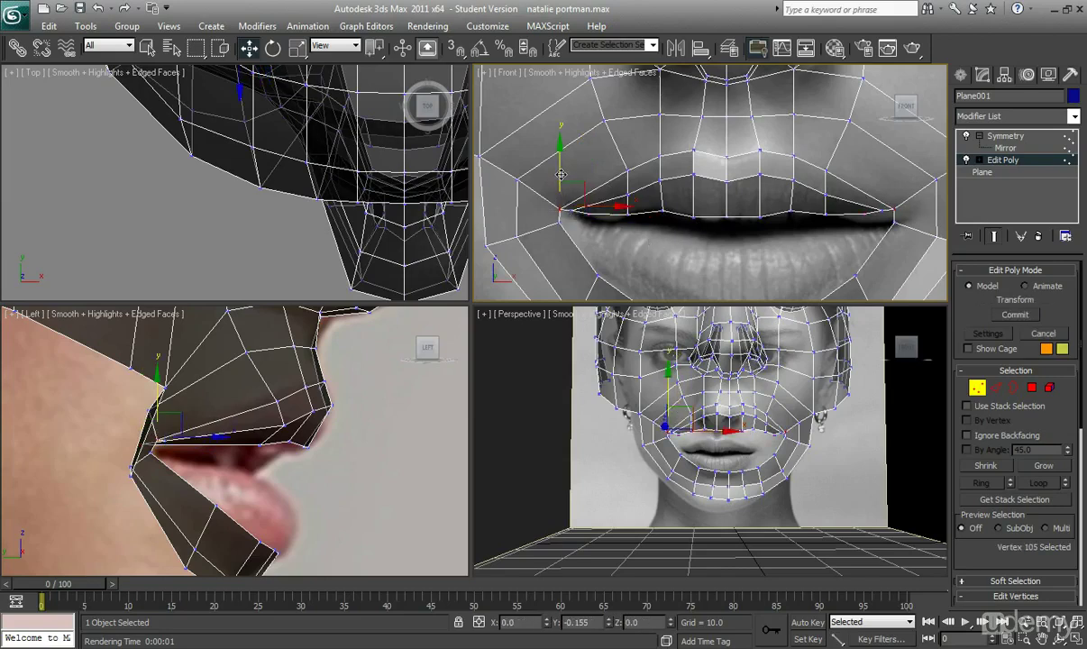
Lower the outermost vertex of the upper lip's bottom edge beside the mouth corner in the front view
left_click(616, 255)
scroll(616, 256, "up", 5)
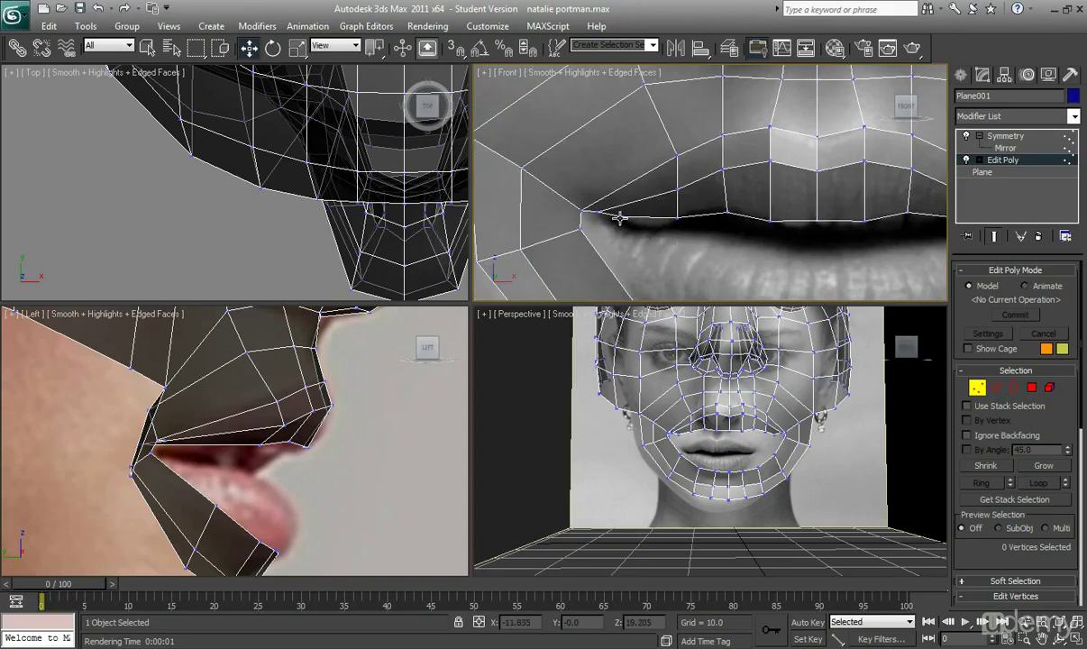
left_click(620, 217)
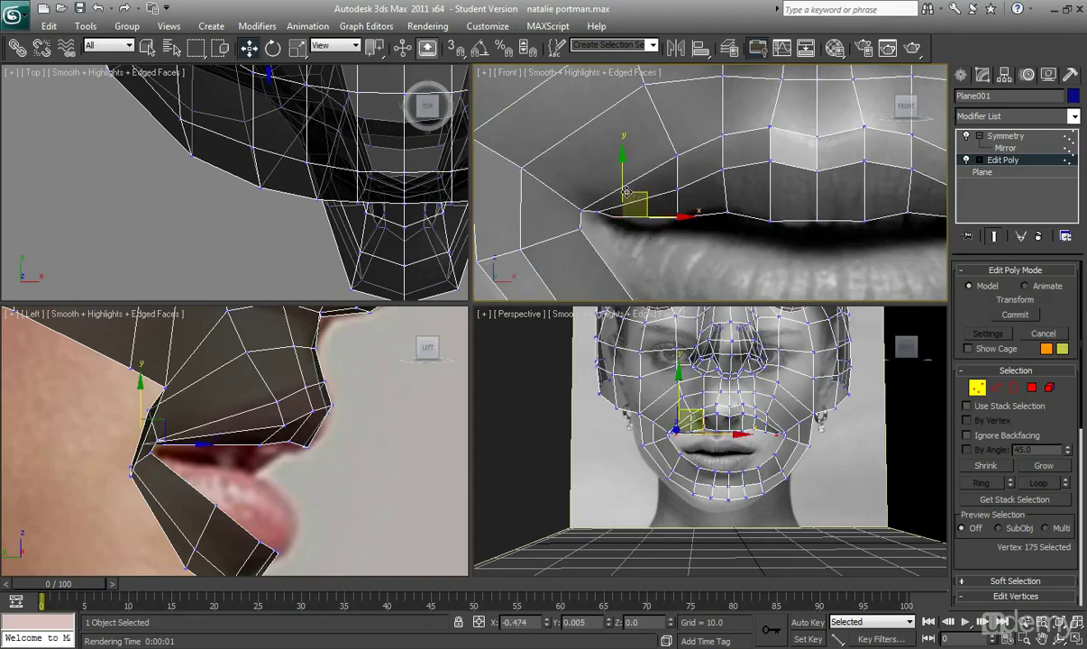
mouse_move(623, 192)
left_mouse_down()
mouse_move(601, 195)
mouse_move(622, 207)
left_mouse_up()
left_click(599, 212)
left_click(611, 227)
left_click(603, 219)
middle_click_drag(732, 259, 647, 247)
scroll(669, 244, "down", 2)
scroll(685, 237, "down", 2)
middle_click_drag(745, 402, 739, 387)
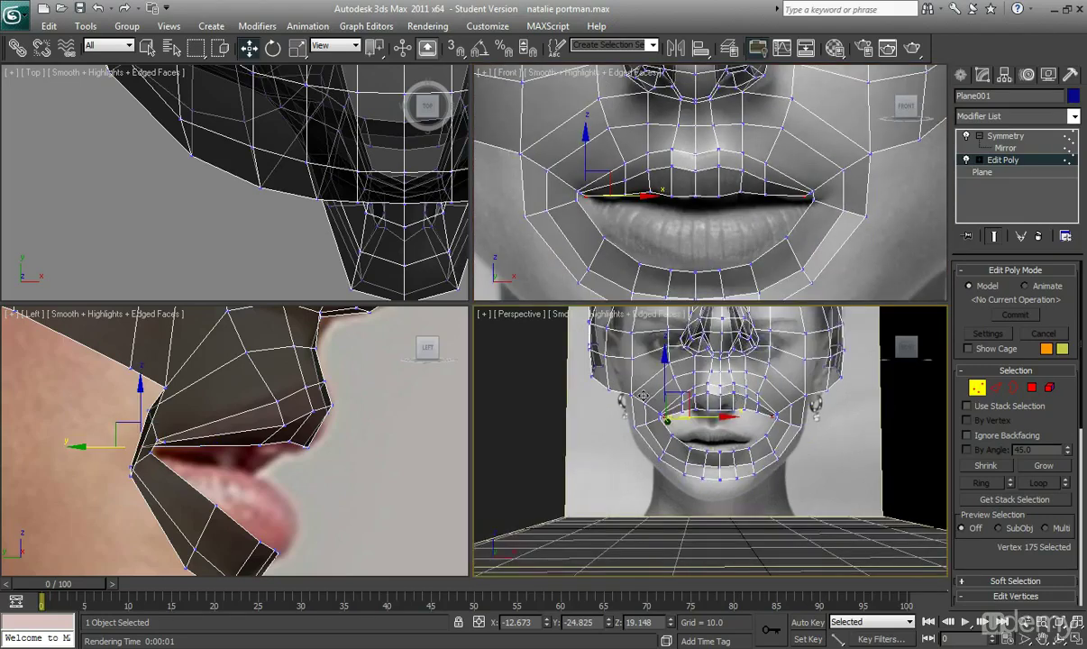
Move the vertex on the upper lip's underside slightly forward in the side view to even out the lip edge
left_click(292, 443)
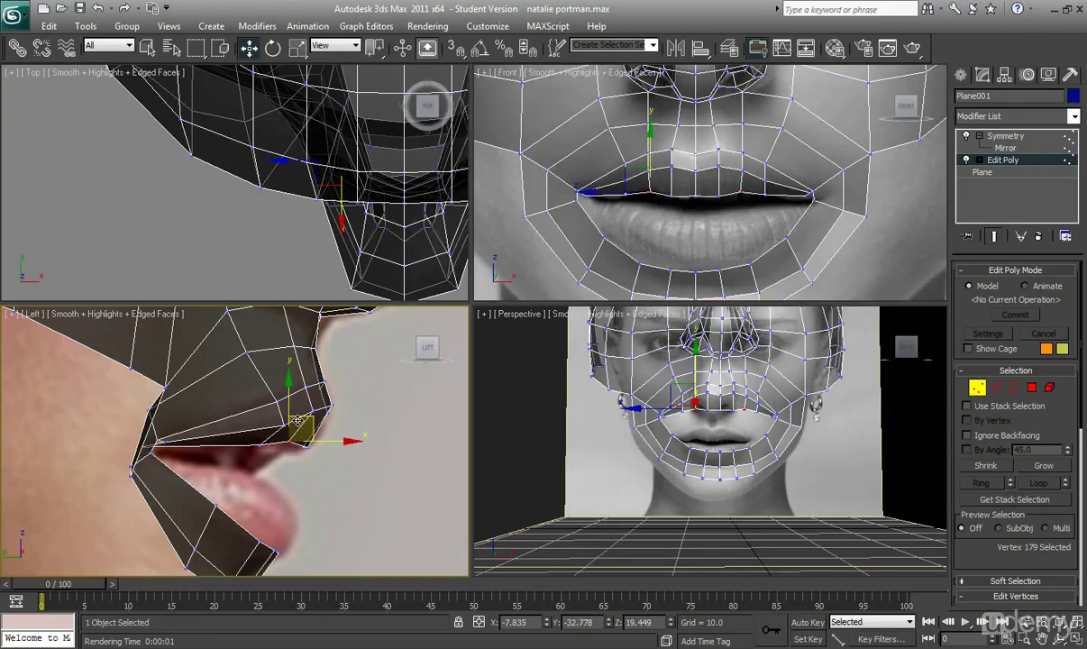
left_click_drag(321, 438, 332, 440)
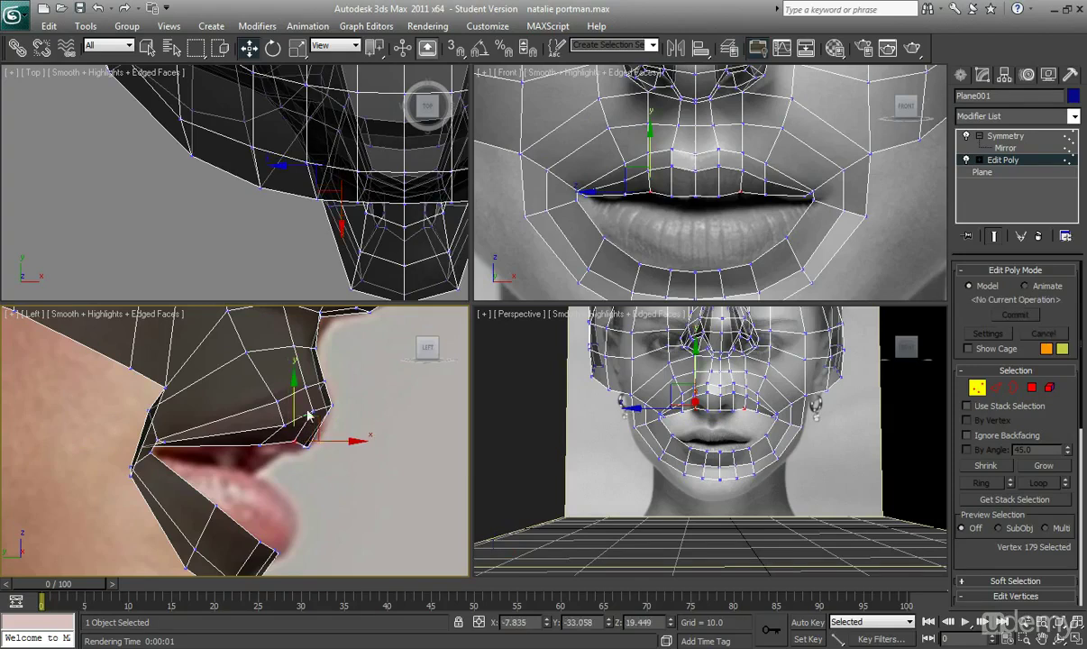
middle_click_drag(775, 459, 759, 459)
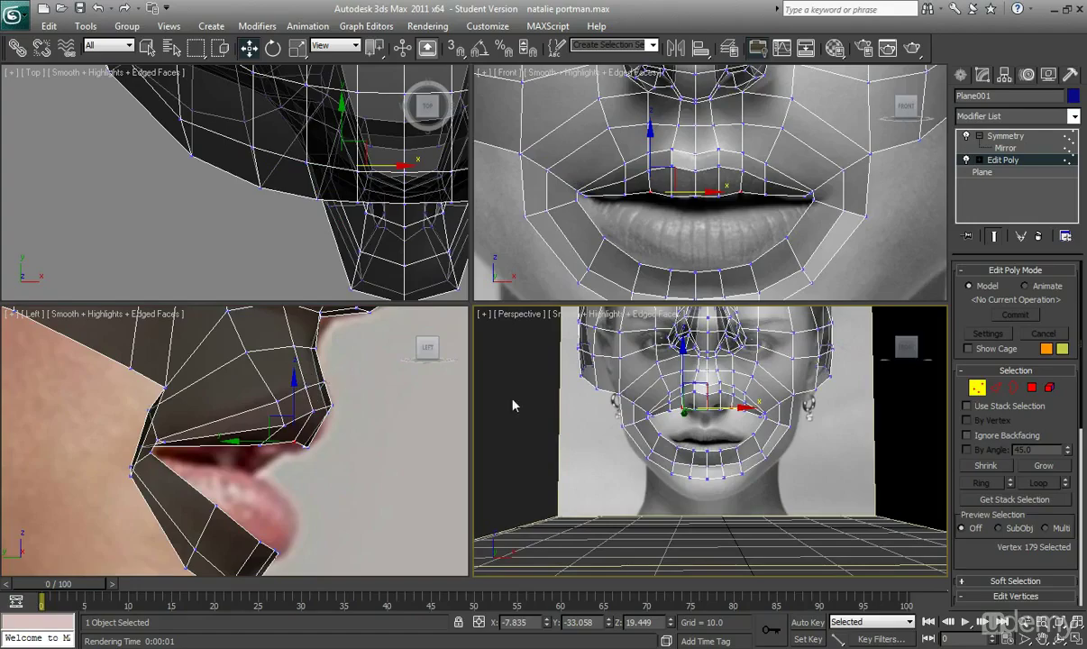
middle_click_drag(741, 406, 694, 451, "alt")
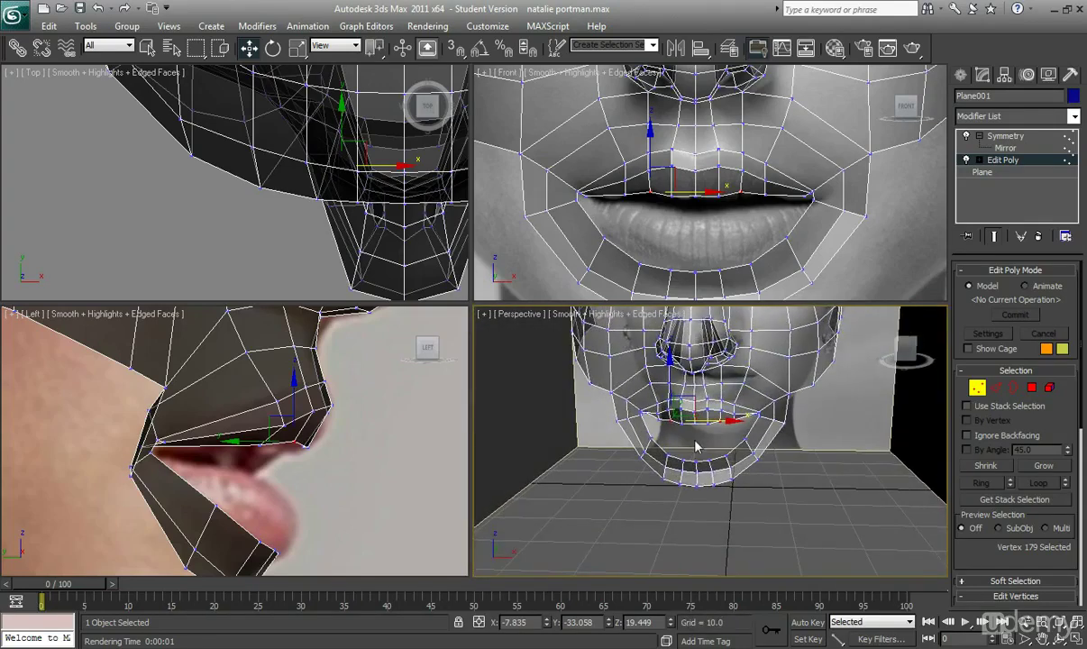
Extrude the four edges along the lower lip border upward over the lower lip in the front view
left_click(995, 387)
left_click(708, 278)
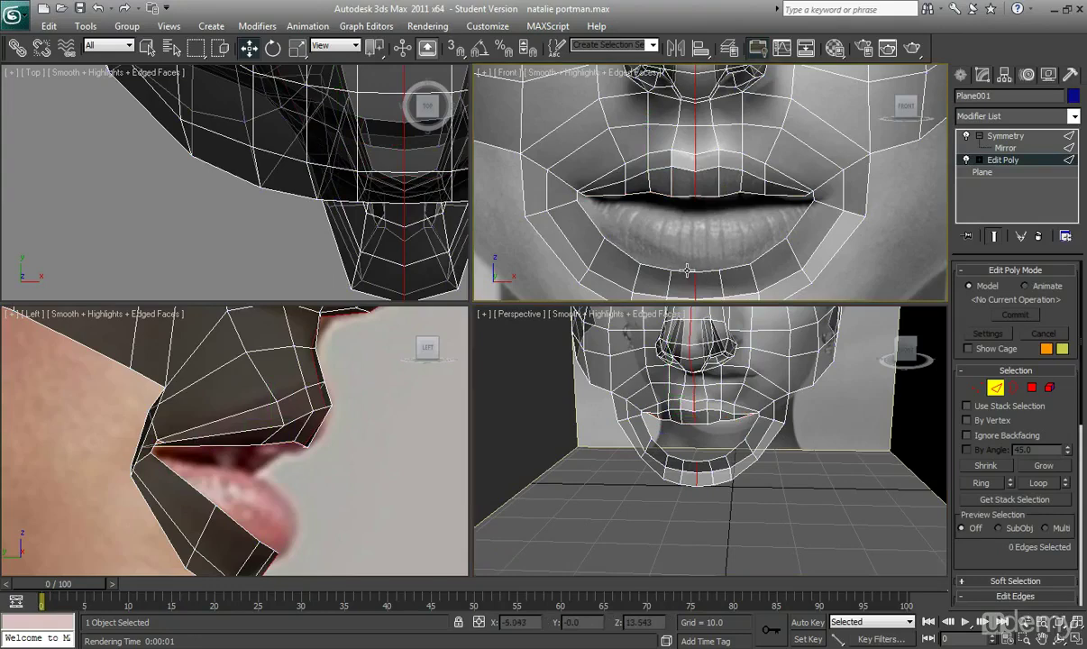
left_click(687, 270)
left_click(662, 270, "ctrl")
left_click(621, 252, "ctrl")
left_click(583, 215, "ctrl")
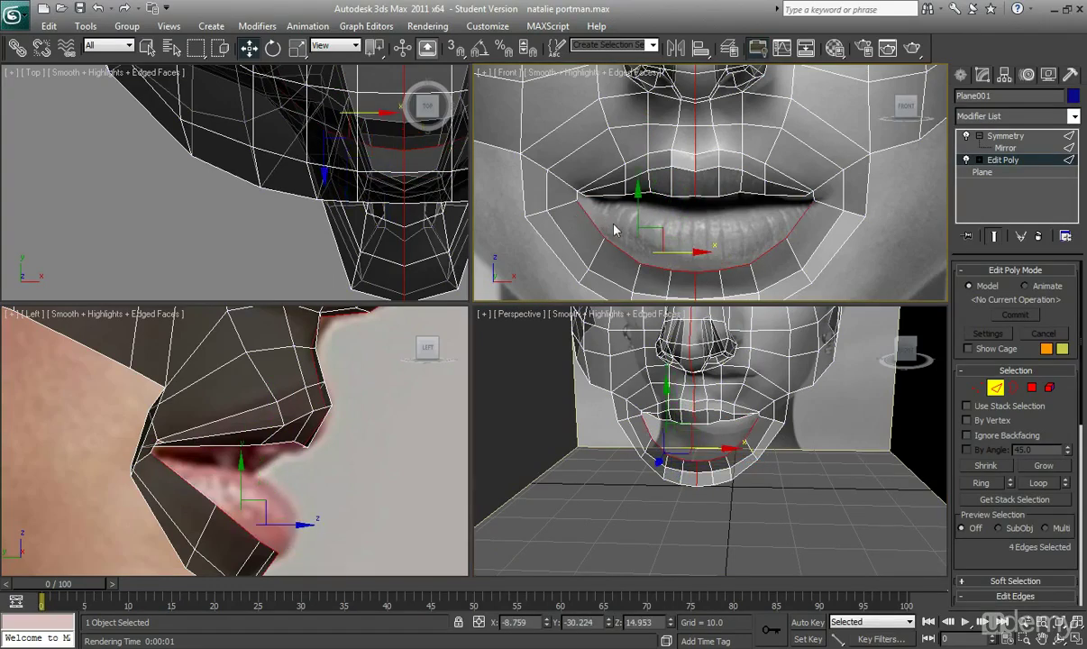
scroll(613, 231, "up", 3)
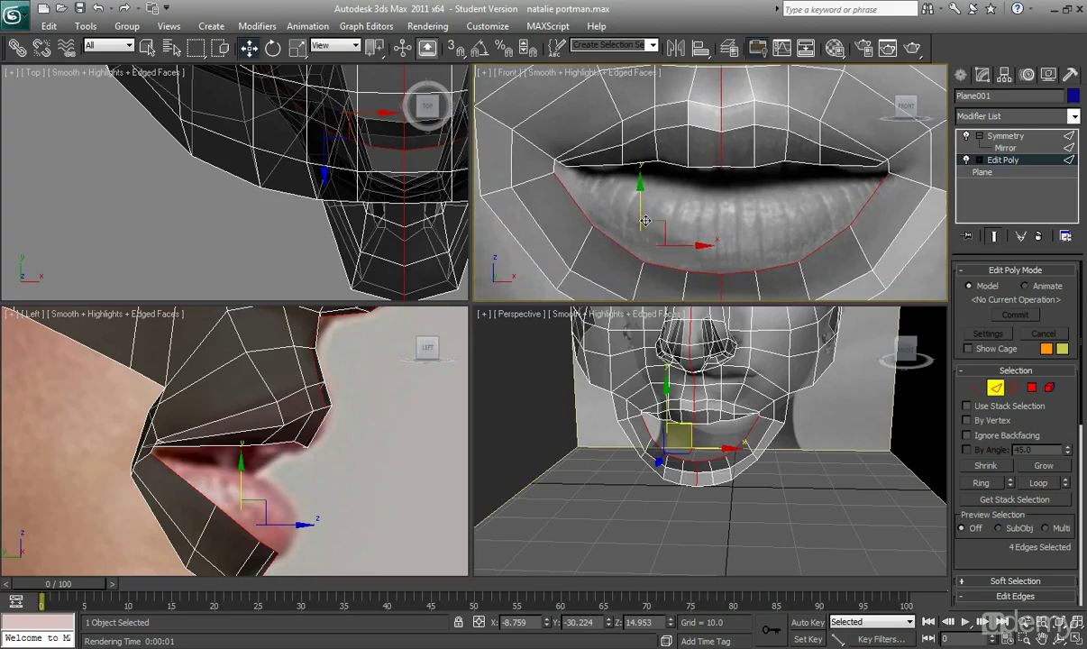
left_click_drag(646, 220, 655, 174)
Move the extruded edges forward to the lower lip's profile in the side view and extrude them again up and back
middle_click_drag(285, 500, 280, 461)
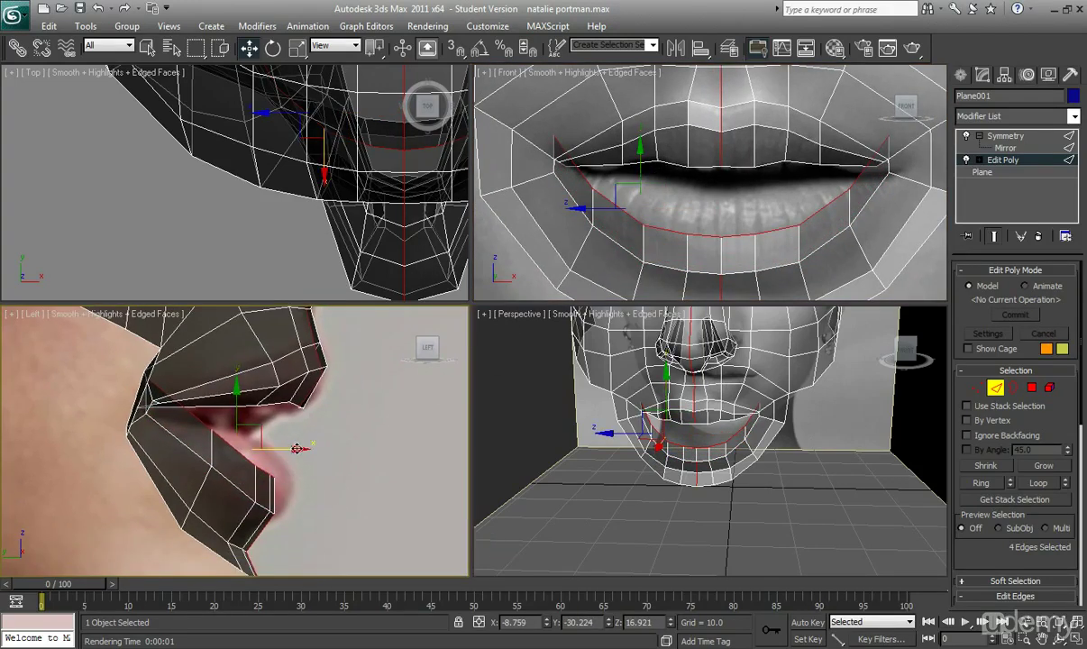
left_click_drag(296, 448, 265, 391)
scroll(678, 200, "up", 3)
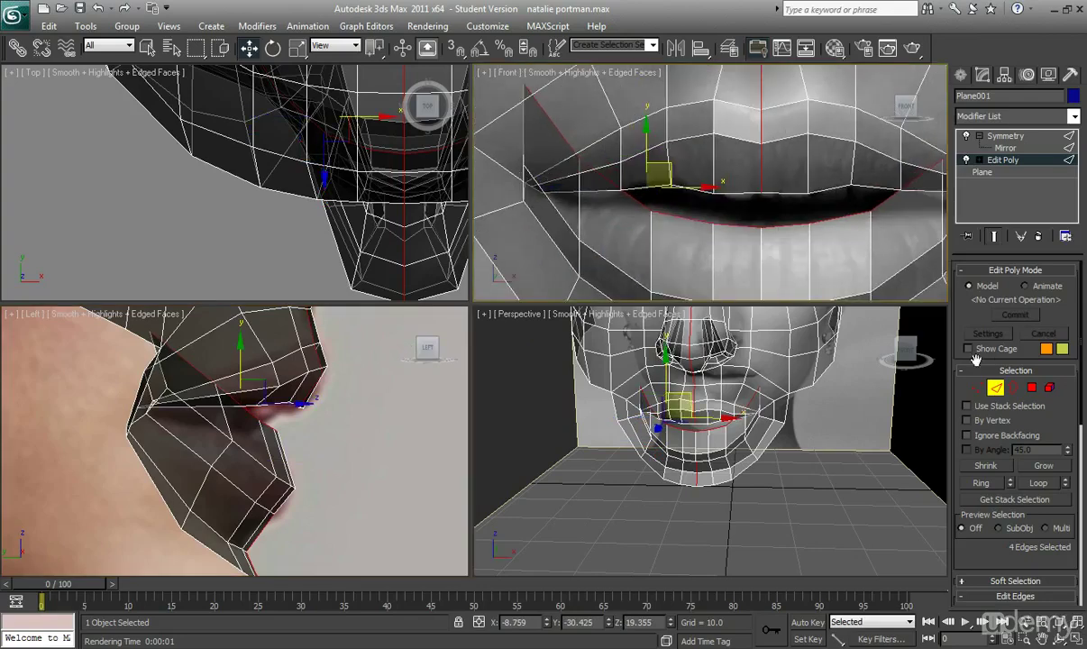
Move the inner vertices of the lower lip's top edge in the front view to follow the line between the lips
left_click(978, 388)
scroll(690, 223, "down", 2)
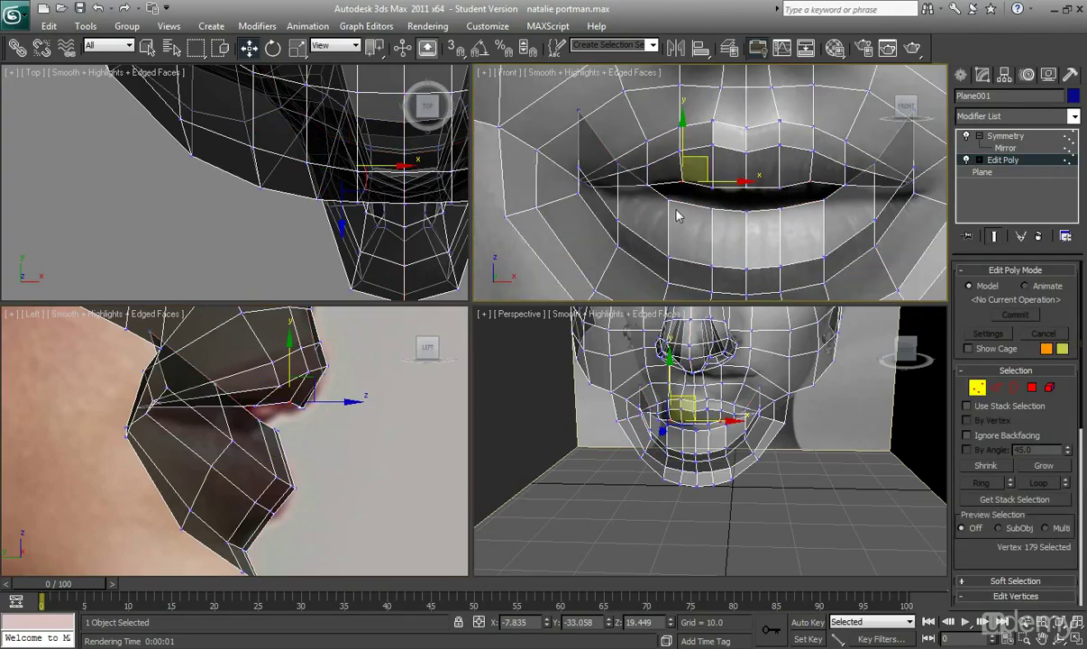
left_click(670, 200)
left_click_drag(670, 165, 670, 166)
left_click(619, 163)
left_click_drag(619, 137, 598, 166)
Gather the outermost vertices of both lower lip strips at the mouth corner in the front view
left_click(580, 167)
left_click(579, 111)
left_click_drag(603, 103, 616, 175)
middle_click_drag(708, 203, 745, 183)
scroll(760, 226, "down", 3)
middle_click_drag(720, 252, 718, 237)
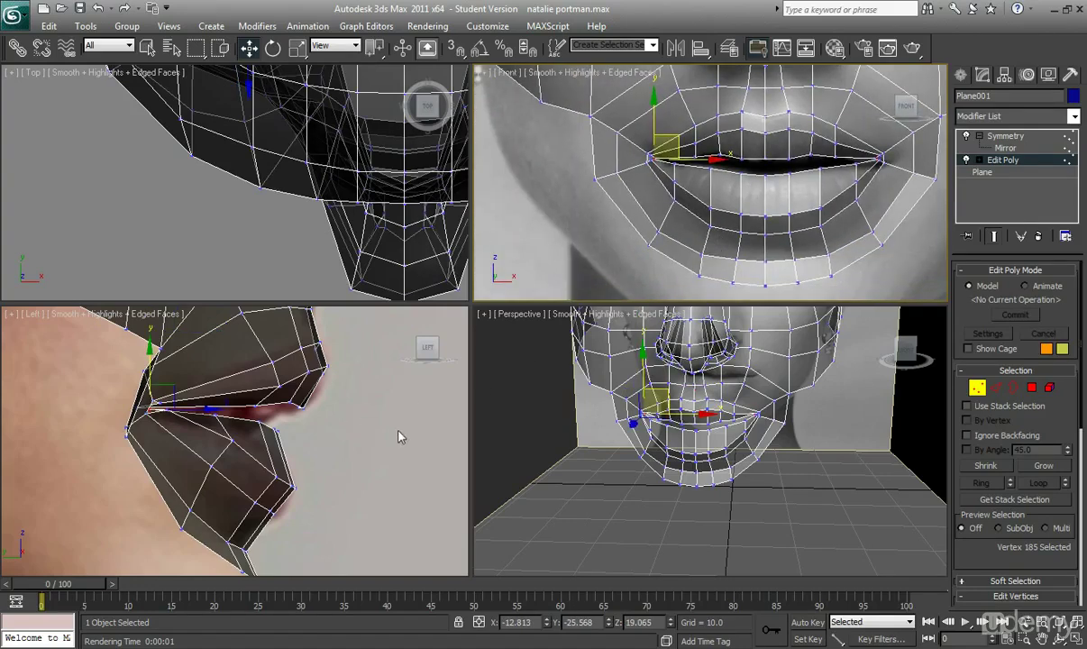
Lower the three fullest lower lip vertices and pull the two outer ones back in the side view to round the lip
mouse_move(332, 485)
middle_mouse_down()
mouse_move(343, 463)
mouse_move(330, 463)
middle_mouse_up()
scroll(334, 469, "up", 2)
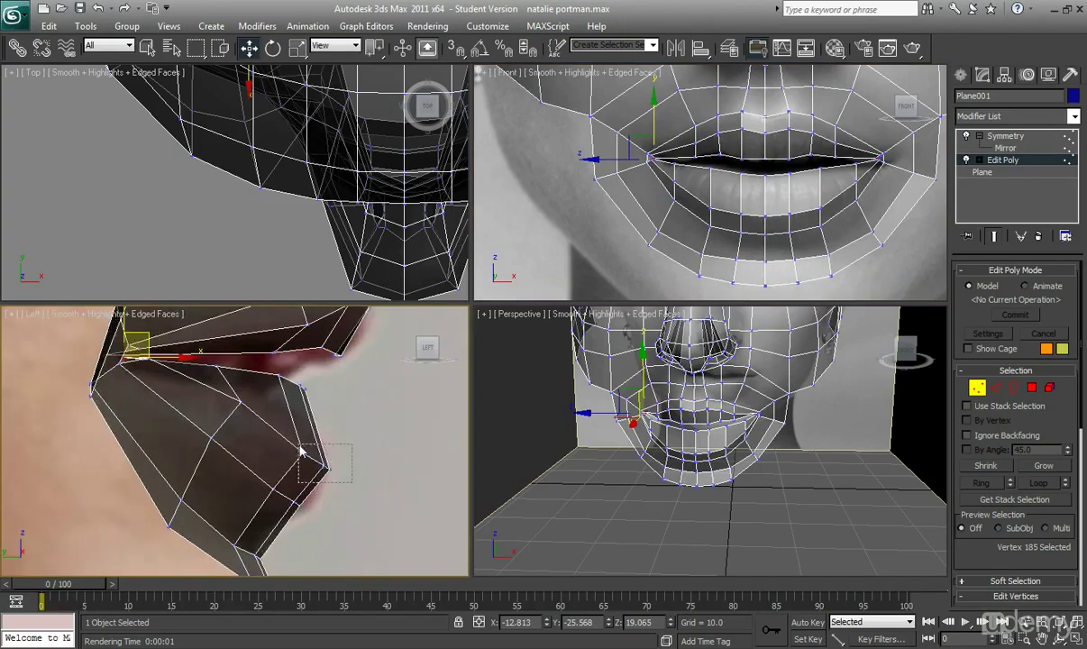
left_click_drag(297, 448, 344, 457)
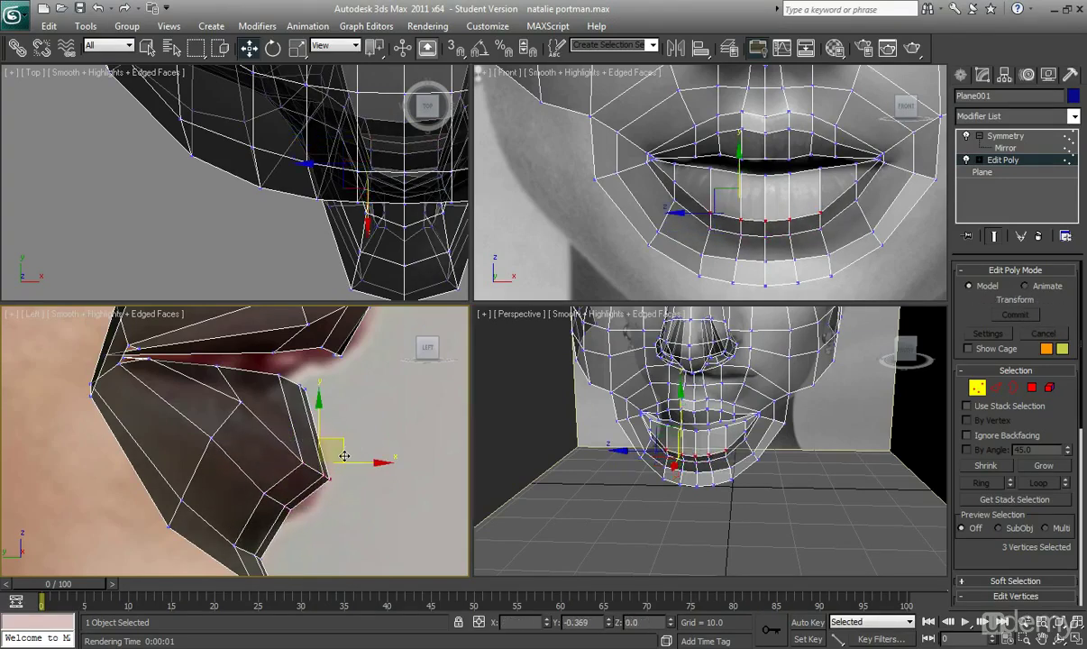
left_click(242, 402)
left_click_drag(264, 386, 238, 386)
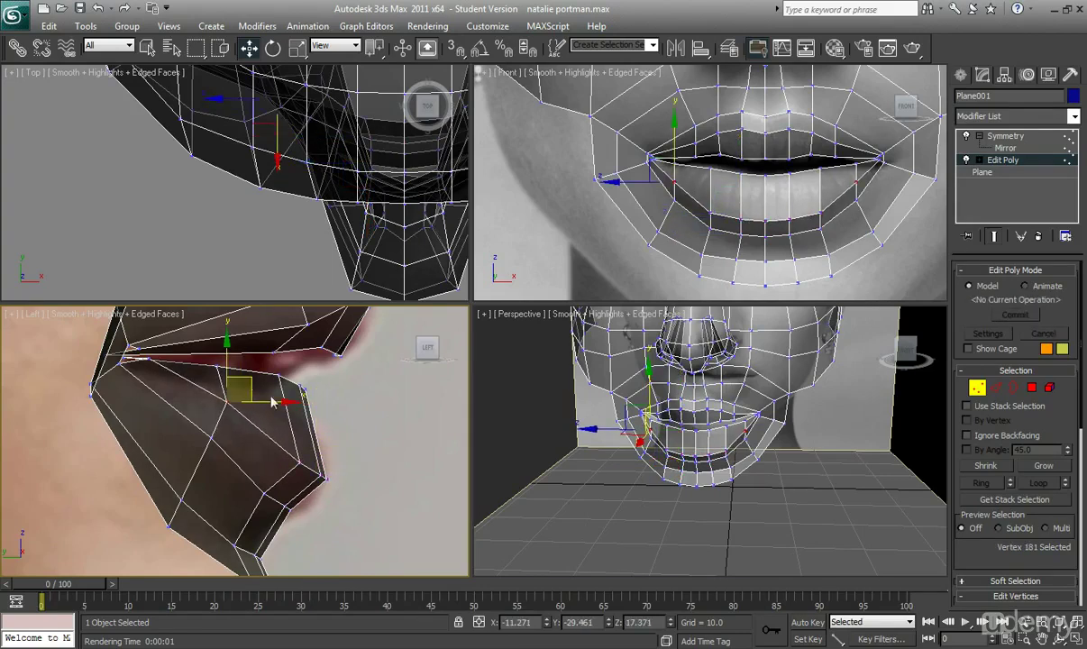
left_click(300, 464)
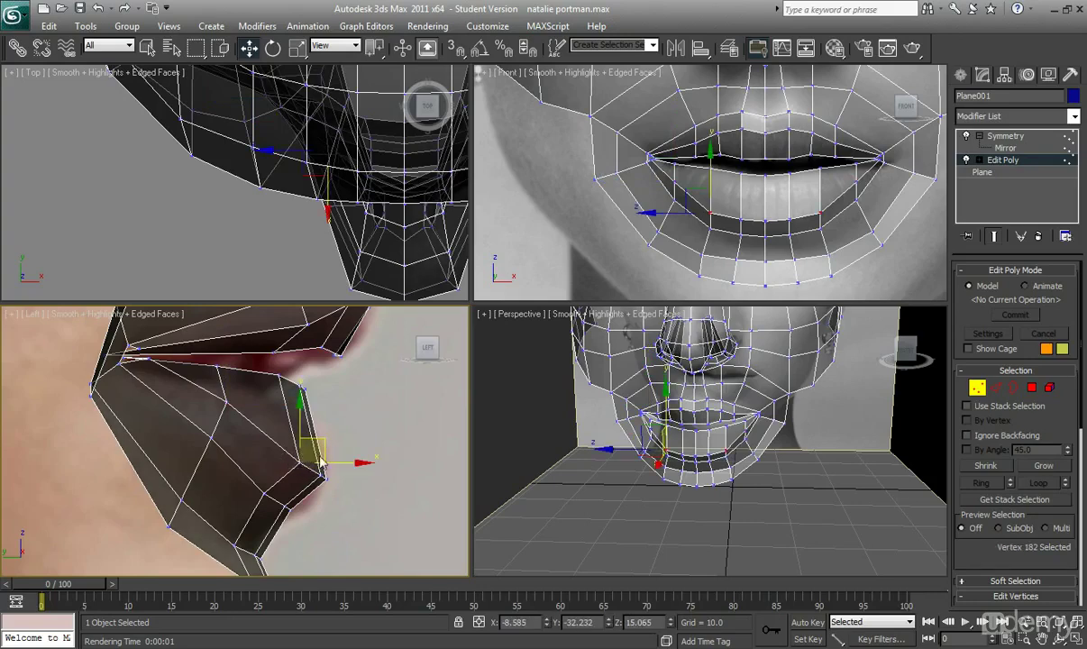
left_click_drag(322, 462, 313, 454)
middle_click_drag(296, 357, 277, 427)
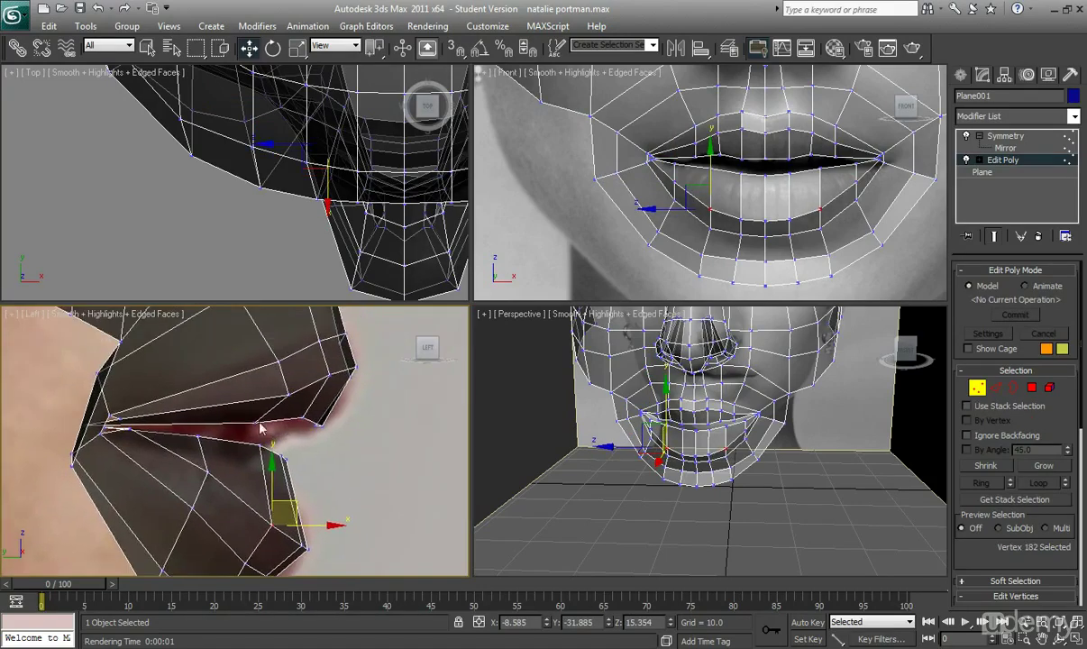
Try raising the row of vertices at the fullest part of the lower lip in the side view
middle_click_drag(660, 444, 688, 437, "alt")
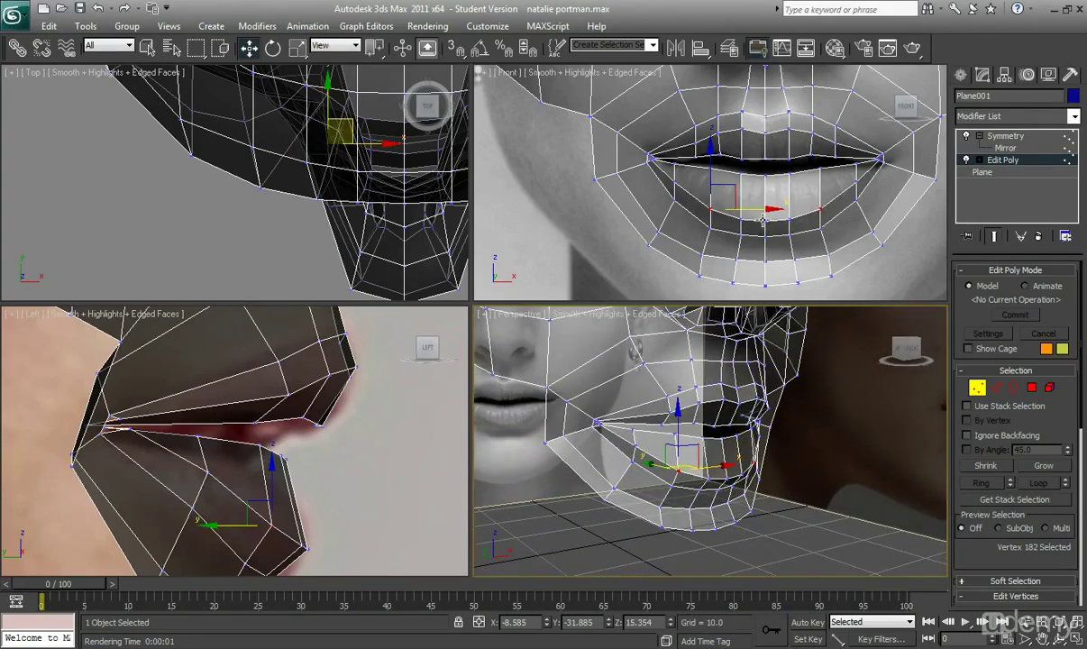
left_click(765, 218)
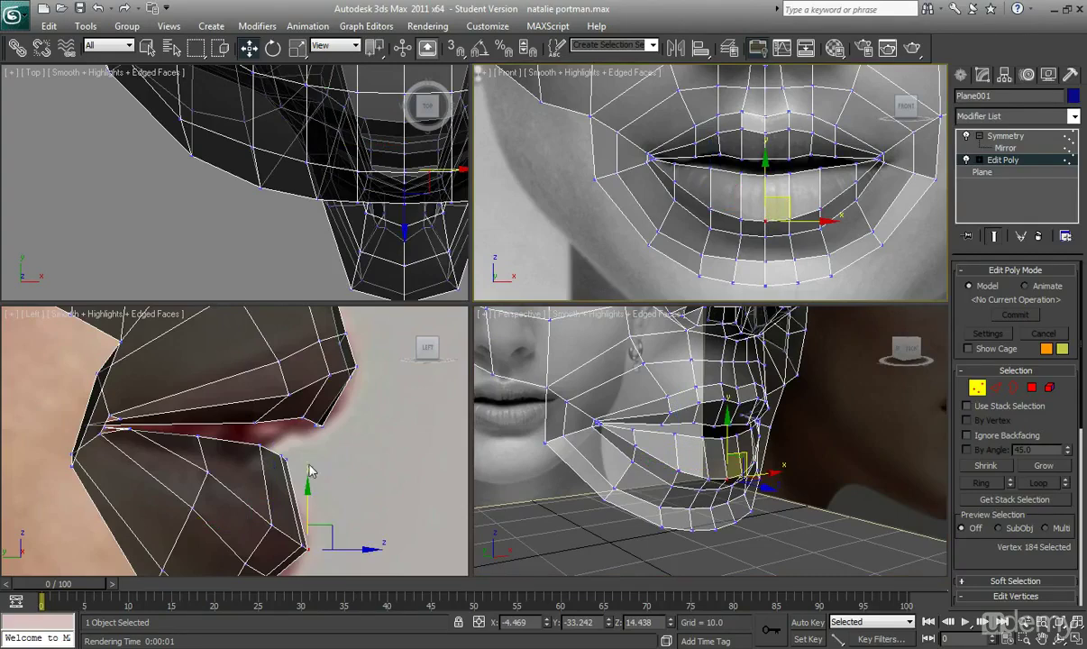
middle_click_drag(308, 478, 277, 435)
left_click_drag(250, 422, 313, 474)
middle_click_drag(732, 470, 667, 449, "alt")
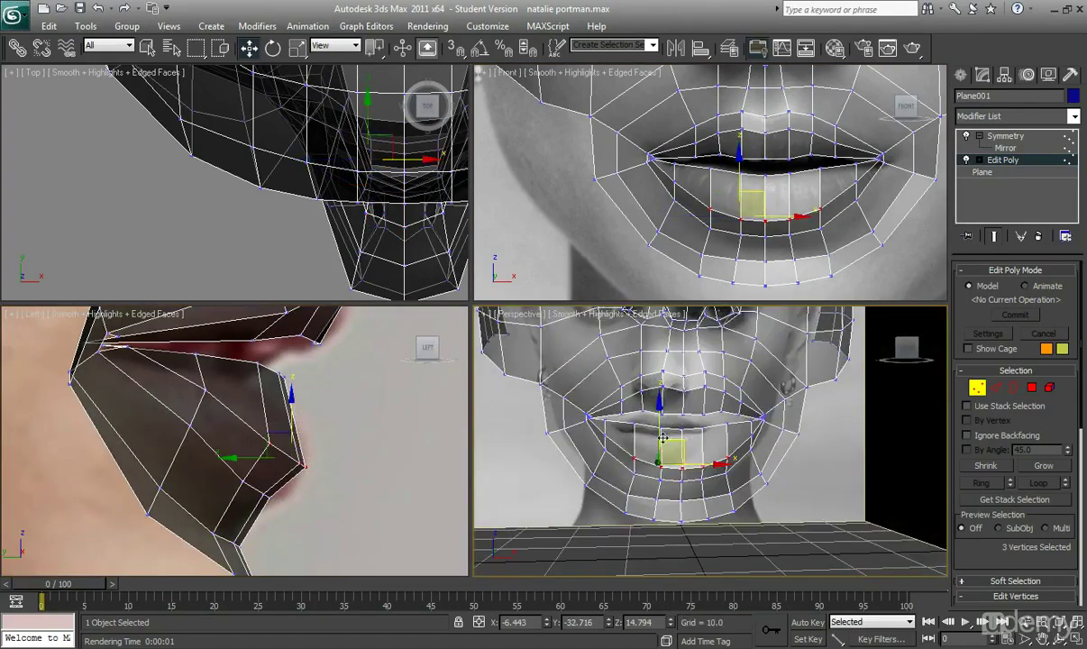
middle_click_drag(626, 413, 651, 439, "alt")
middle_click_drag(381, 462, 390, 471)
left_click_drag(324, 447, 325, 432)
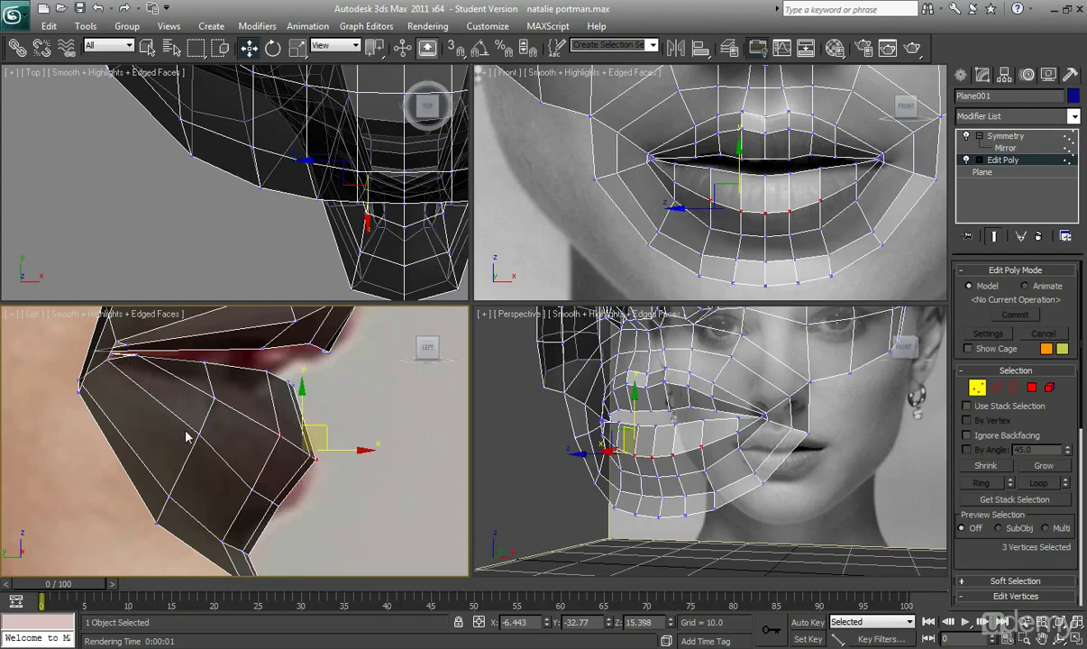
middle_click_drag(258, 437, 266, 438)
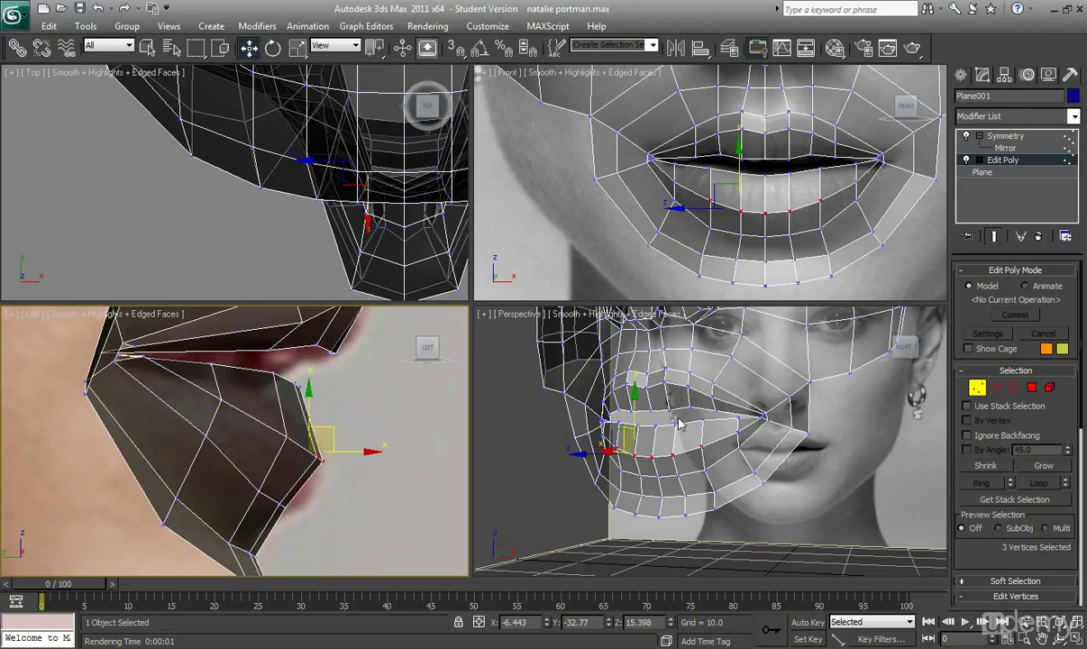
Undo the last upward move of the lower lip's front vertices
middle_click_drag(739, 394, 872, 407, "alt")
key("ctrl+z")
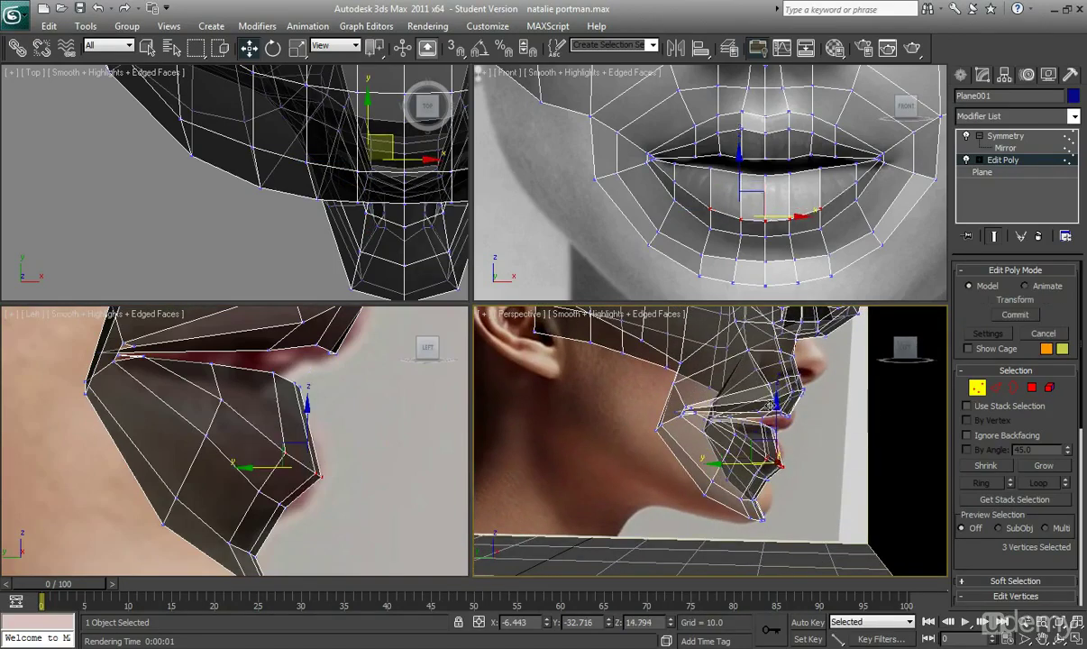
left_click(773, 422)
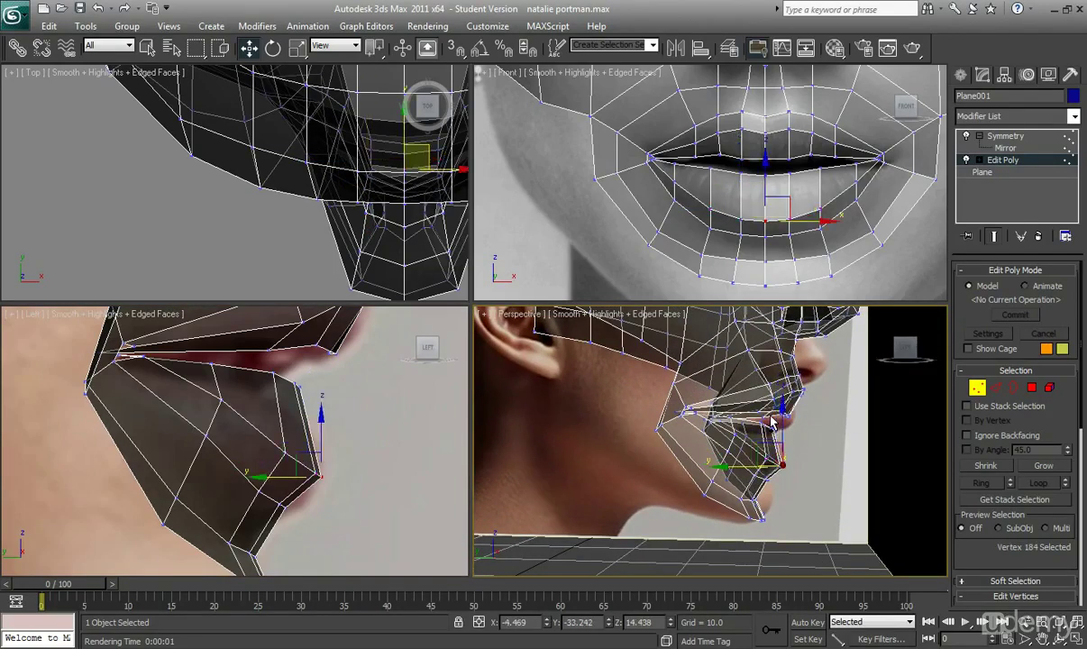
key("ctrl+z")
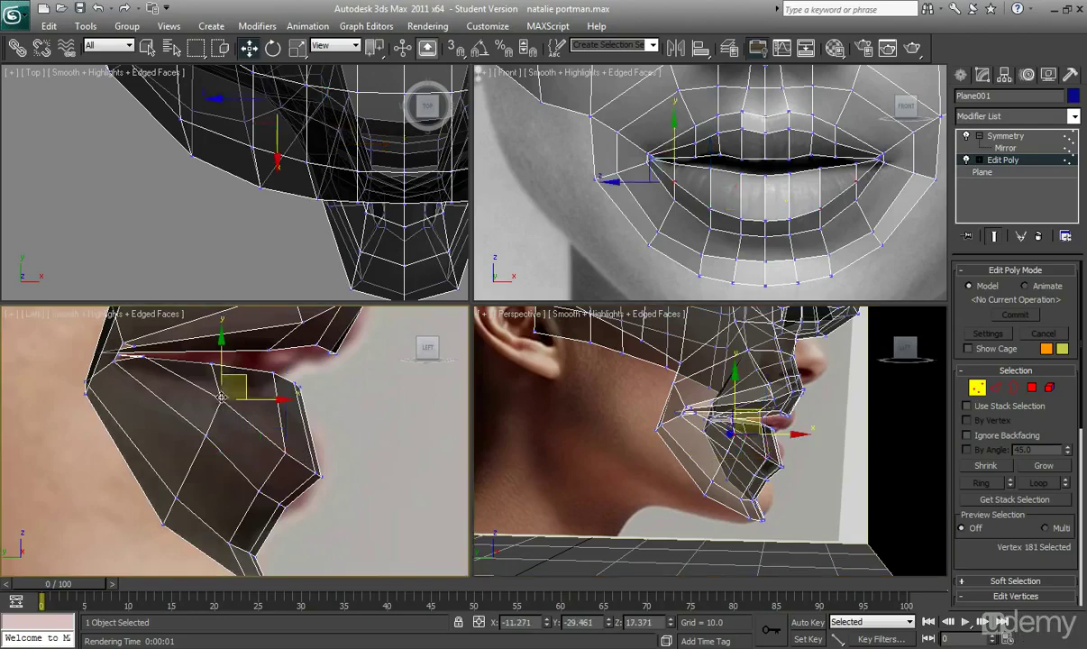
Move the outer vertex of the lower lip's middle row slightly back in the side view
left_click(274, 398)
left_click_drag(274, 398, 268, 399)
scroll(740, 184, "up", 2)
mouse_move(707, 185)
middle_mouse_down()
mouse_move(737, 227)
mouse_move(724, 188)
middle_mouse_up()
scroll(756, 231, "up", 4)
scroll(722, 188, "down", 8)
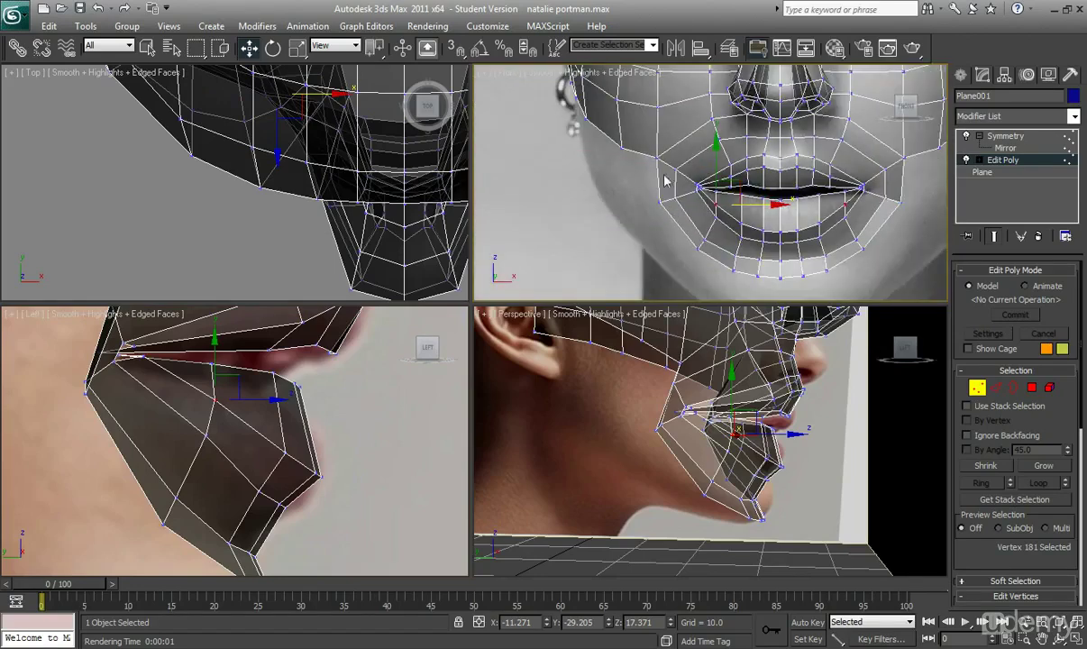
Bridge the outer pair of open edges between the upper and lower lips at the mouth corner
scroll(683, 191, "up", 10)
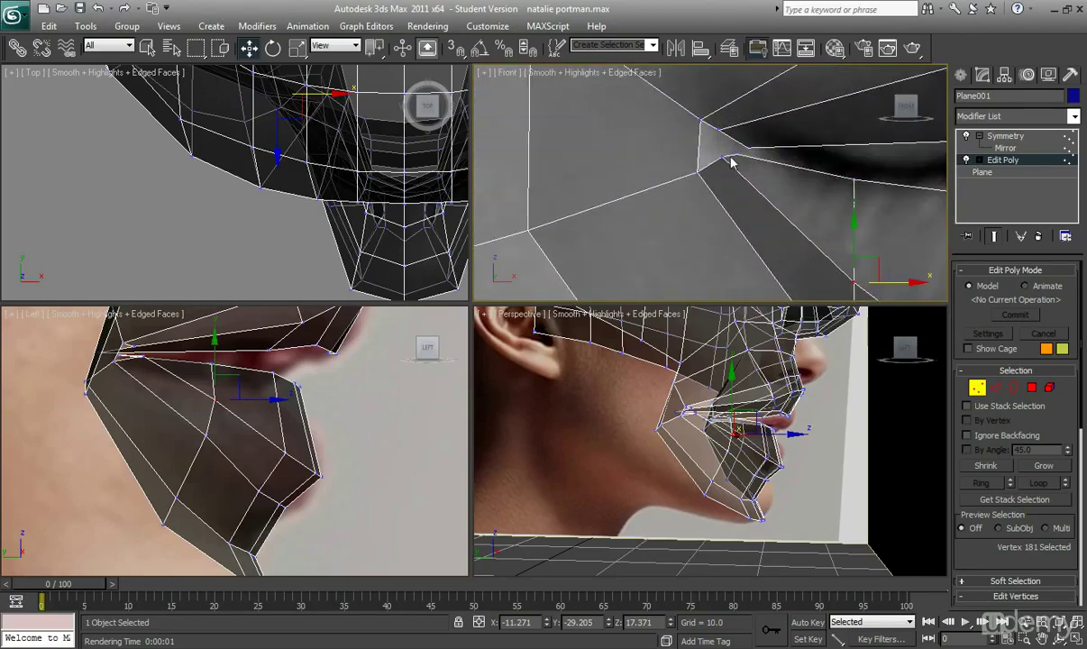
left_click(996, 387)
middle_click_drag(704, 222, 680, 220)
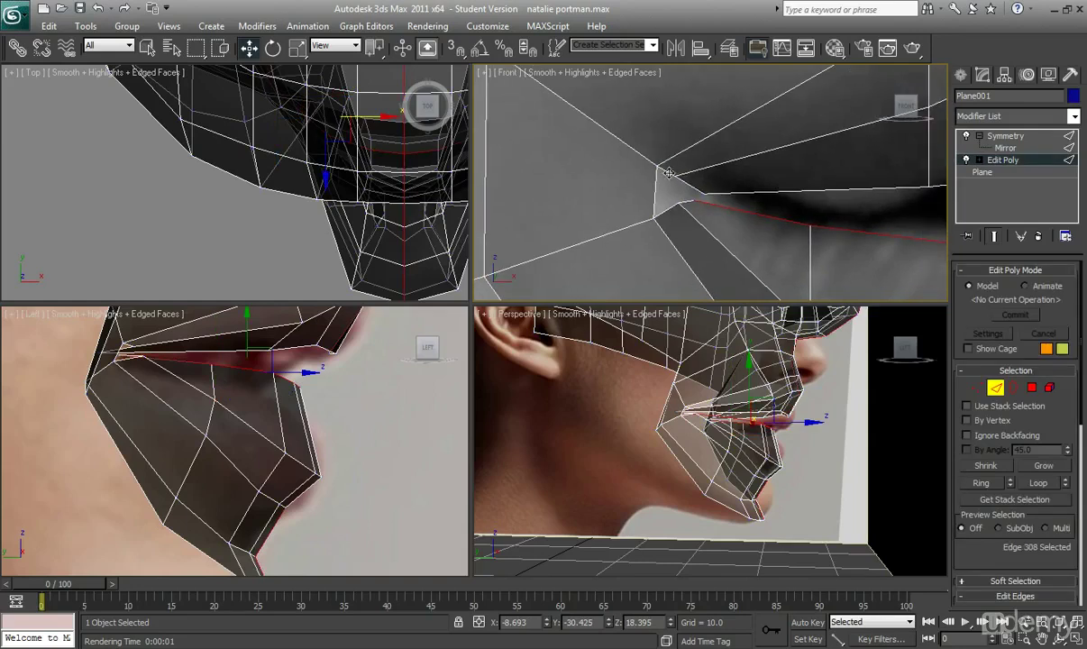
left_click(669, 174)
left_click(669, 207, "ctrl")
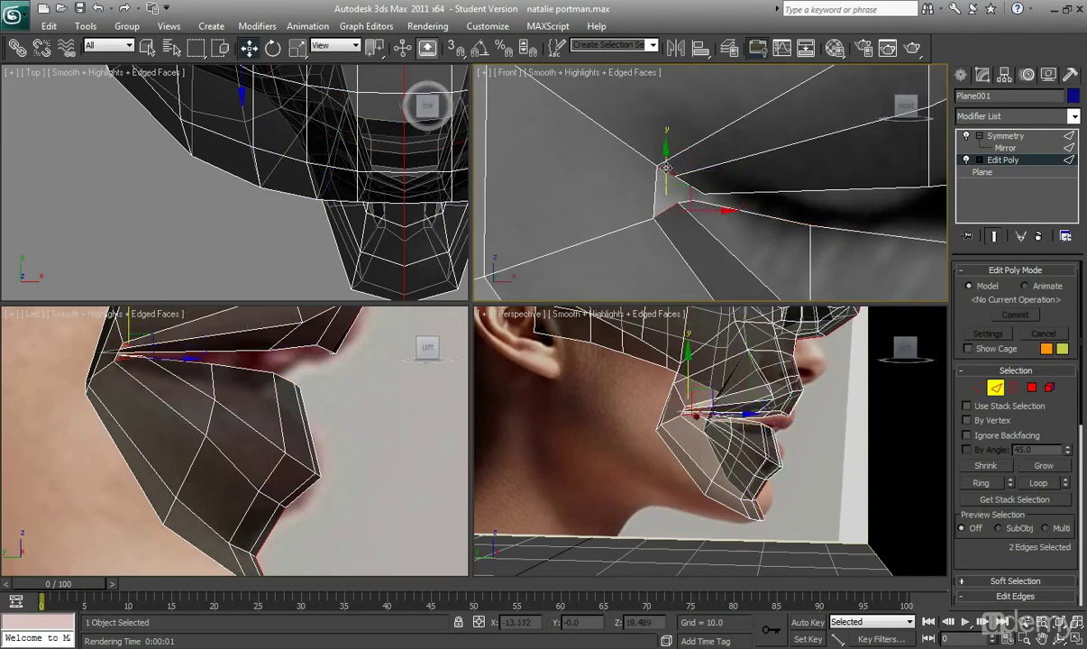
left_click_drag(993, 555, 926, 354)
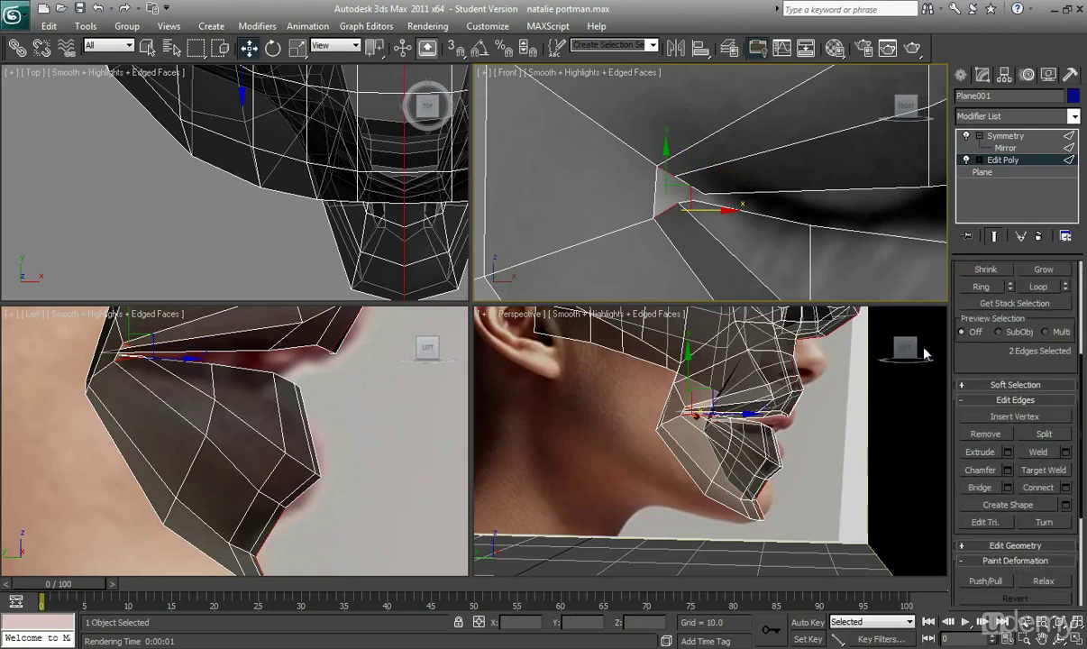
Bridge the inner pair of open edges between the two lips just inside the mouth corner
left_click(688, 201)
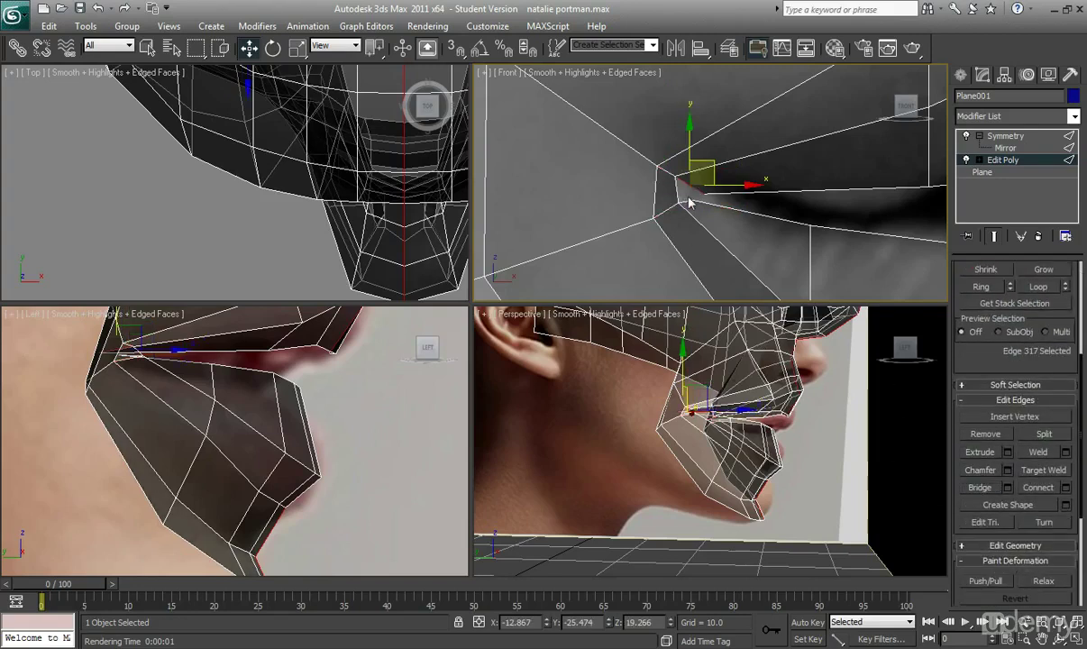
left_click(685, 200, "ctrl")
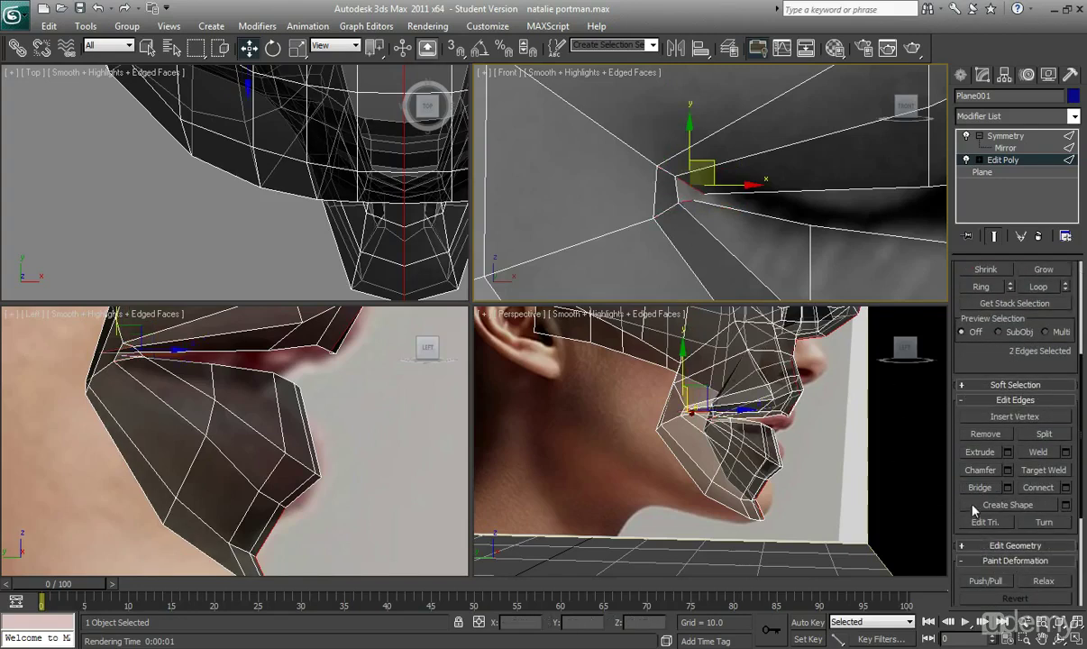
left_click(687, 219)
scroll(671, 191, "up", 2)
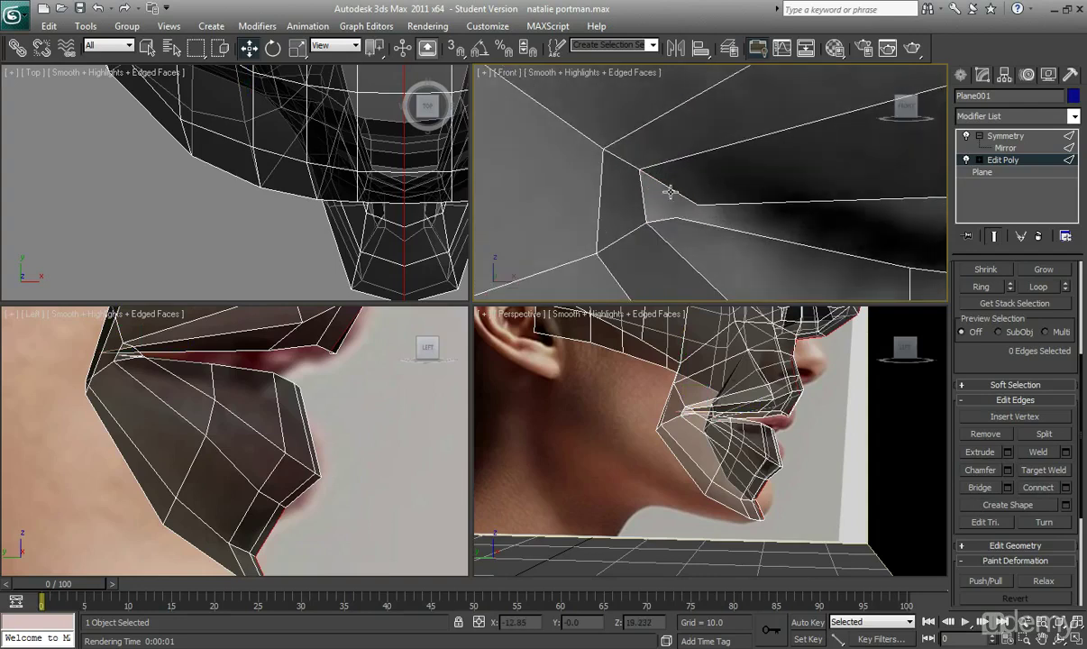
left_click(670, 189)
left_click(660, 220, "ctrl")
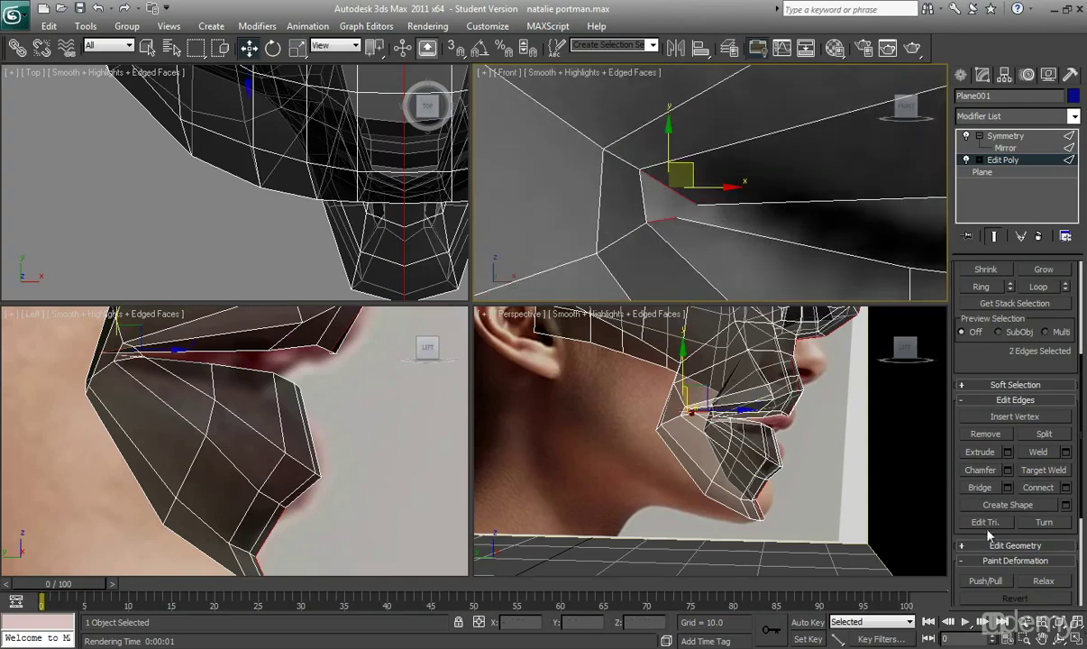
left_click(981, 488)
left_click(732, 231)
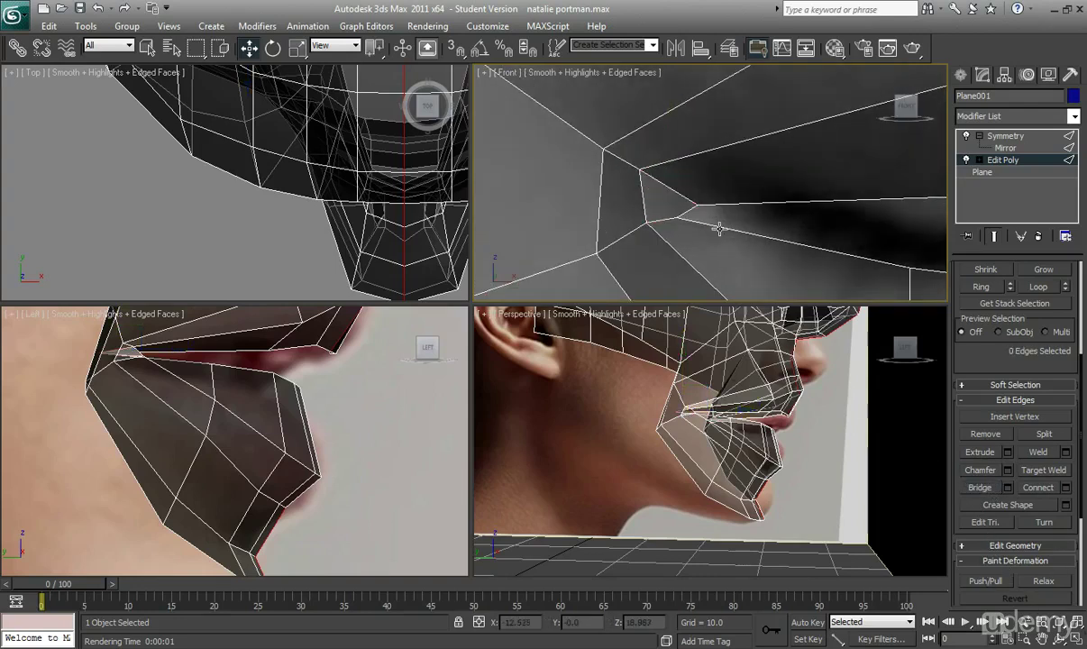
Move the two upper vertices of the new mouth corner faces into line above their lower lip counterparts in the front view
left_click_drag(1082, 394, 1081, 296)
left_click(977, 387)
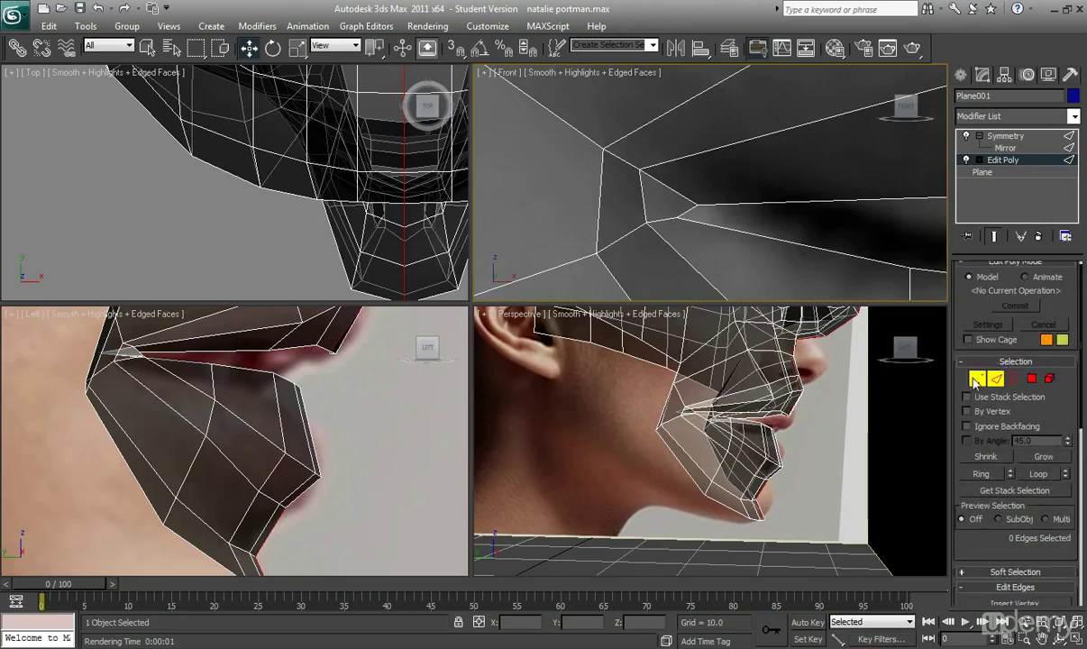
left_click(696, 207)
left_click_drag(709, 186, 704, 187)
left_click(640, 168)
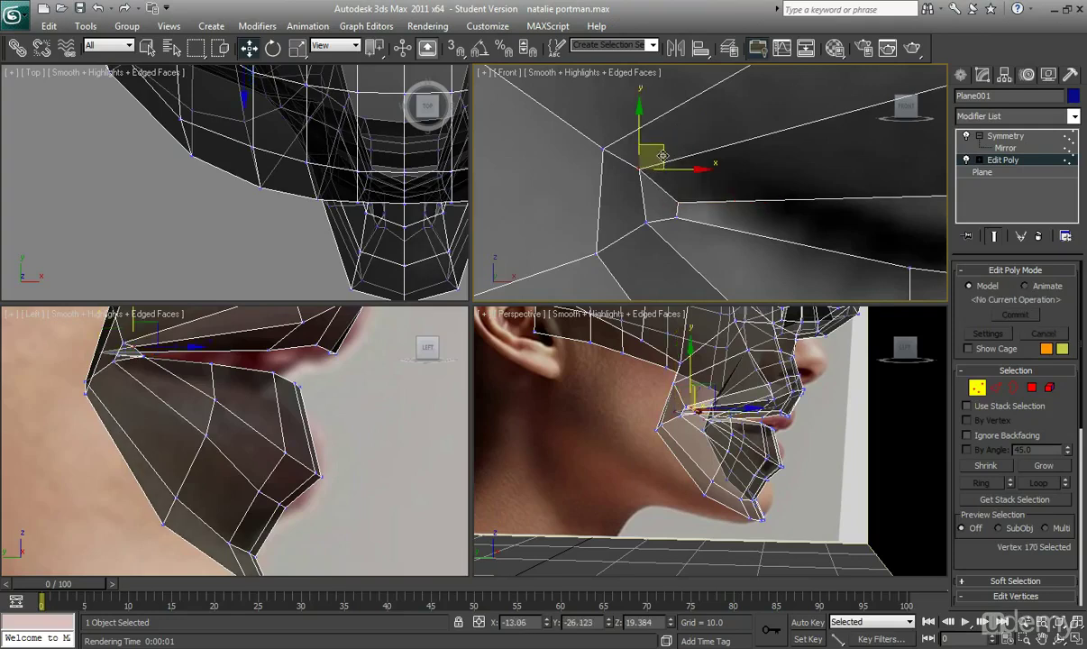
left_click_drag(661, 157, 671, 163)
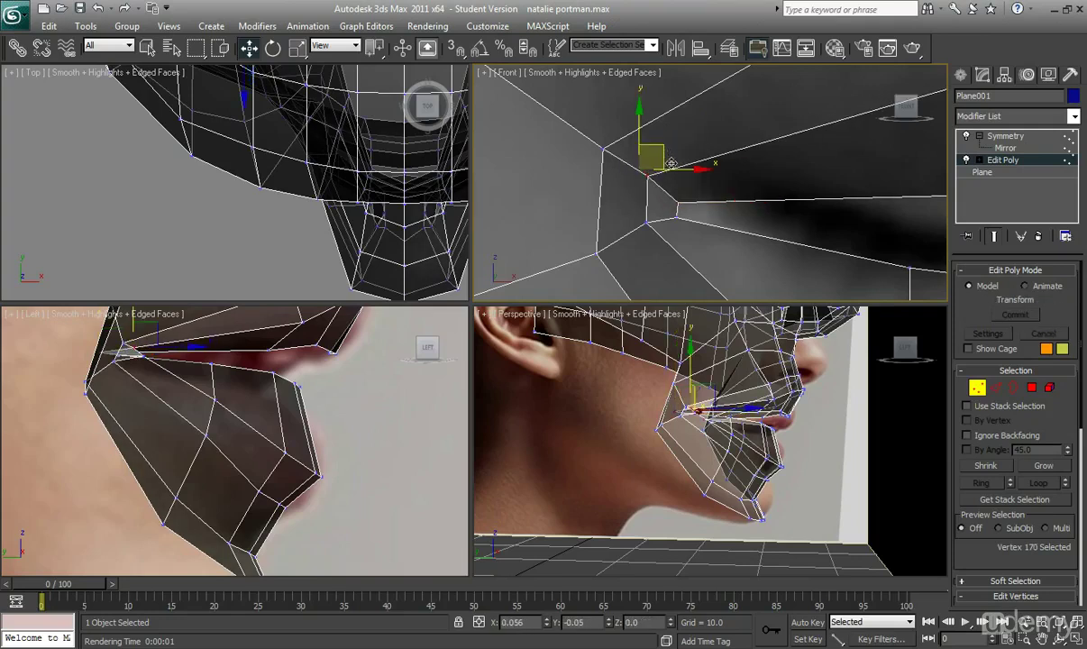
scroll(736, 225, "down", 3)
scroll(737, 224, "down", 3)
middle_click_drag(764, 227, 707, 228)
left_click(739, 219)
Move the three vertices of the upper lip column nearest the mouth corner back in the side view
scroll(674, 206, "up", 5)
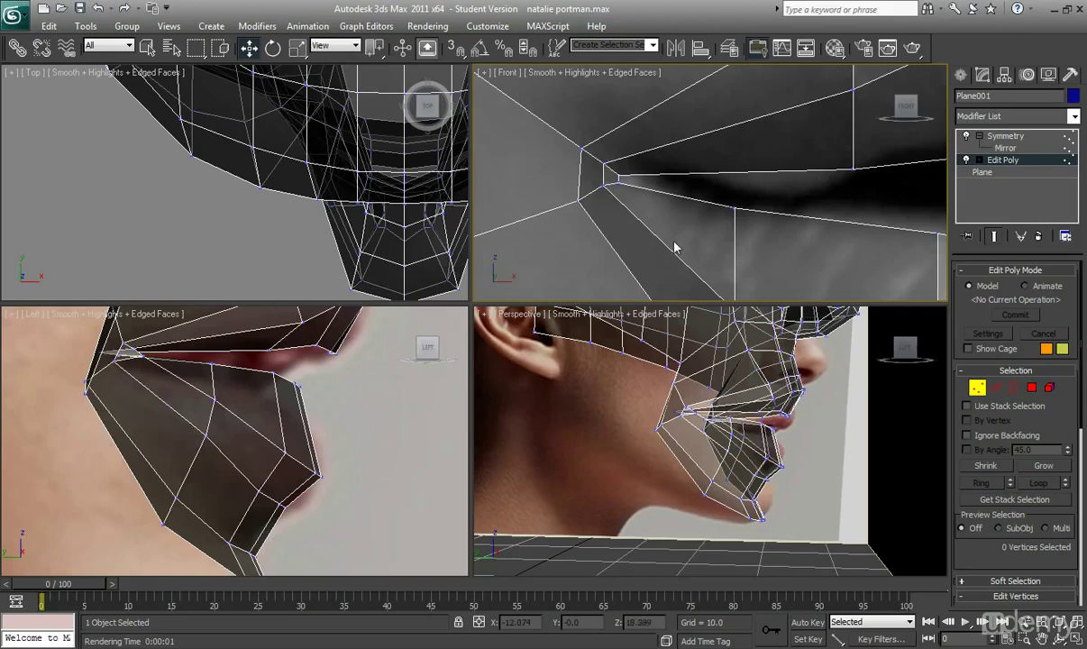
scroll(676, 215, "down", 2)
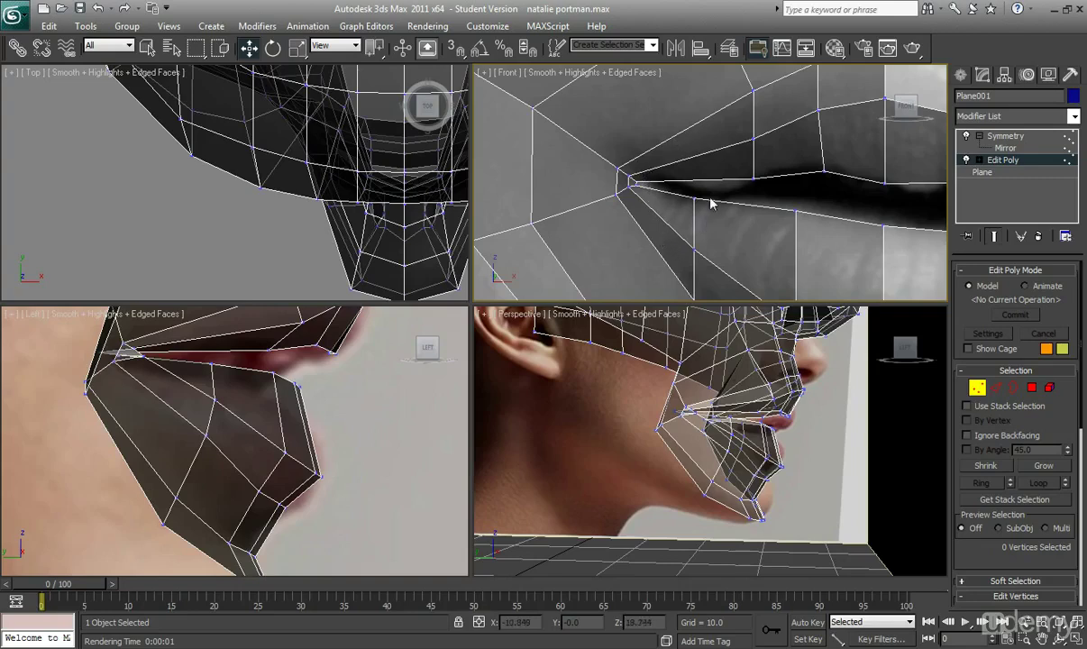
scroll(658, 189, "down", 5)
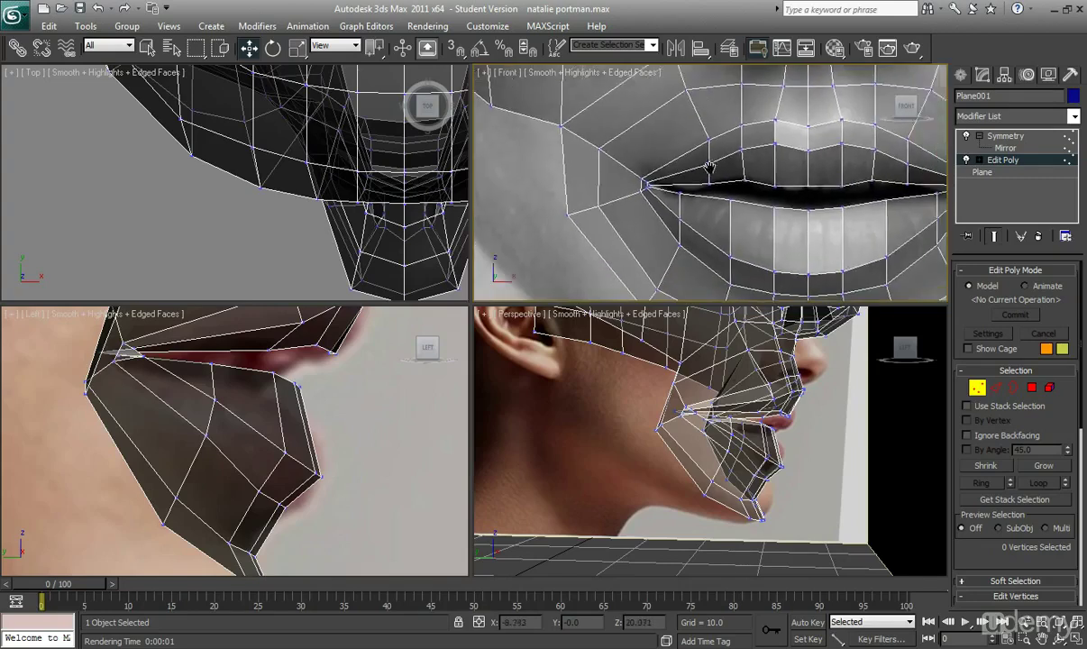
left_click_drag(668, 135, 698, 164)
middle_click_drag(245, 389, 233, 477)
left_click_drag(331, 411, 298, 412)
Pull the middle vertex of the upper lip column nearest the mouth corner slightly back in the side view
middle_click_drag(740, 439, 680, 456, "alt")
scroll(667, 203, "up", 4)
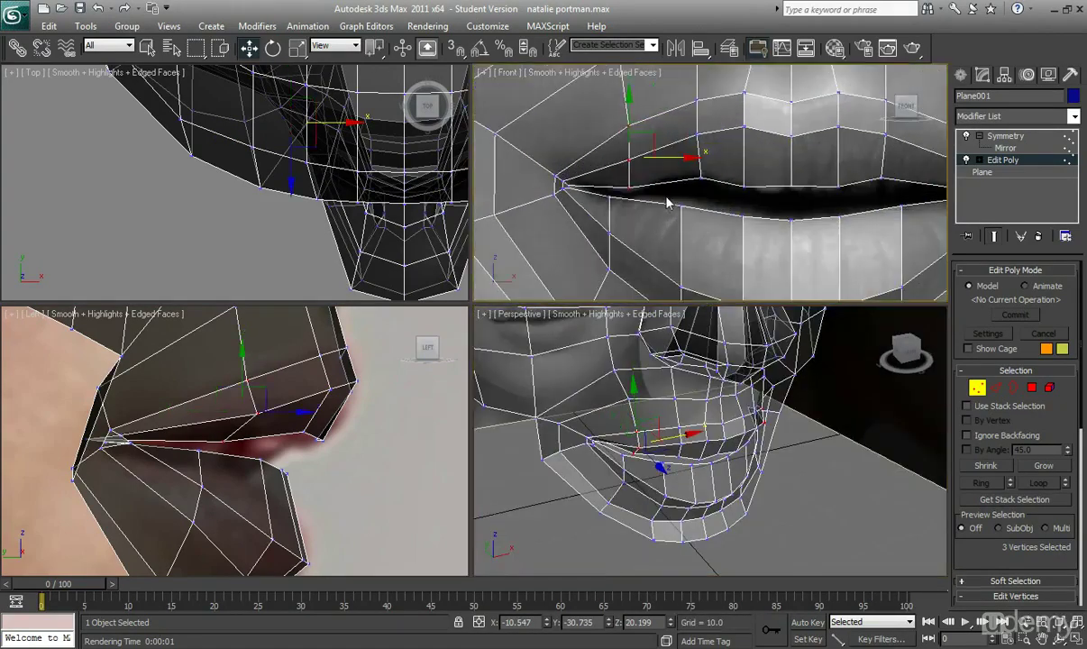
middle_click_drag(259, 425, 273, 417)
left_click(271, 404)
left_click_drag(299, 406, 253, 440)
left_click(238, 435, "ctrl")
middle_click_drag(721, 466, 694, 352, "alt")
key("ctrl+z")
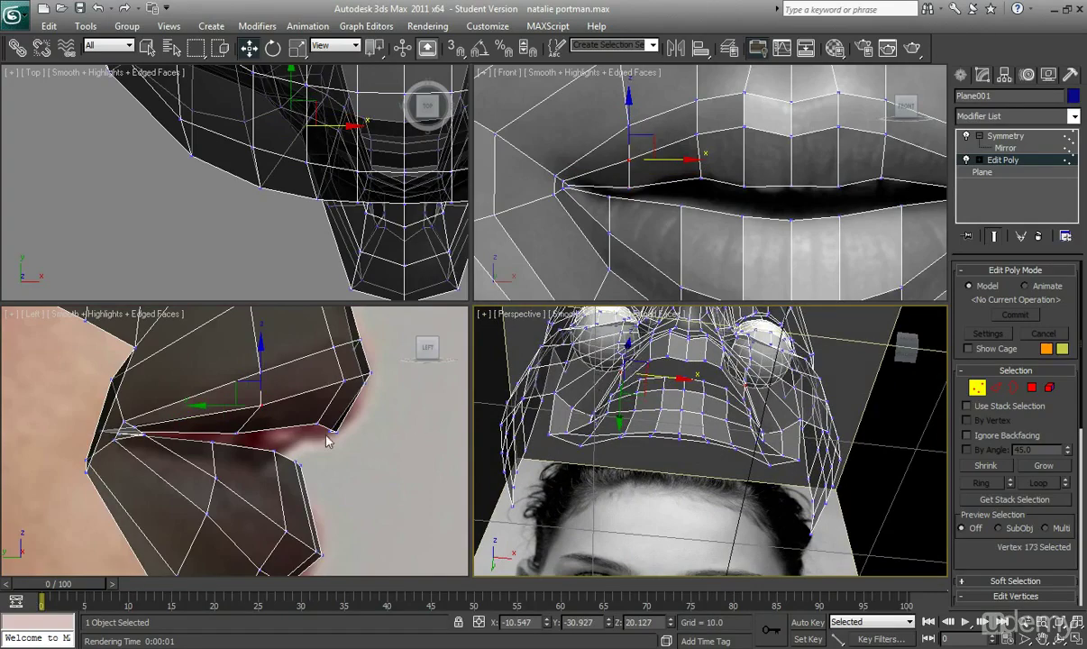
Shift all three vertices of that upper lip column about 0.333 towards the mouth corner in the front view
left_click(237, 434, "ctrl")
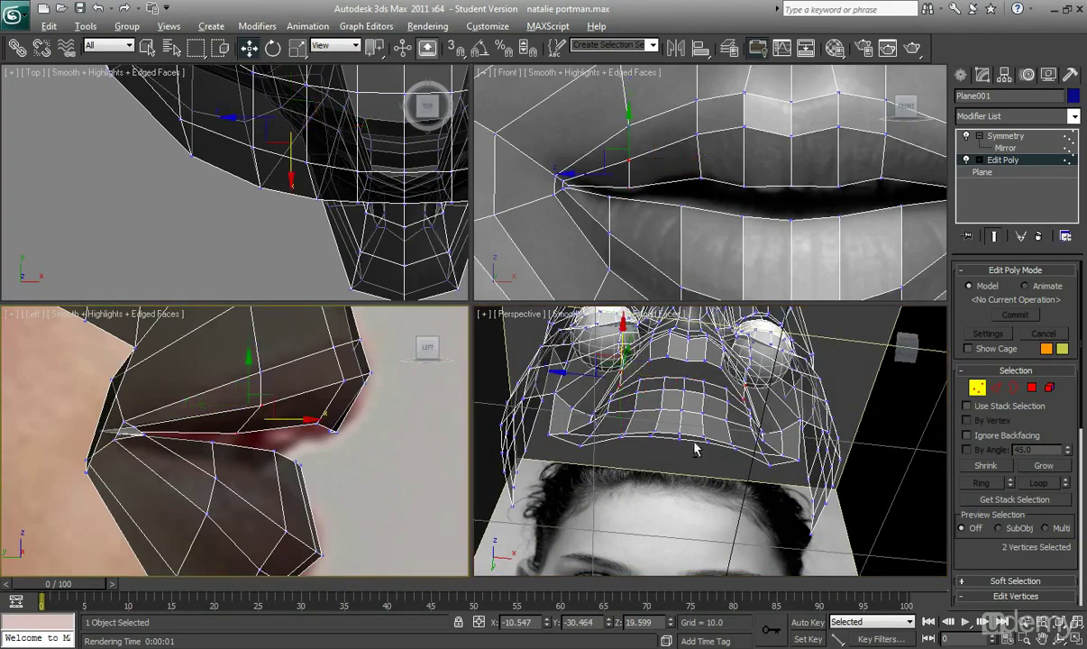
middle_click_drag(693, 434, 691, 401, "alt")
left_click(630, 127, "ctrl")
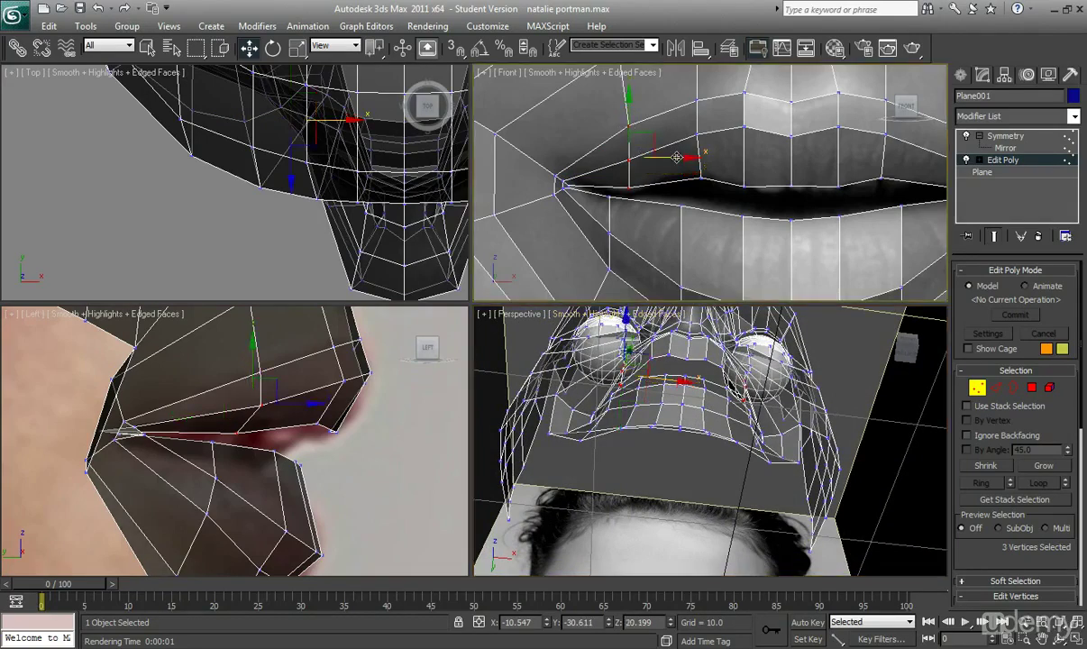
left_click_drag(676, 158, 665, 158)
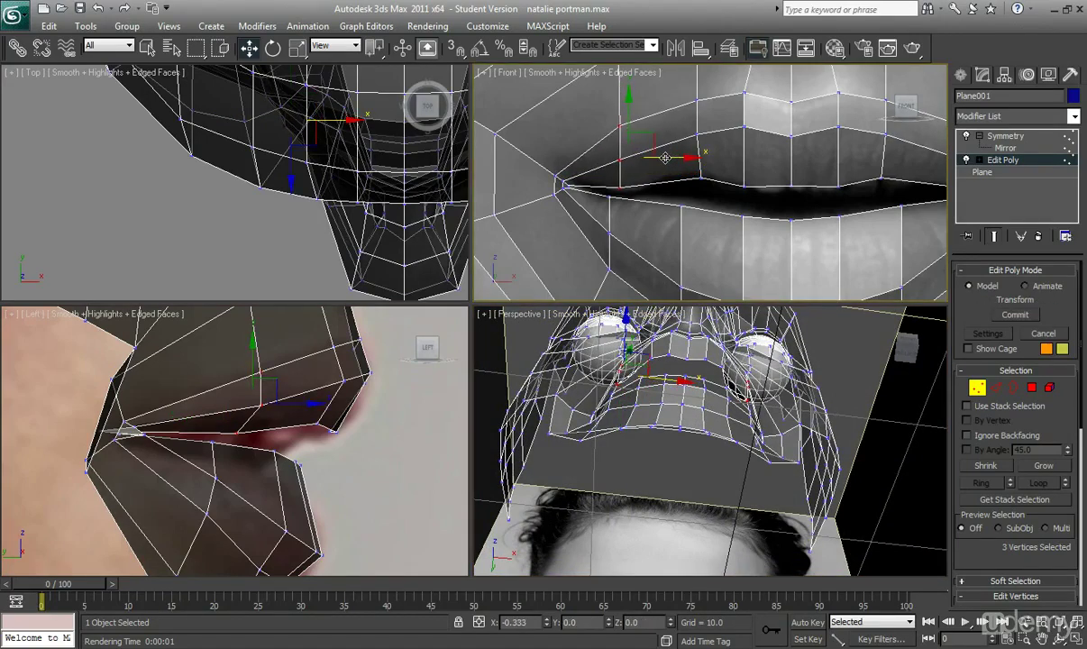
left_click(778, 220)
Assign the ring of chin and lower cheek polygons around the mouth to smoothing group 1
scroll(730, 458, "down", 2)
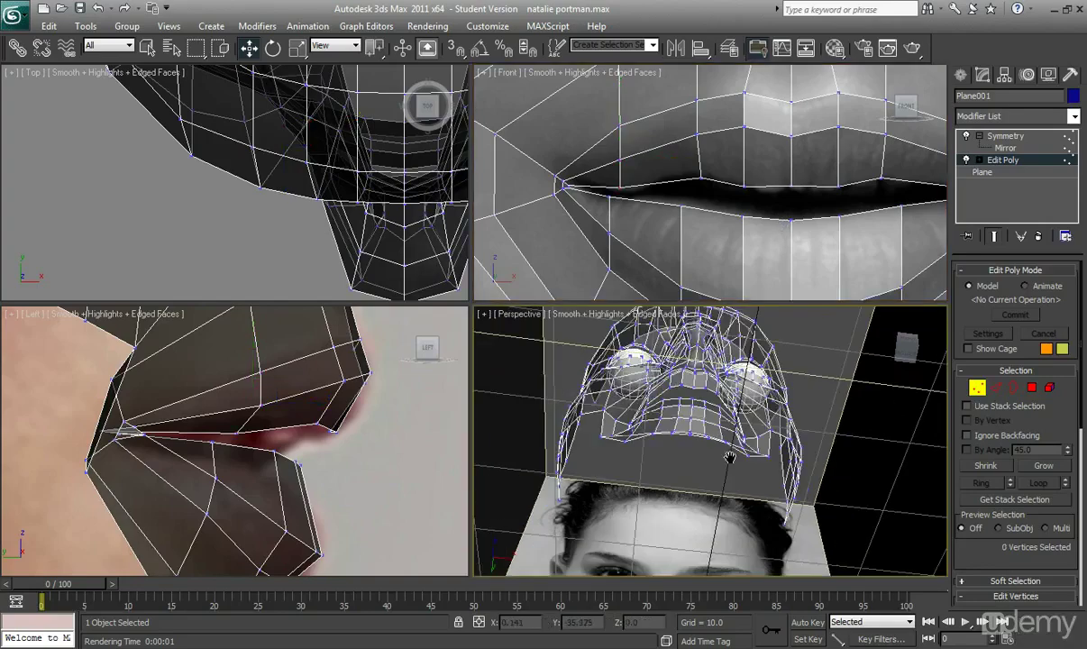
middle_click_drag(731, 457, 726, 492, "alt")
left_click(1032, 388)
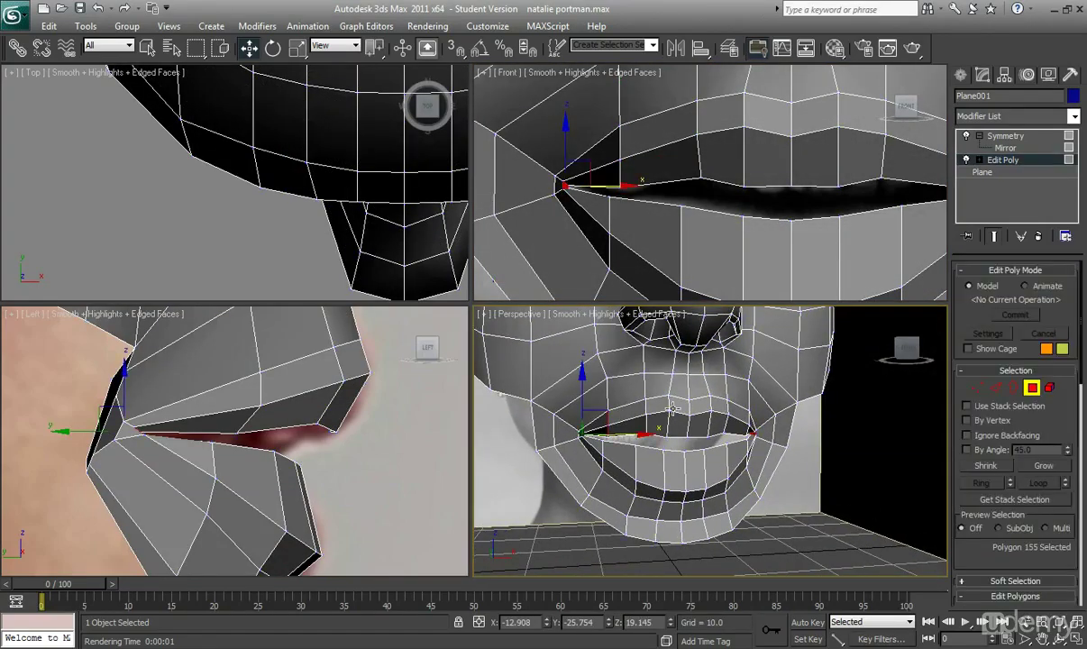
scroll(689, 494, "down", 5)
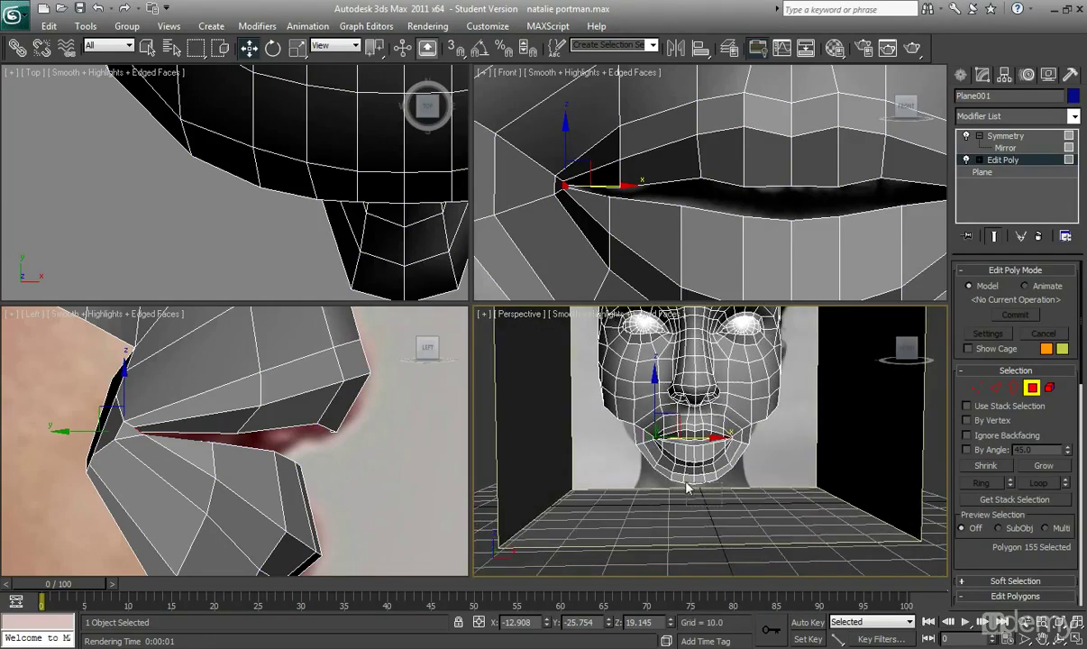
left_click(678, 476)
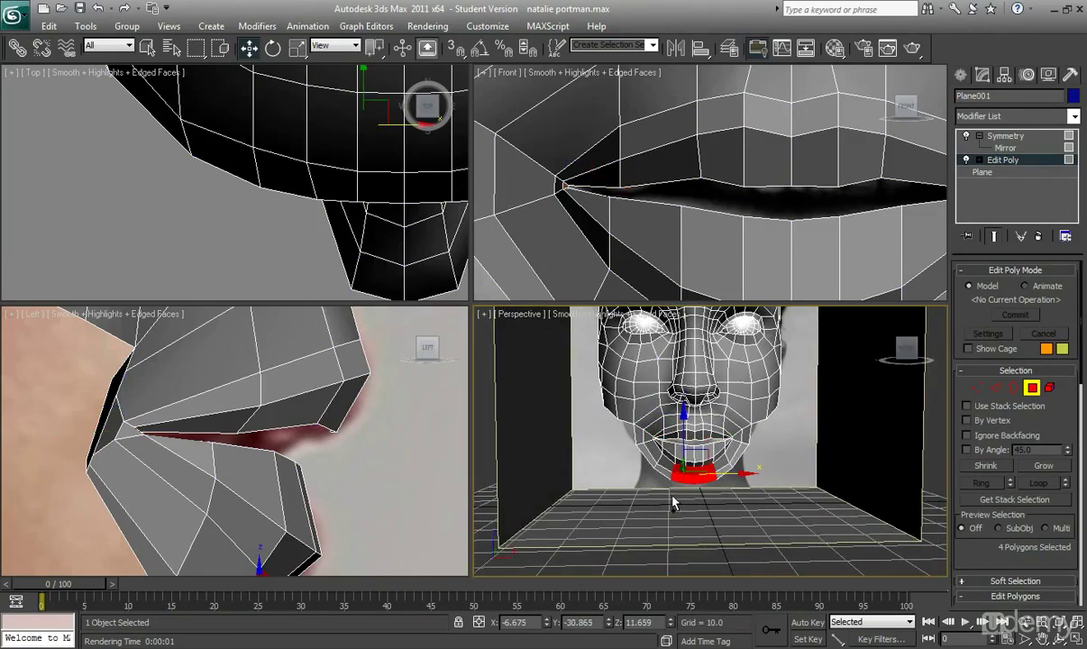
left_click(631, 460, "ctrl")
left_click_drag(606, 402, 647, 447, "ctrl")
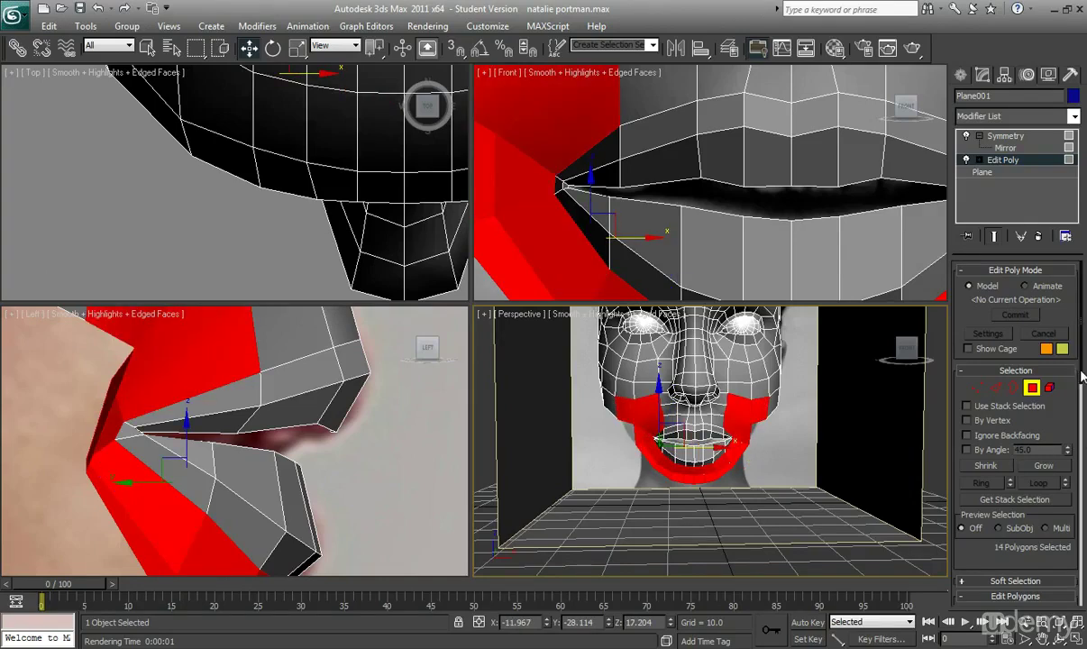
scroll(1037, 406, "down", 10)
left_click(968, 398)
Select all polygons of the lips, mouth surround and chin and assign them to smoothing group 1
left_click(691, 496)
scroll(689, 495, "up", 2)
middle_click_drag(689, 495, 718, 519, "alt")
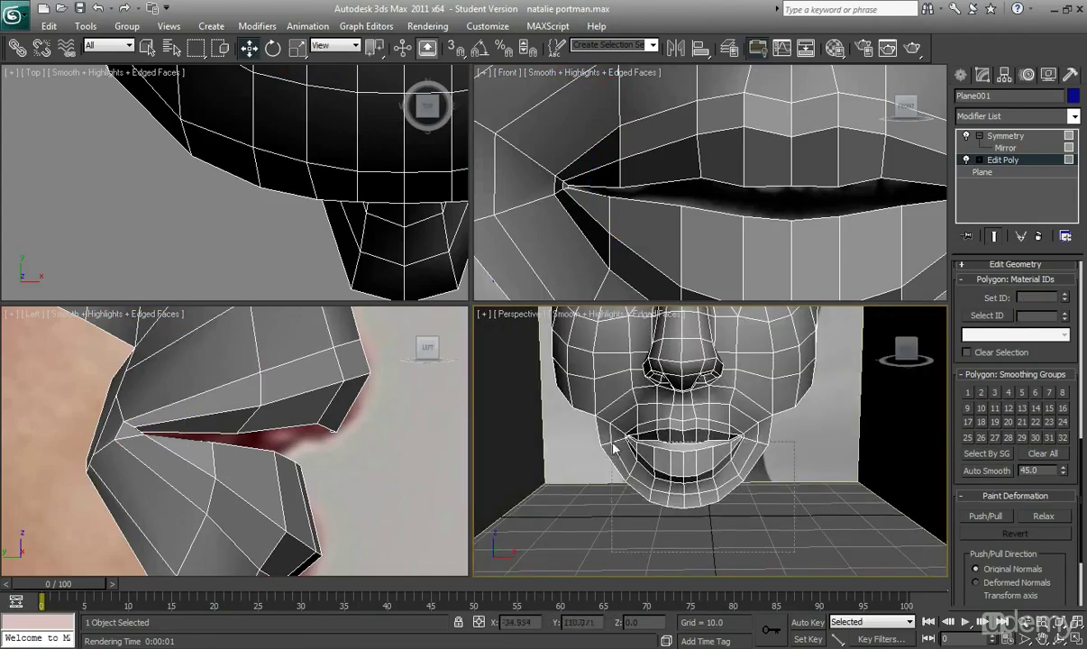
key("ctrl+z")
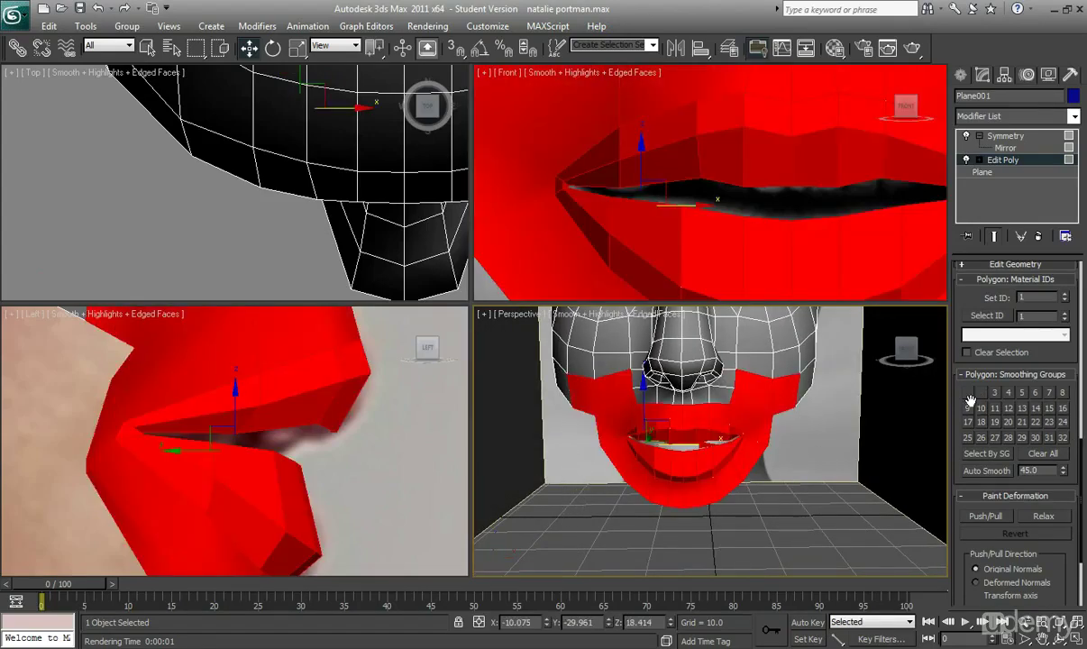
left_click(831, 510)
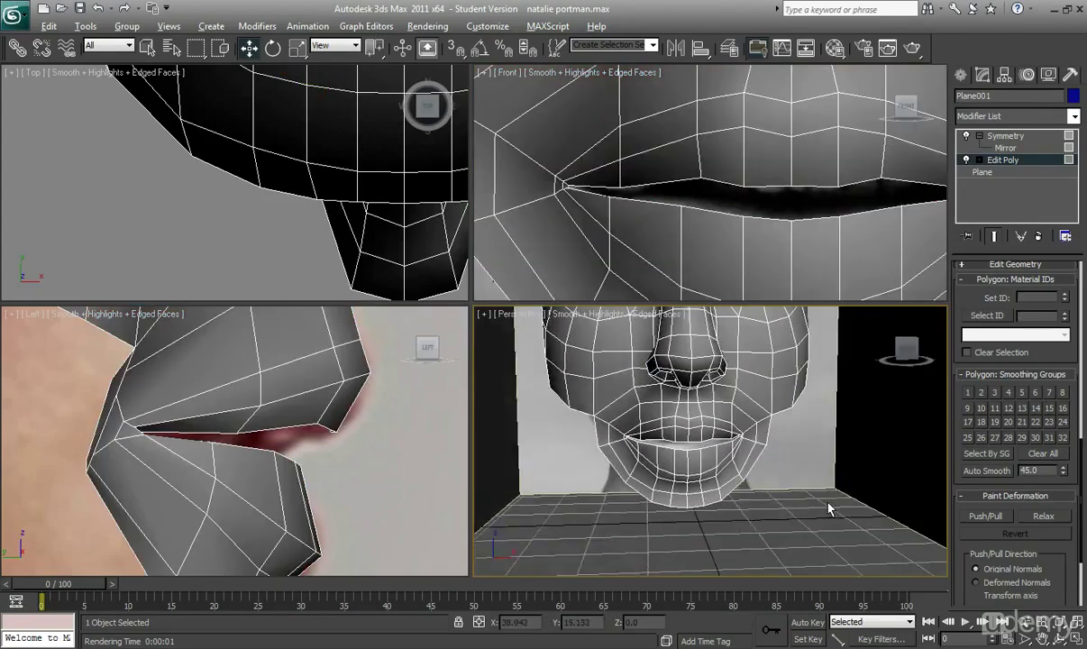
Examine the smoothed mouth and chin in the perspective view with the mesh edges hidden
key("F4")
middle_click_drag(784, 481, 760, 505, "alt")
scroll(780, 505, "up", 6)
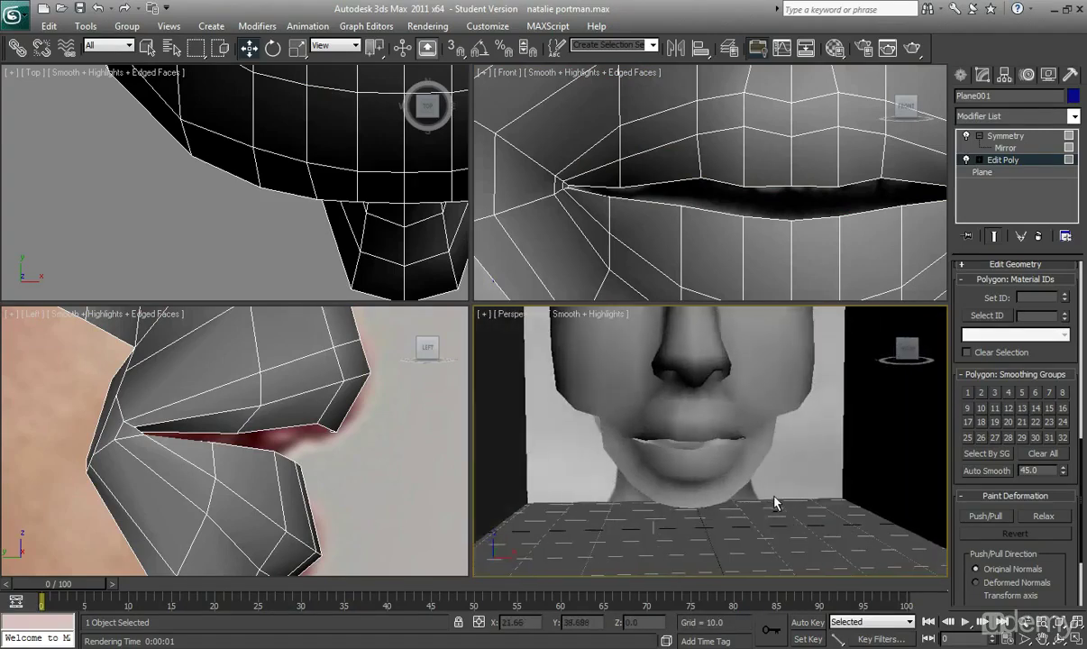
scroll(773, 502, "down", 1)
scroll(768, 505, "down", 4)
middle_click_drag(761, 493, 696, 516)
key("F4")
Select only the lip polygons and put them in smoothing group 2 instead of group 1
scroll(692, 494, "up", 3)
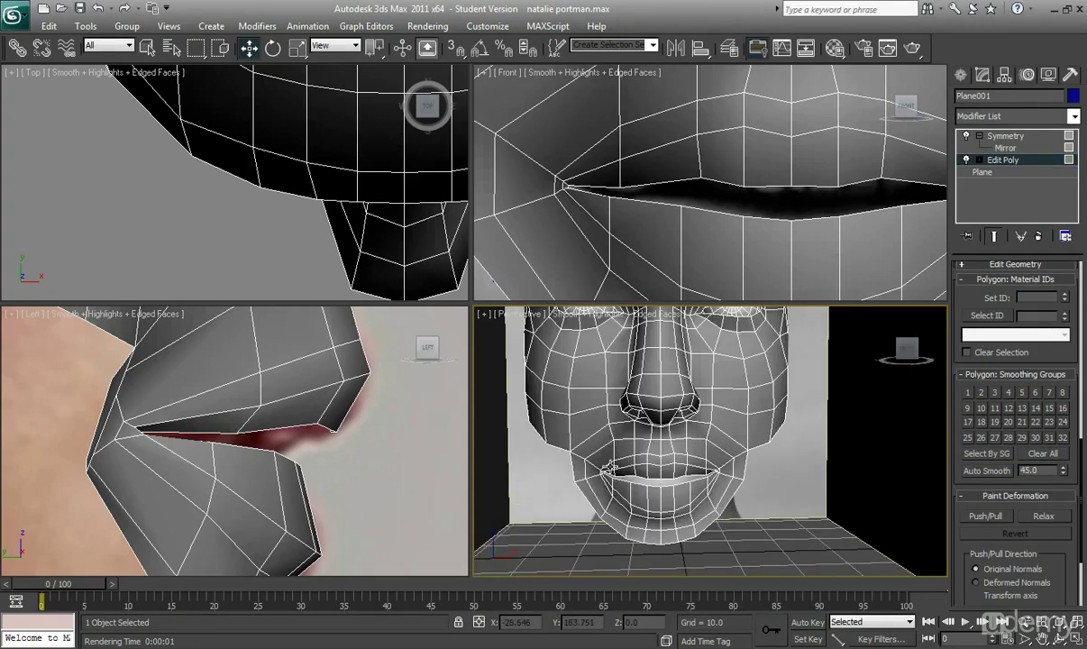
left_click_drag(686, 557, 598, 458)
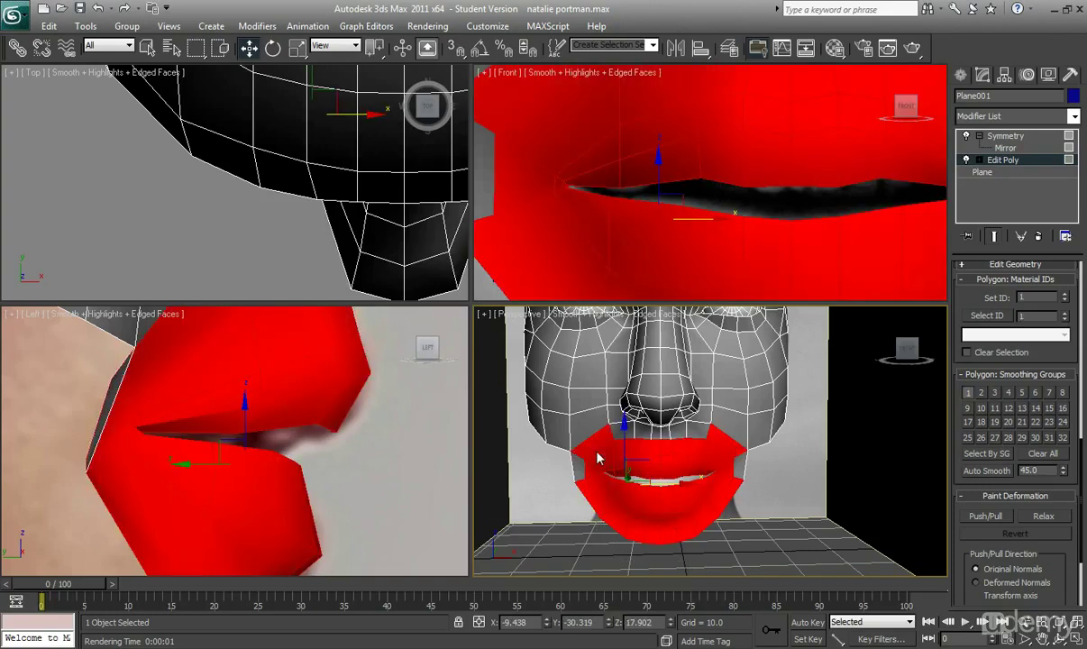
left_click_drag(632, 532, 592, 491, "alt")
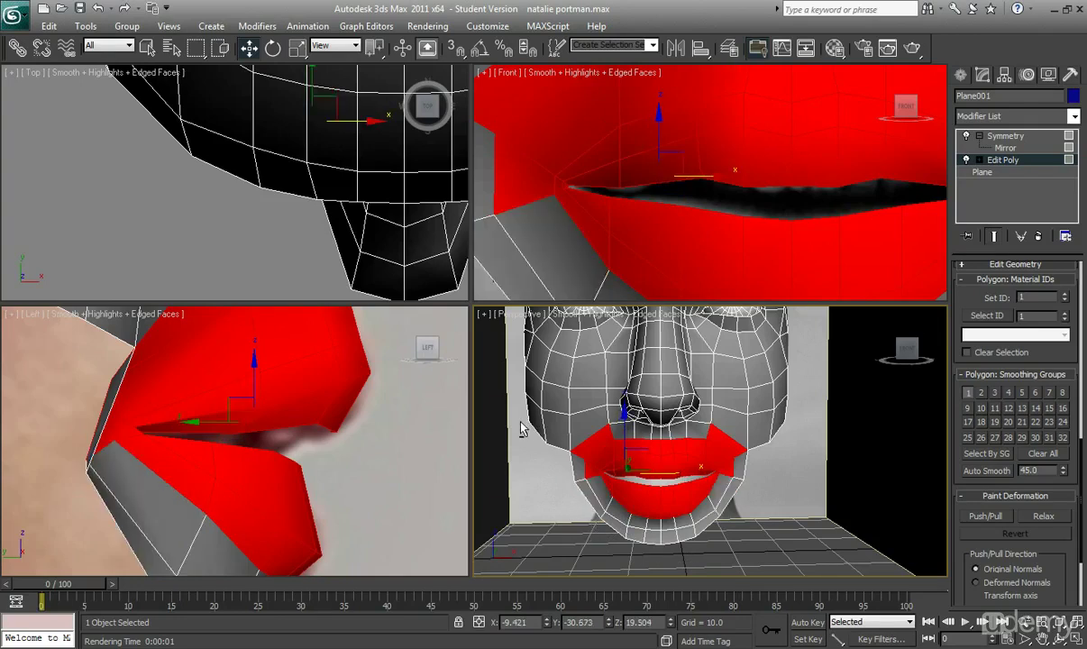
mouse_move(572, 451)
left_mouse_down("alt")
mouse_move(559, 460)
mouse_move(568, 467)
left_mouse_up("alt")
left_click_drag(831, 398, 588, 446, "alt")
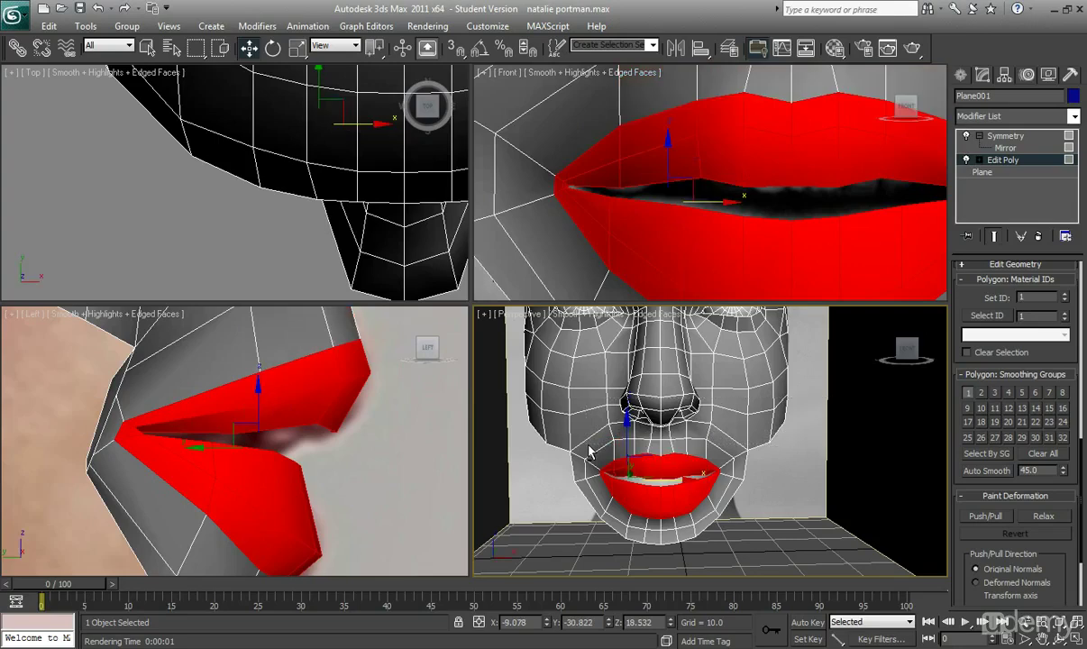
left_click(969, 394)
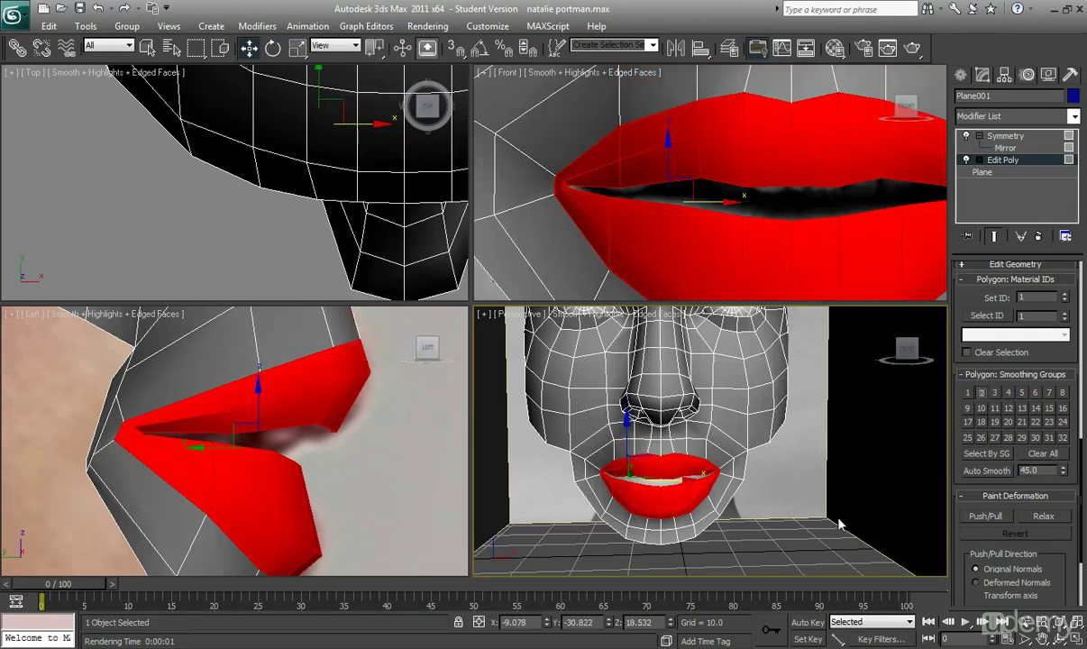
left_click(789, 501)
Inspect the lip shading and the whole face in the perspective view with the mesh edges hidden
key("F4")
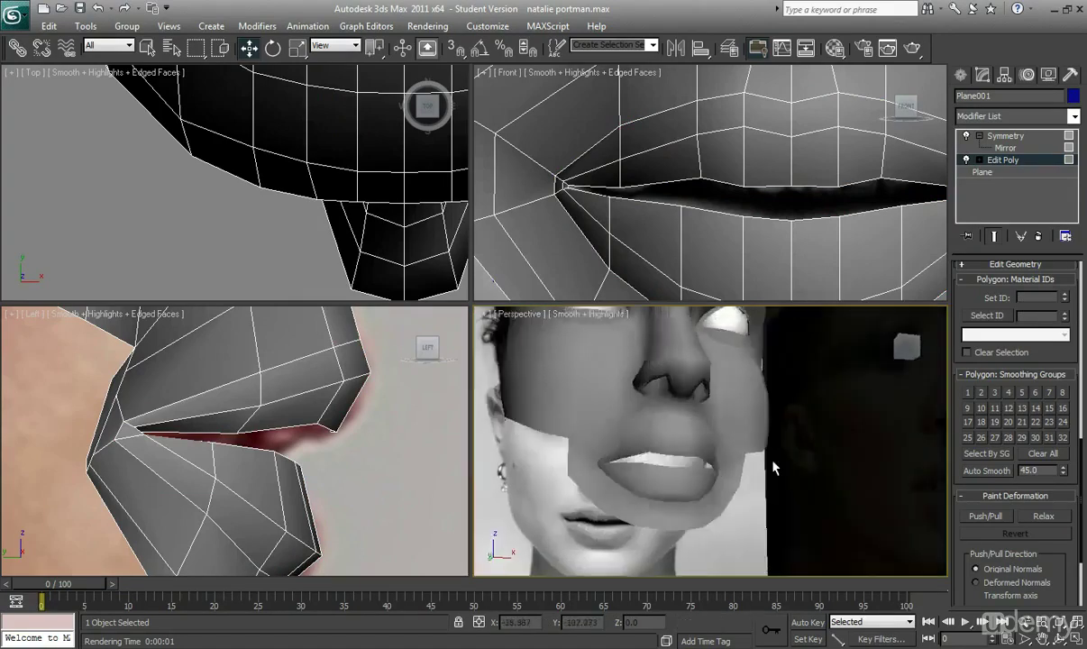
scroll(840, 501, "up", 4)
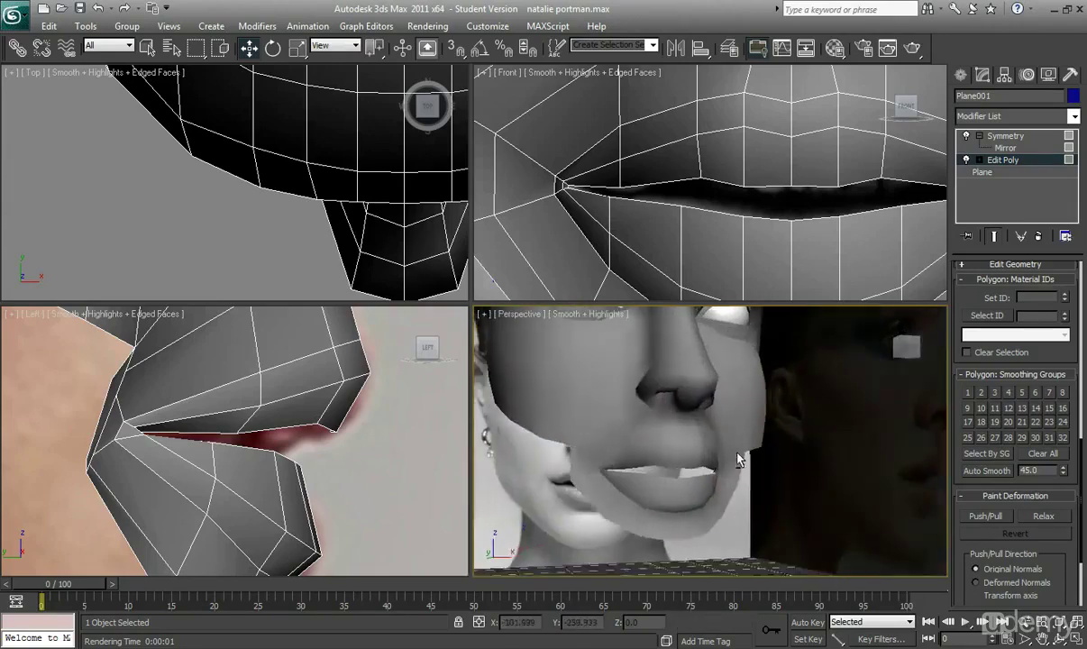
scroll(767, 478, "down", 5)
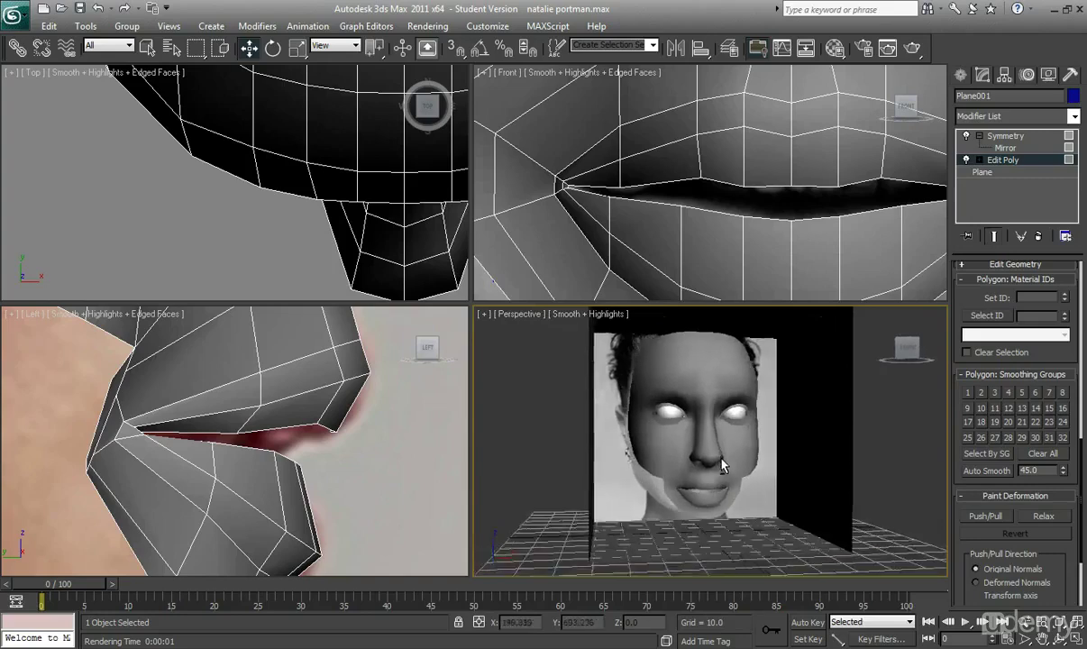
scroll(739, 468, "up", 5)
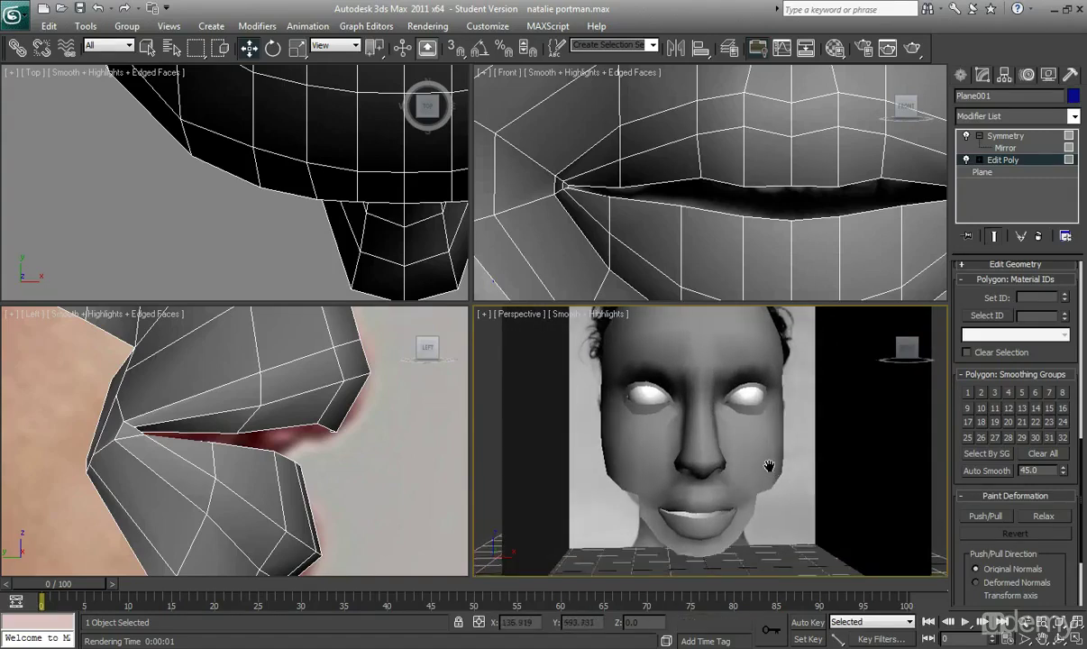